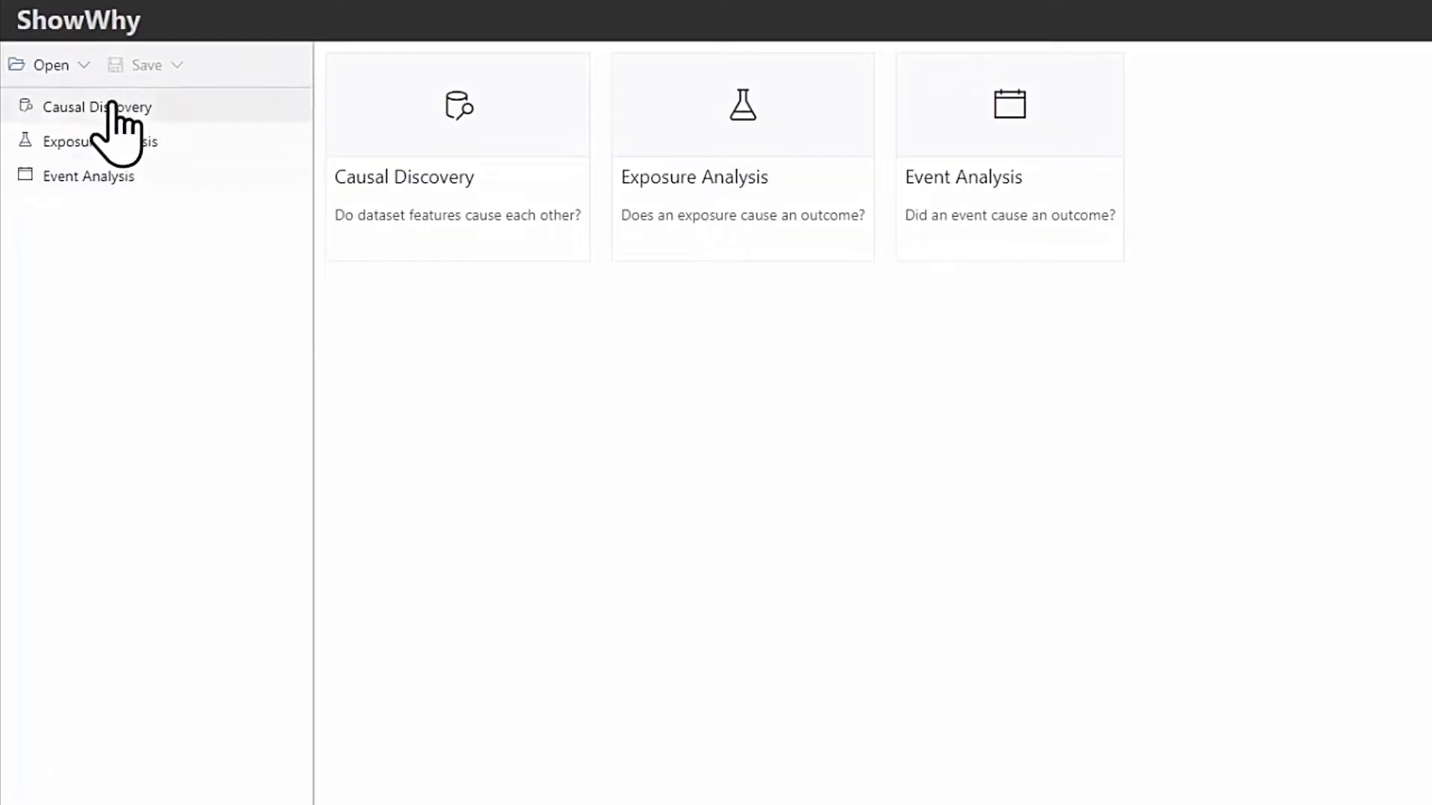
click(82, 65)
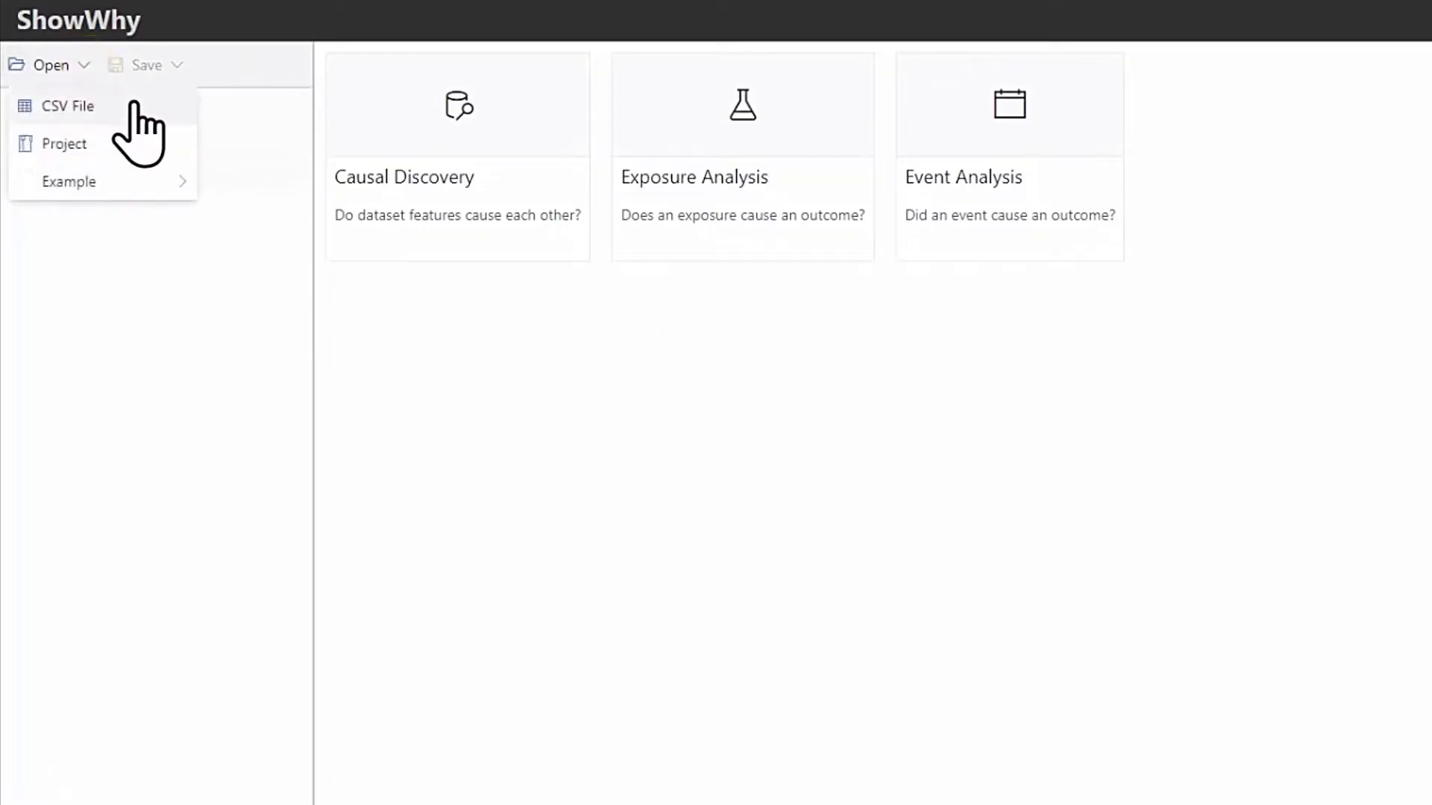
click(82, 64)
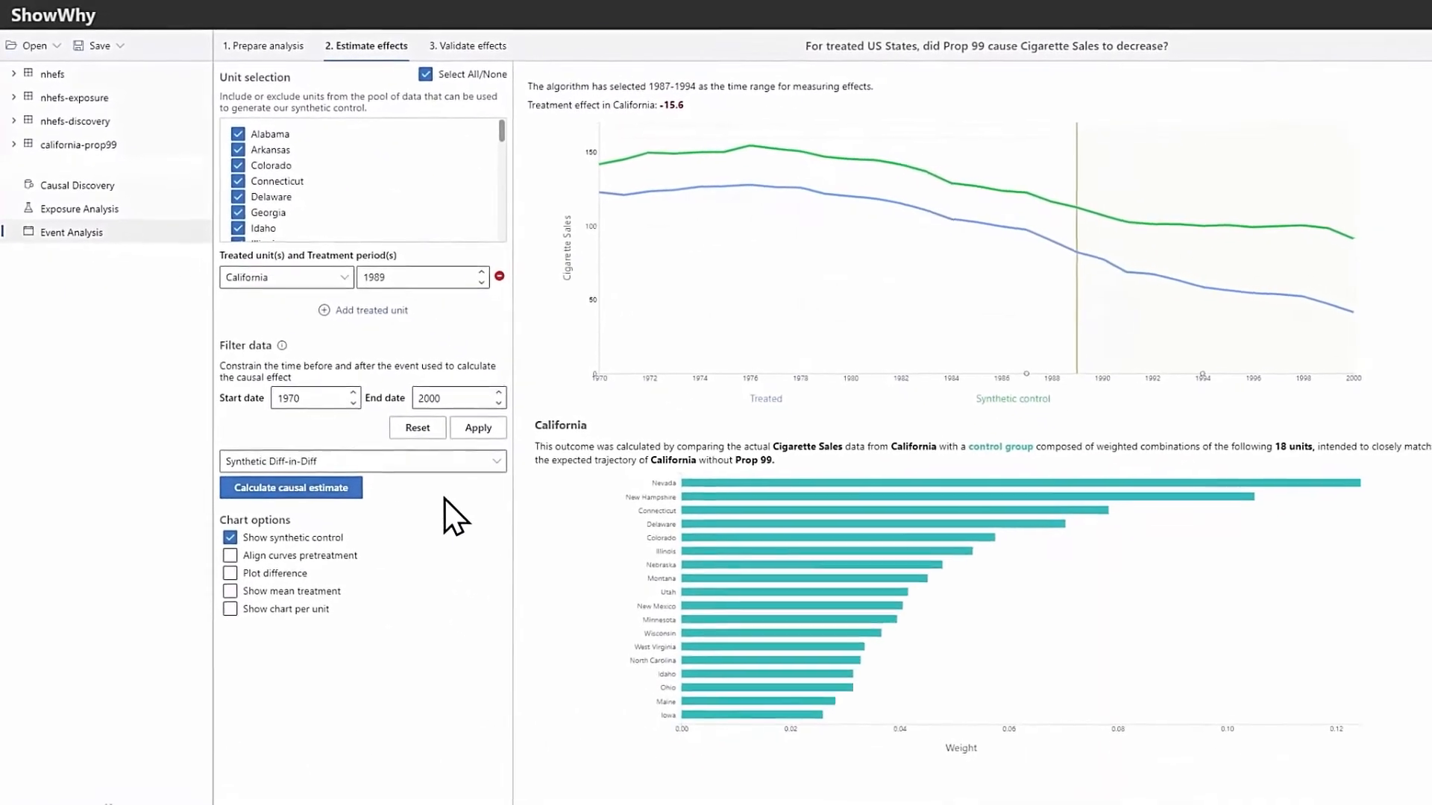
mouse_move(668, 189)
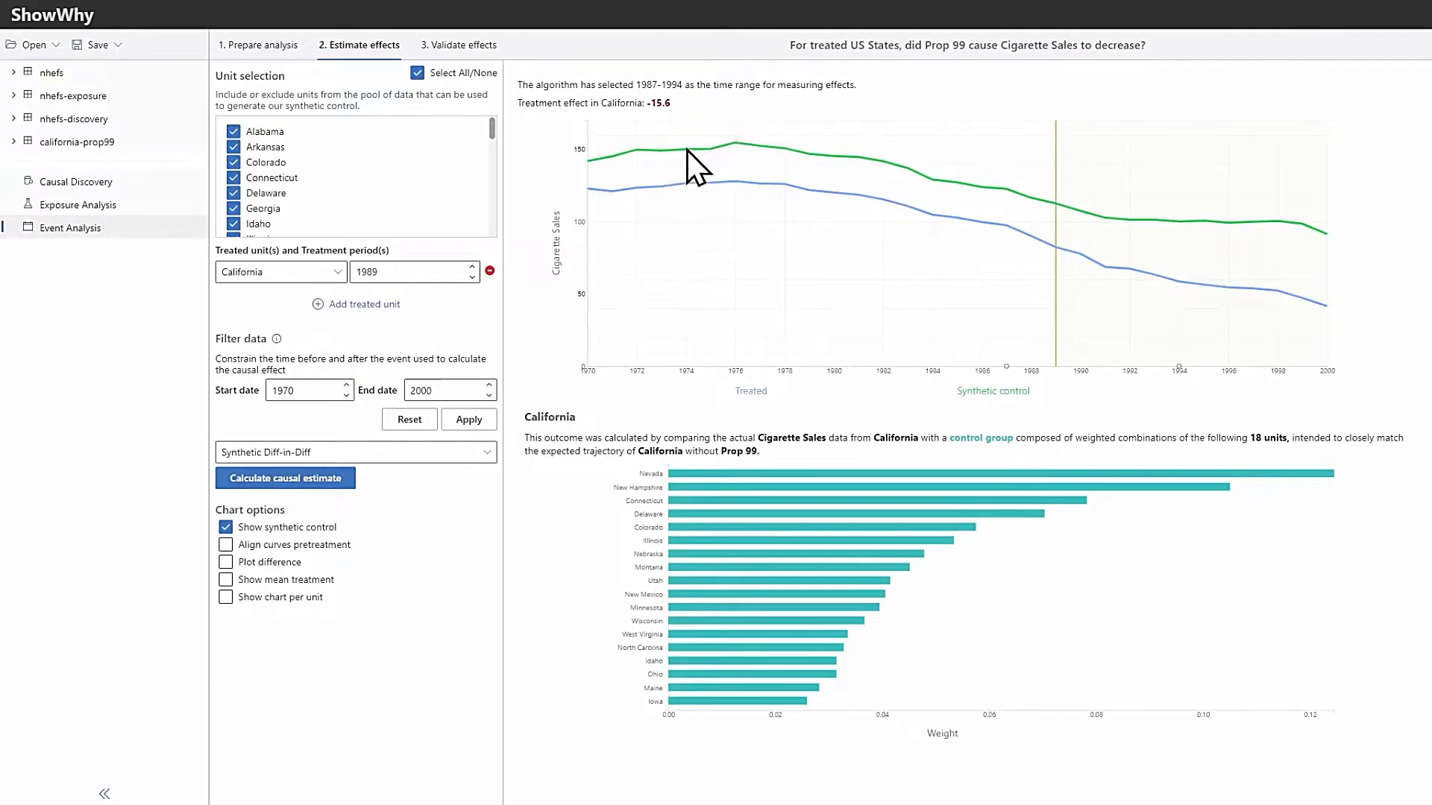
mouse_move(684, 151)
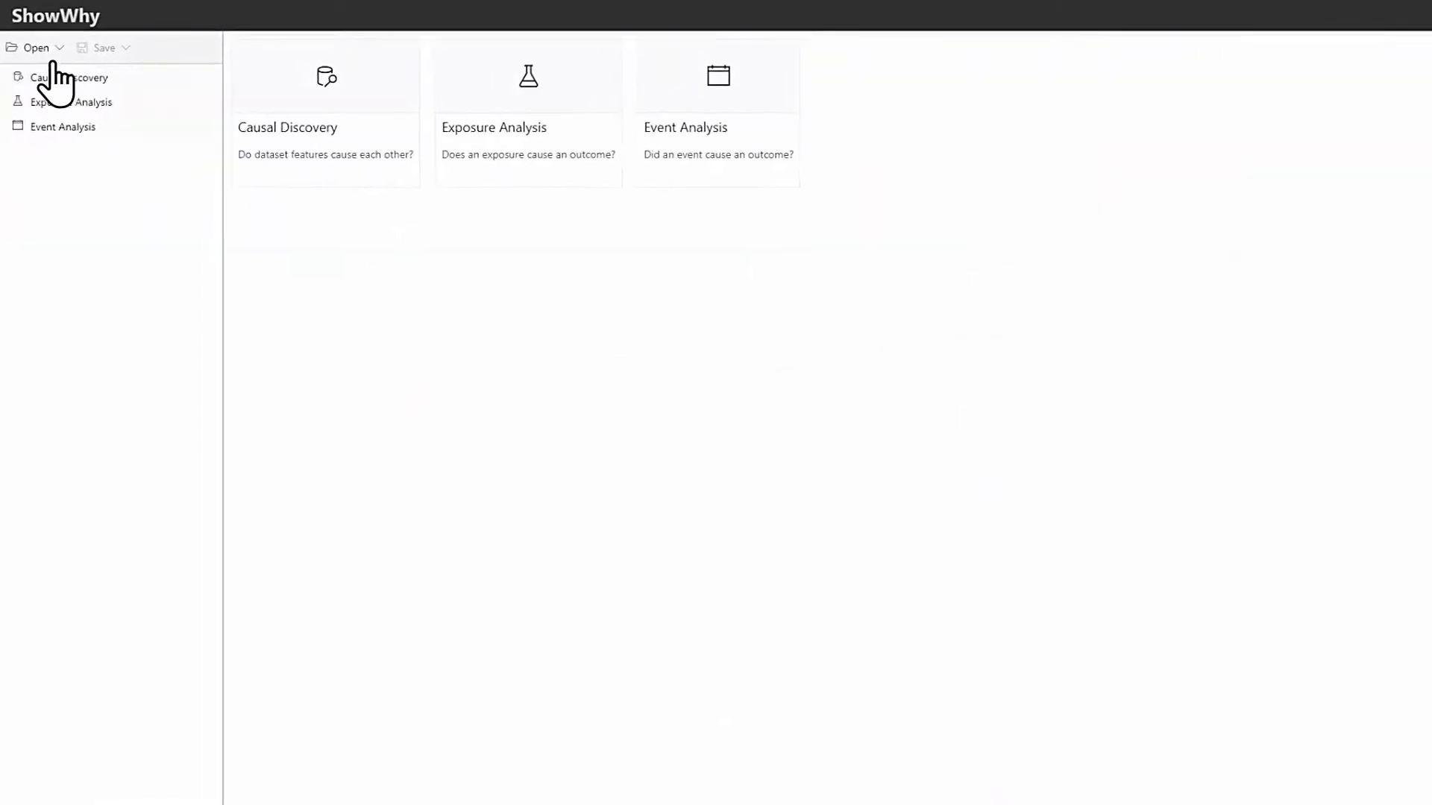
- Load the Smoking (NHEFS + Prop 99) example project and display its nhefs table
click(51, 47)
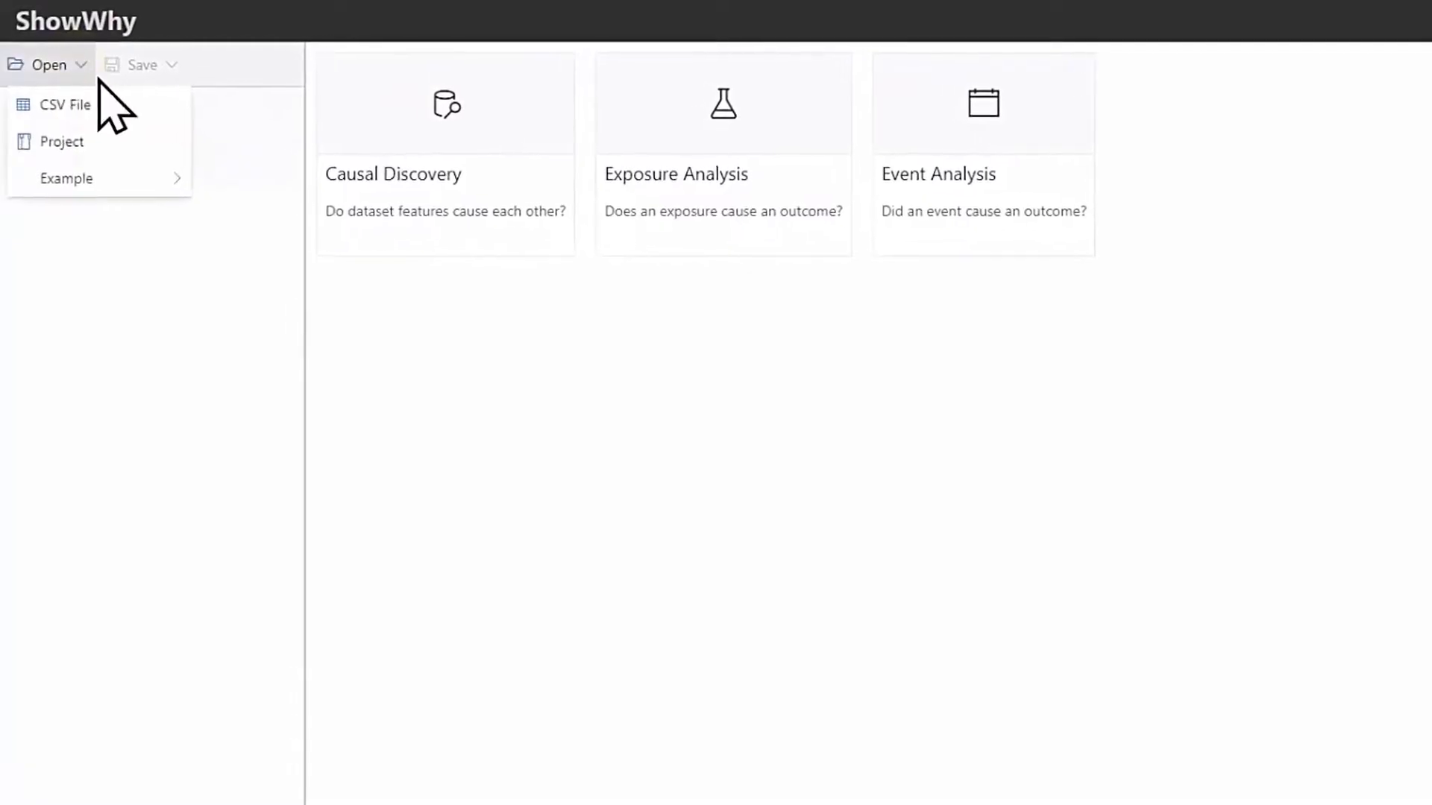
mouse_move(130, 174)
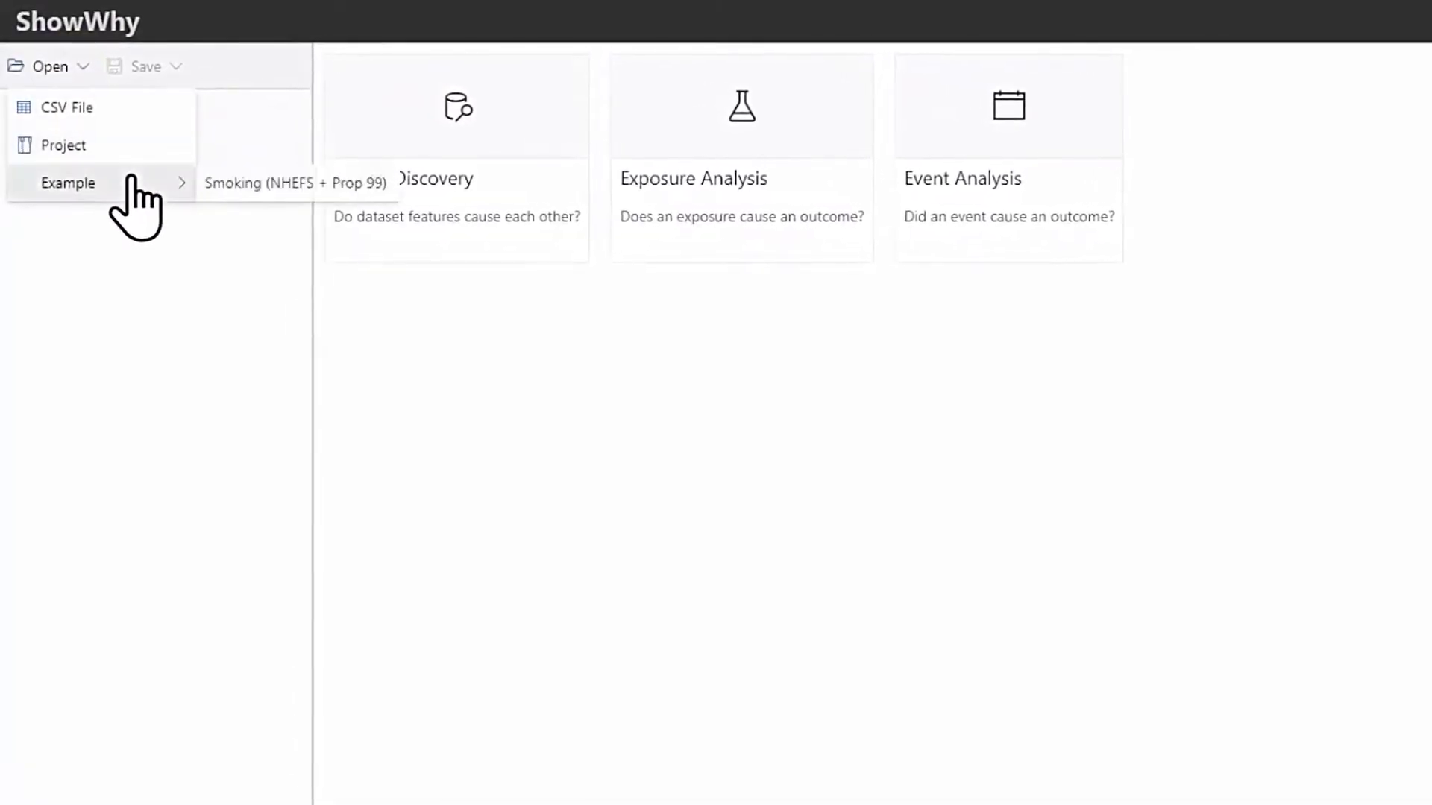
click(246, 193)
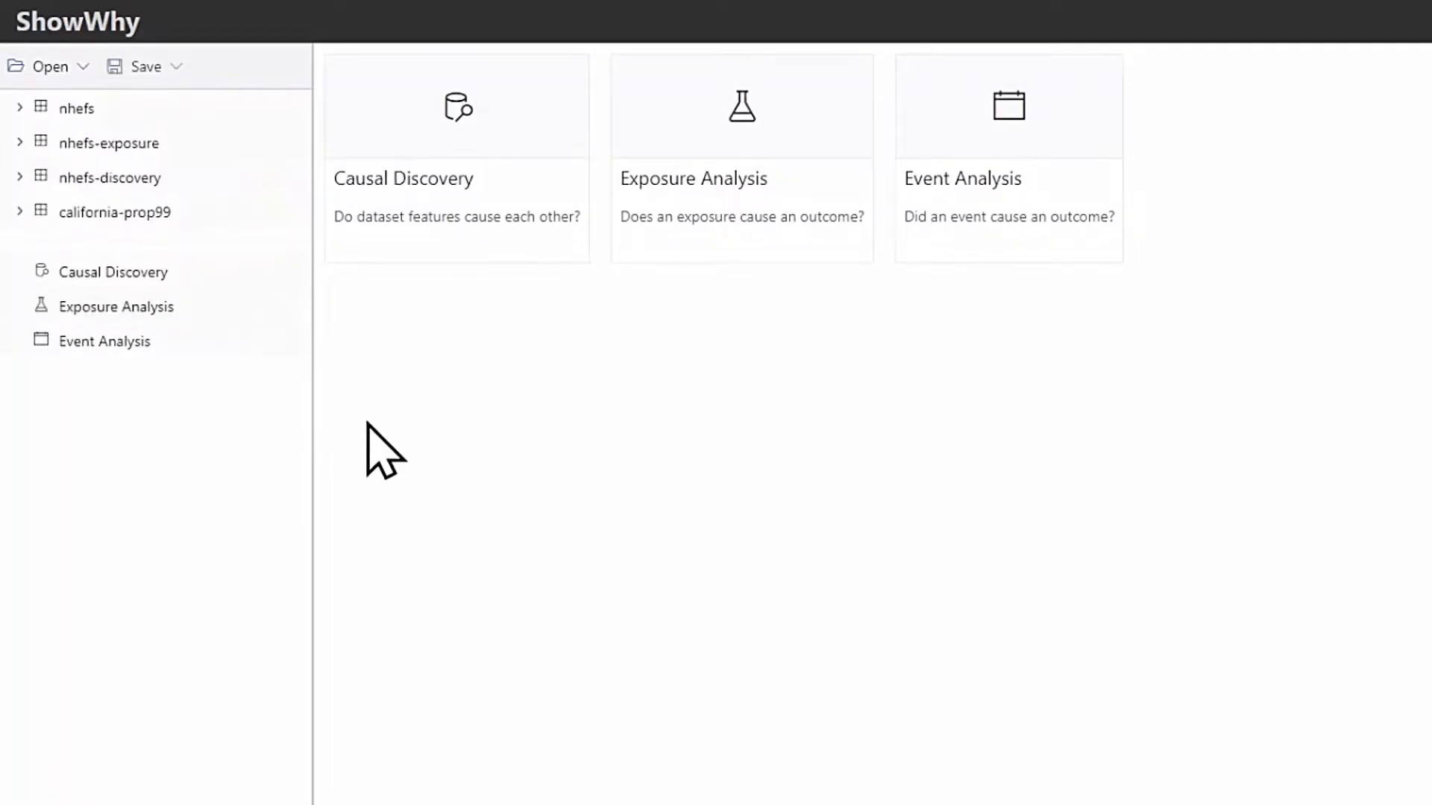
click(230, 122)
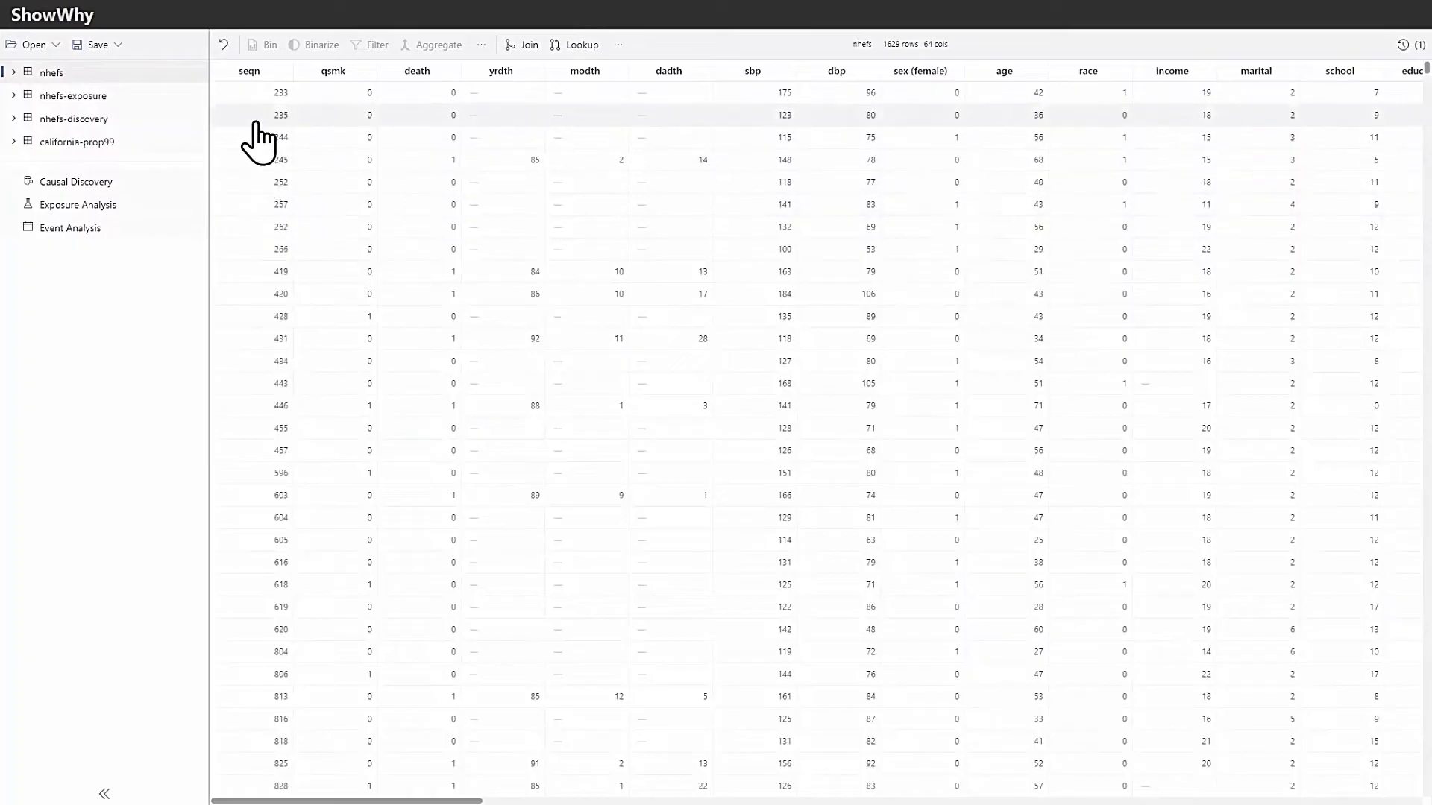
click(256, 78)
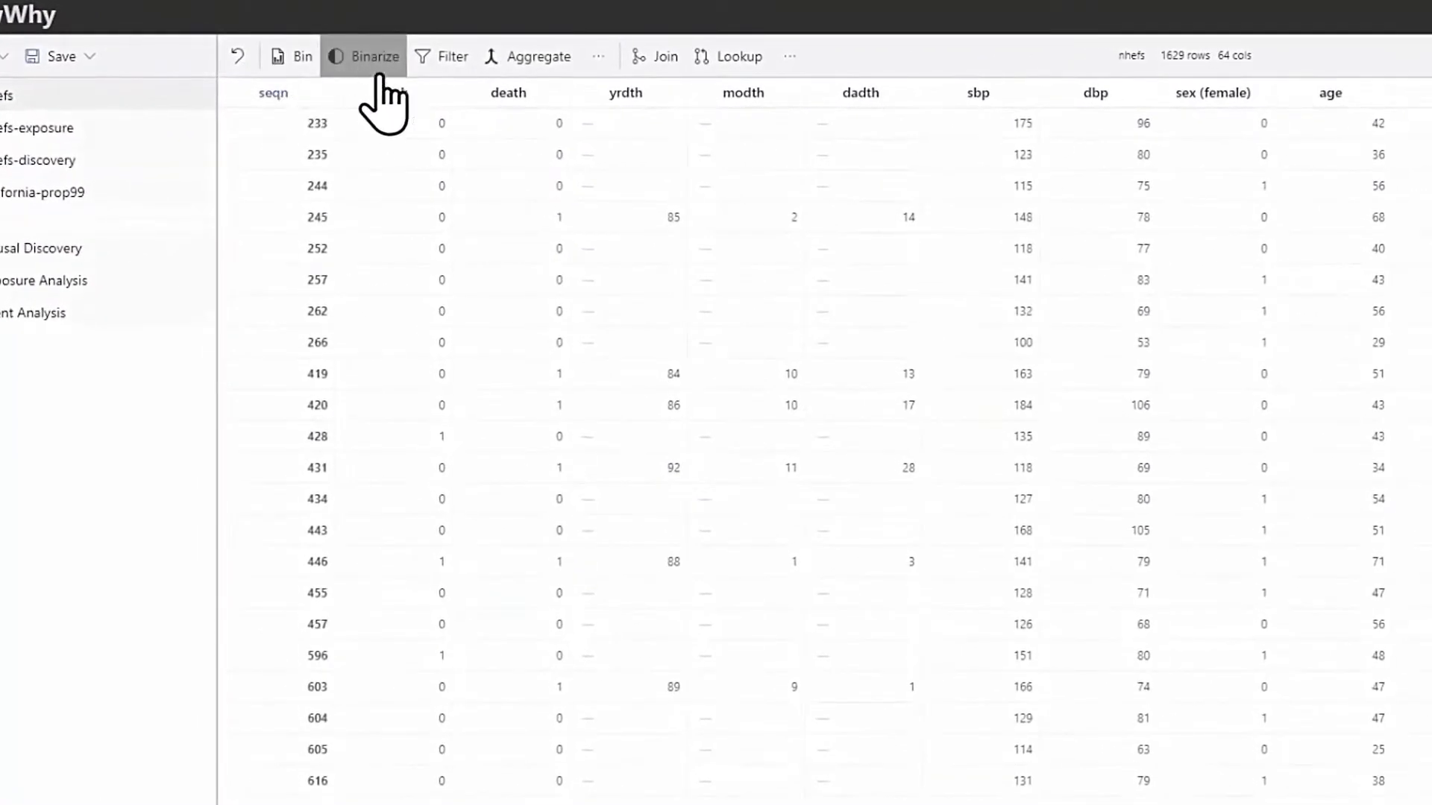
click(598, 57)
click(601, 67)
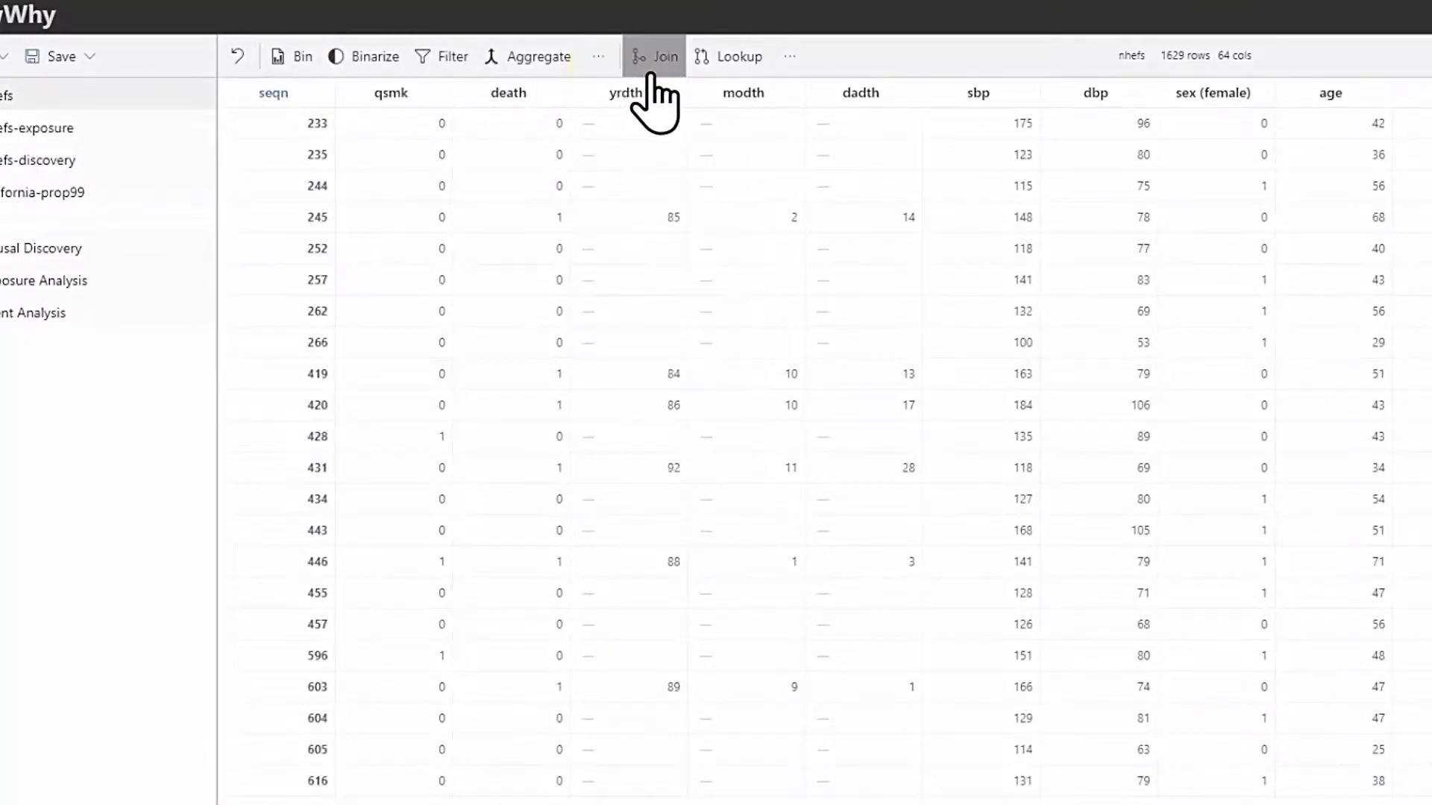
click(790, 58)
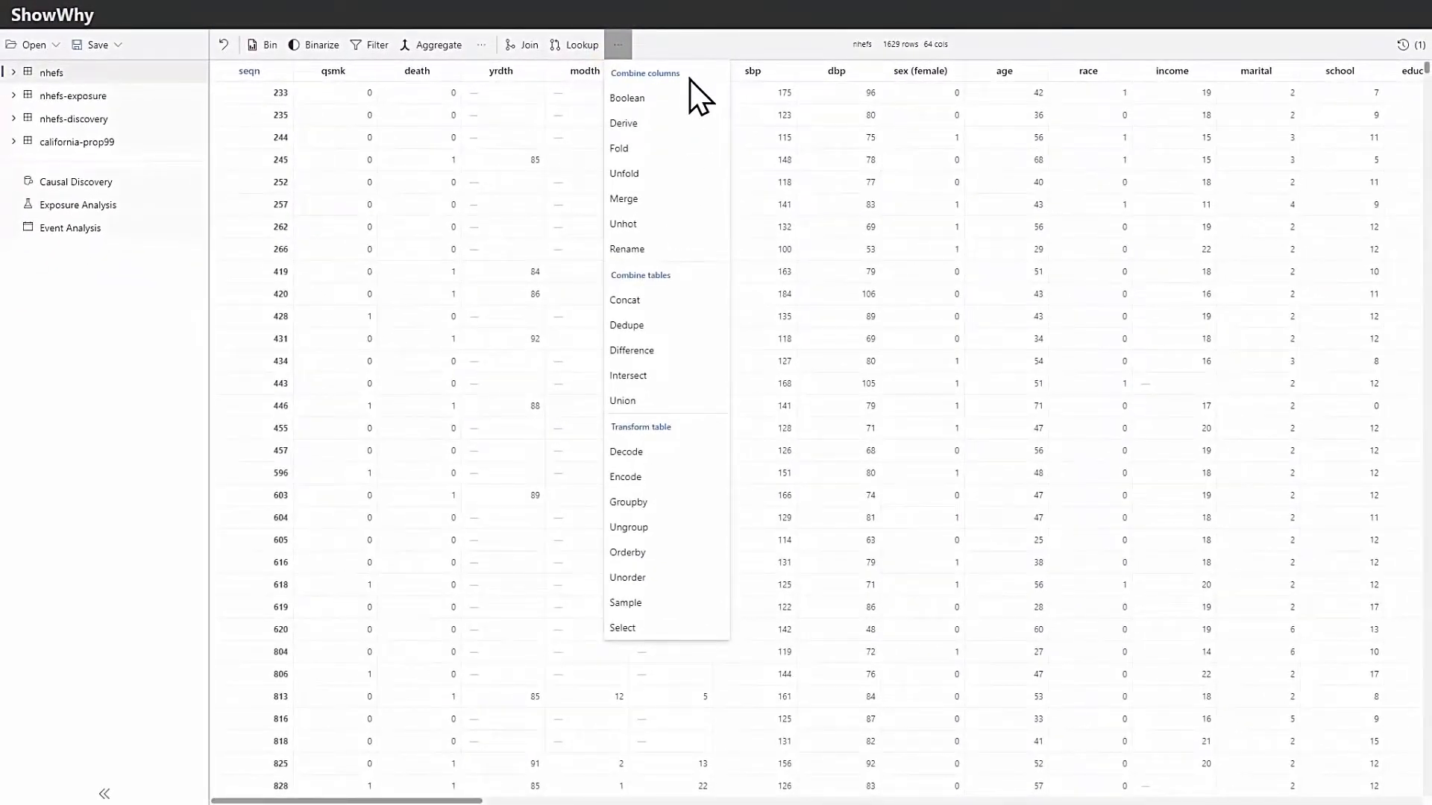
click(625, 47)
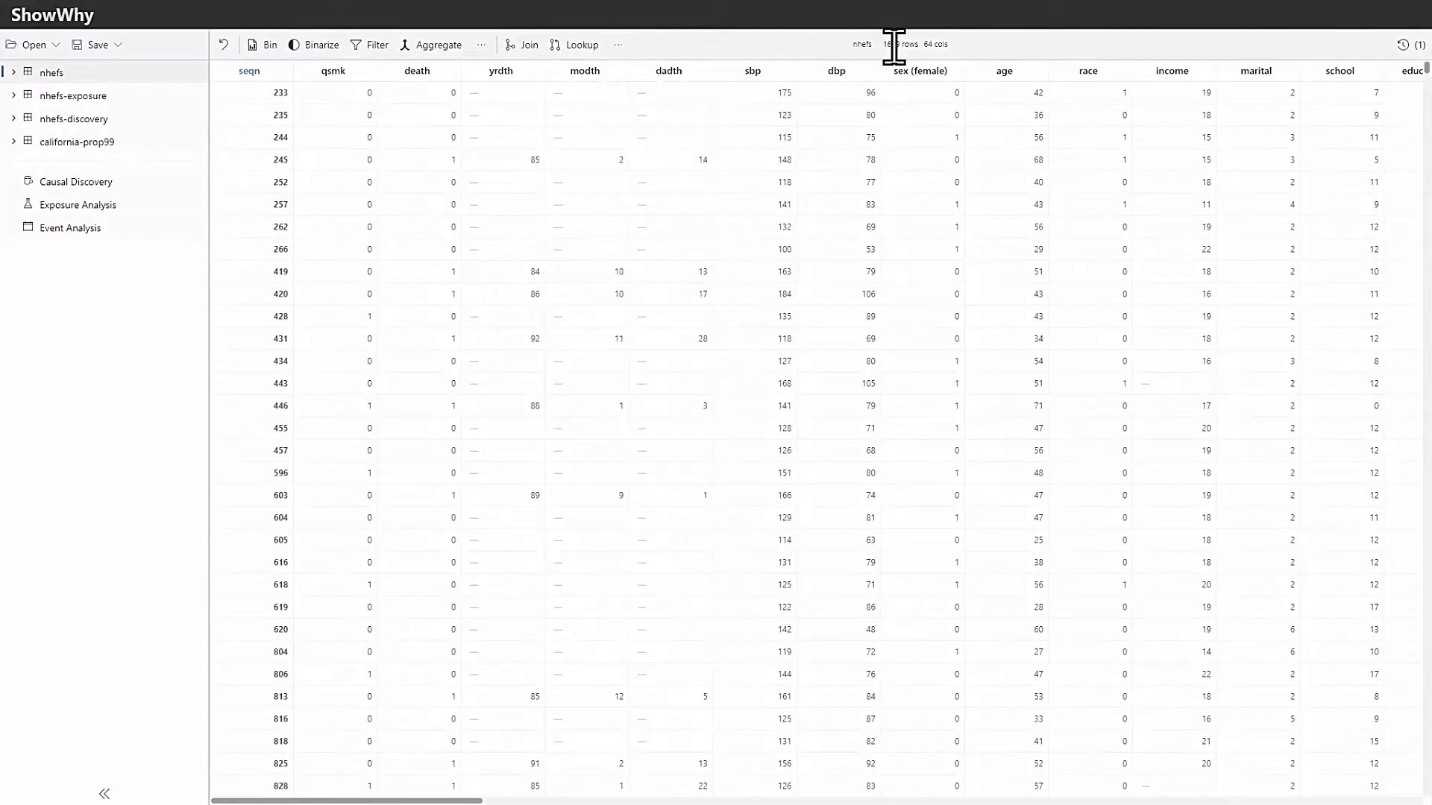
- Bin the age column with the Auto strategy, printing the range as output, into a new column named age_range
click(1017, 72)
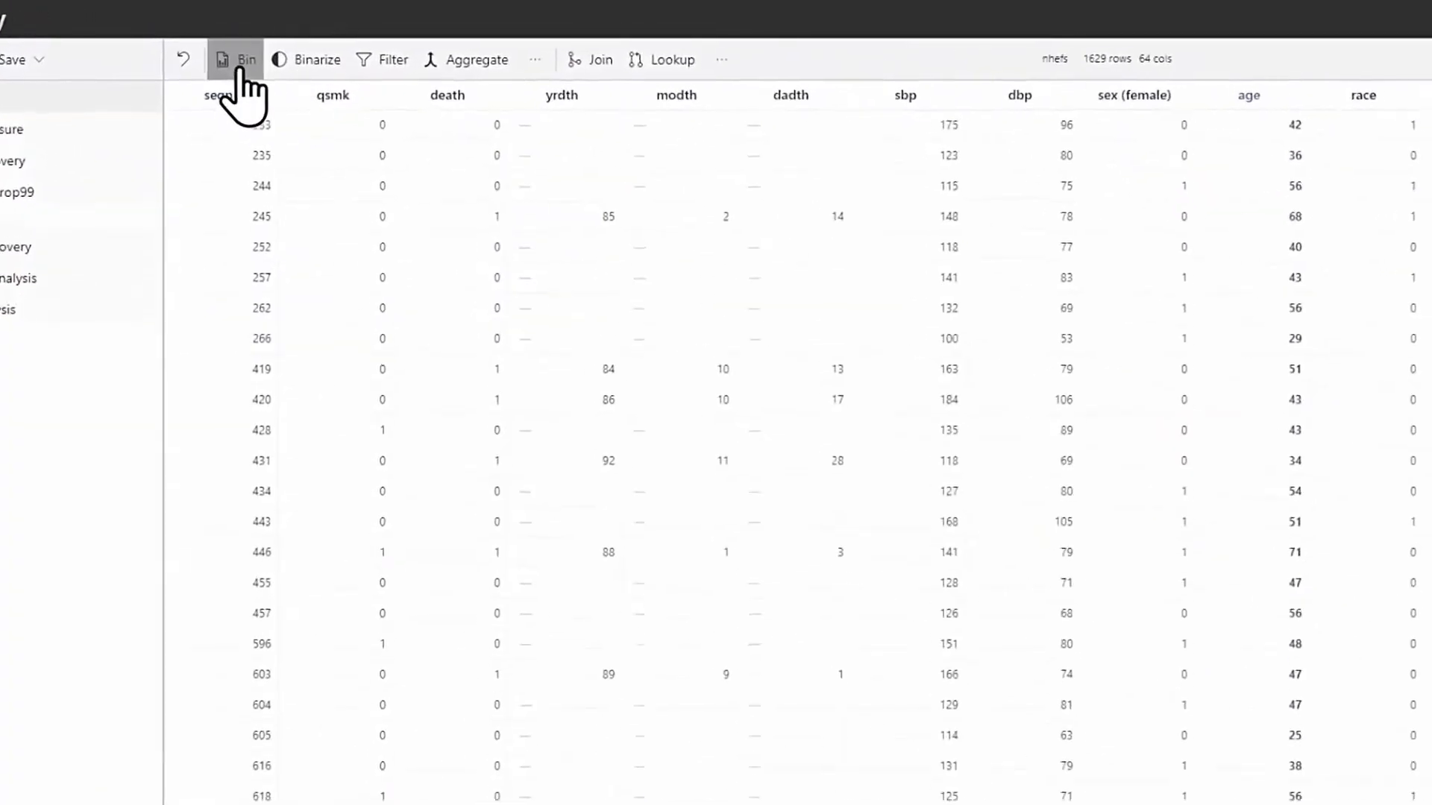
click(233, 68)
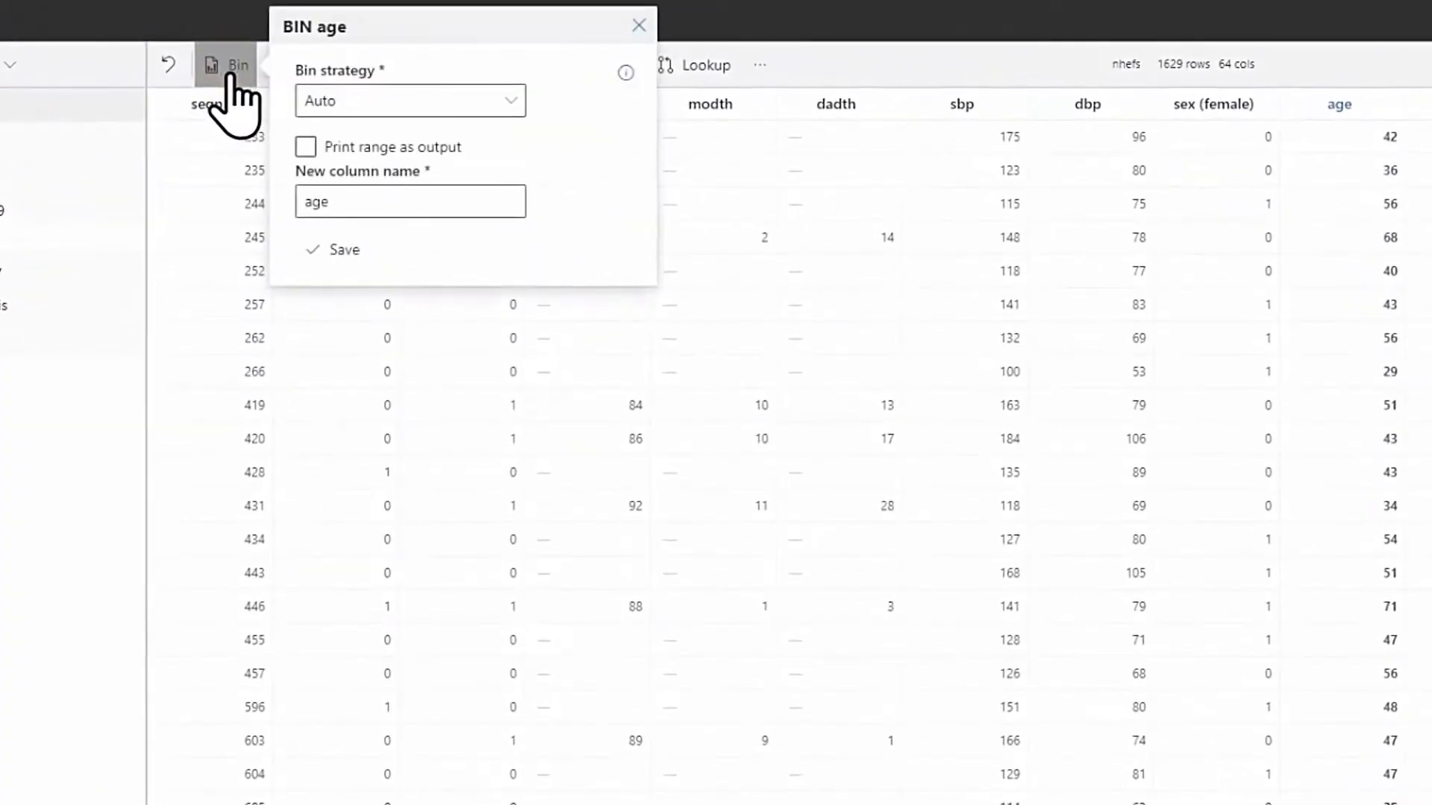
click(305, 146)
click(358, 200)
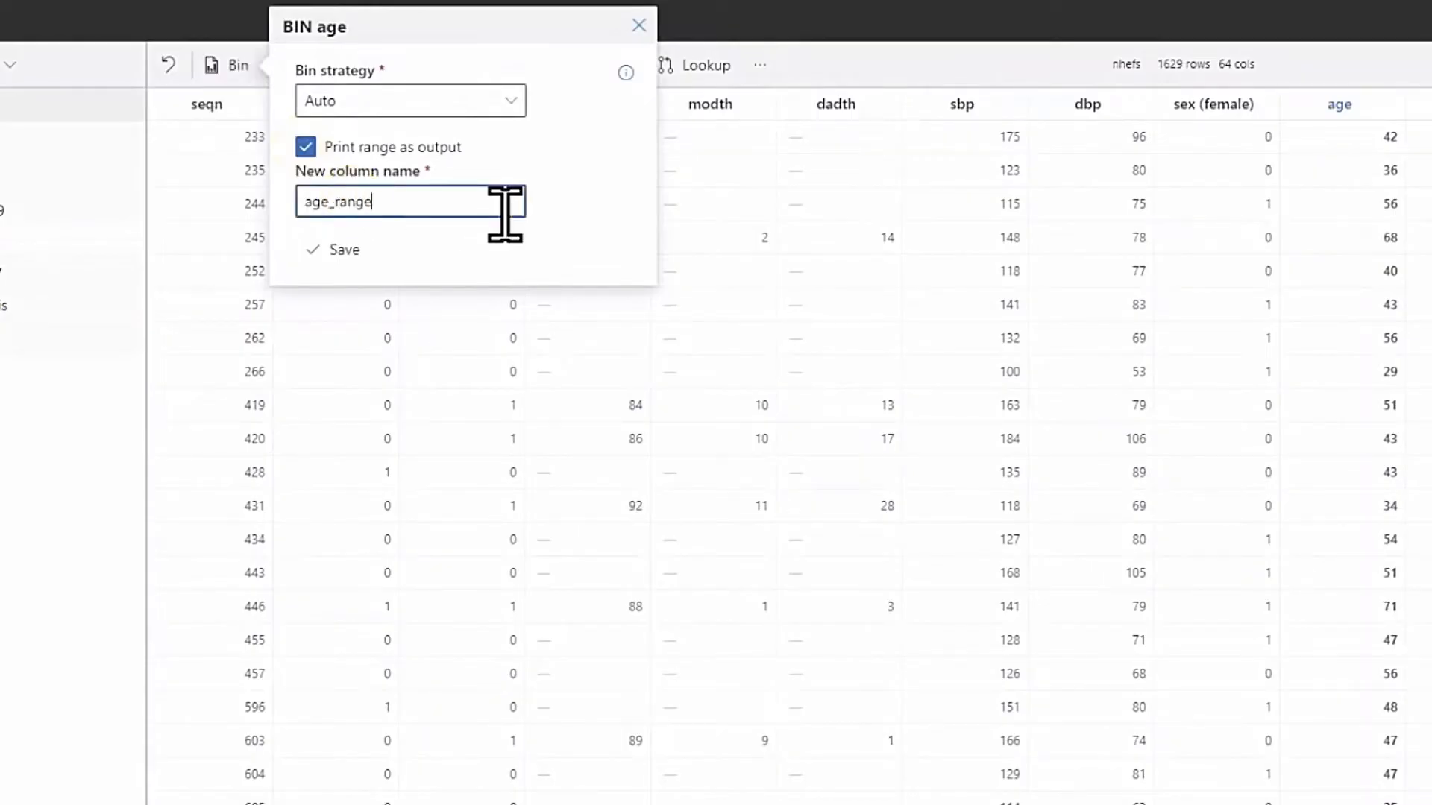
text(age_range)
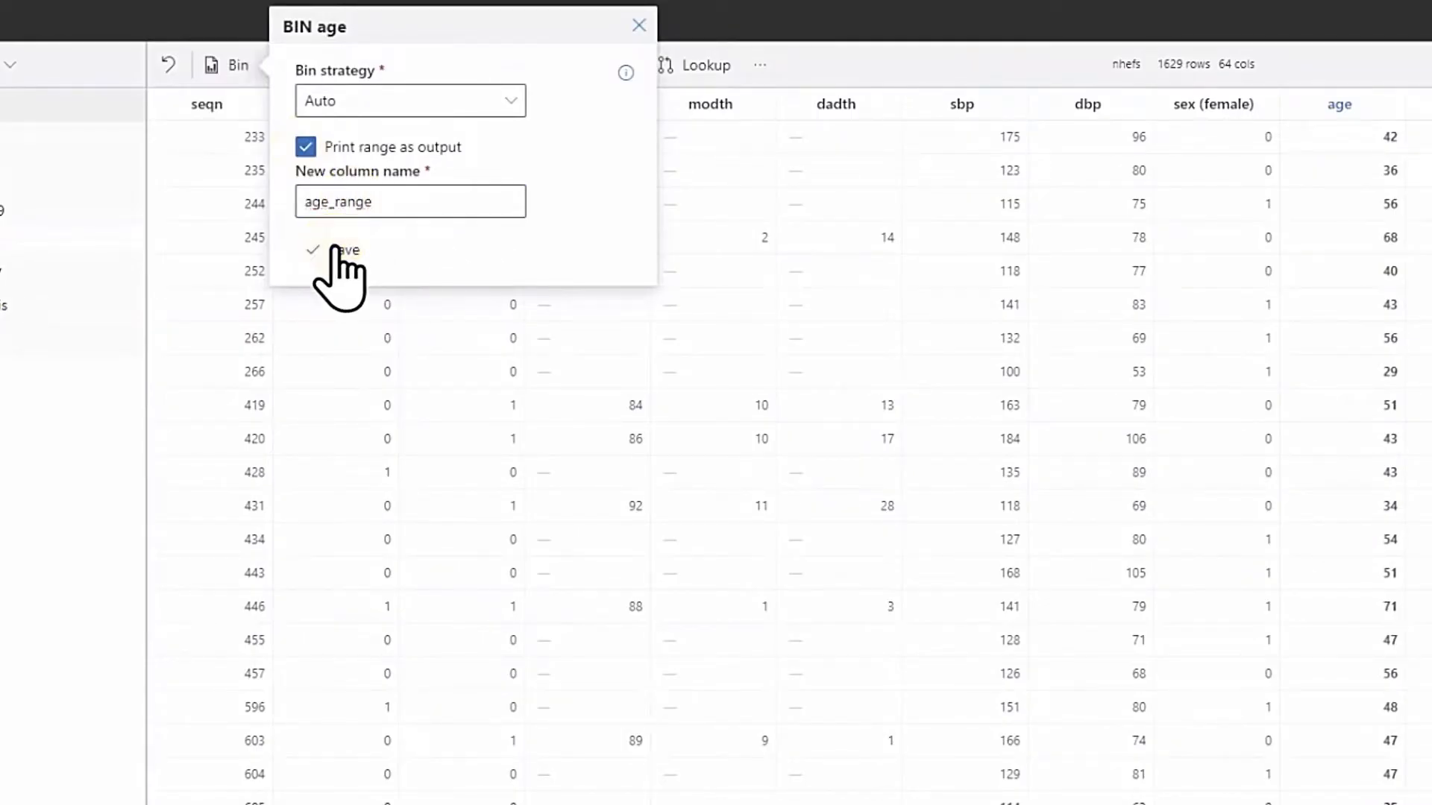
click(339, 249)
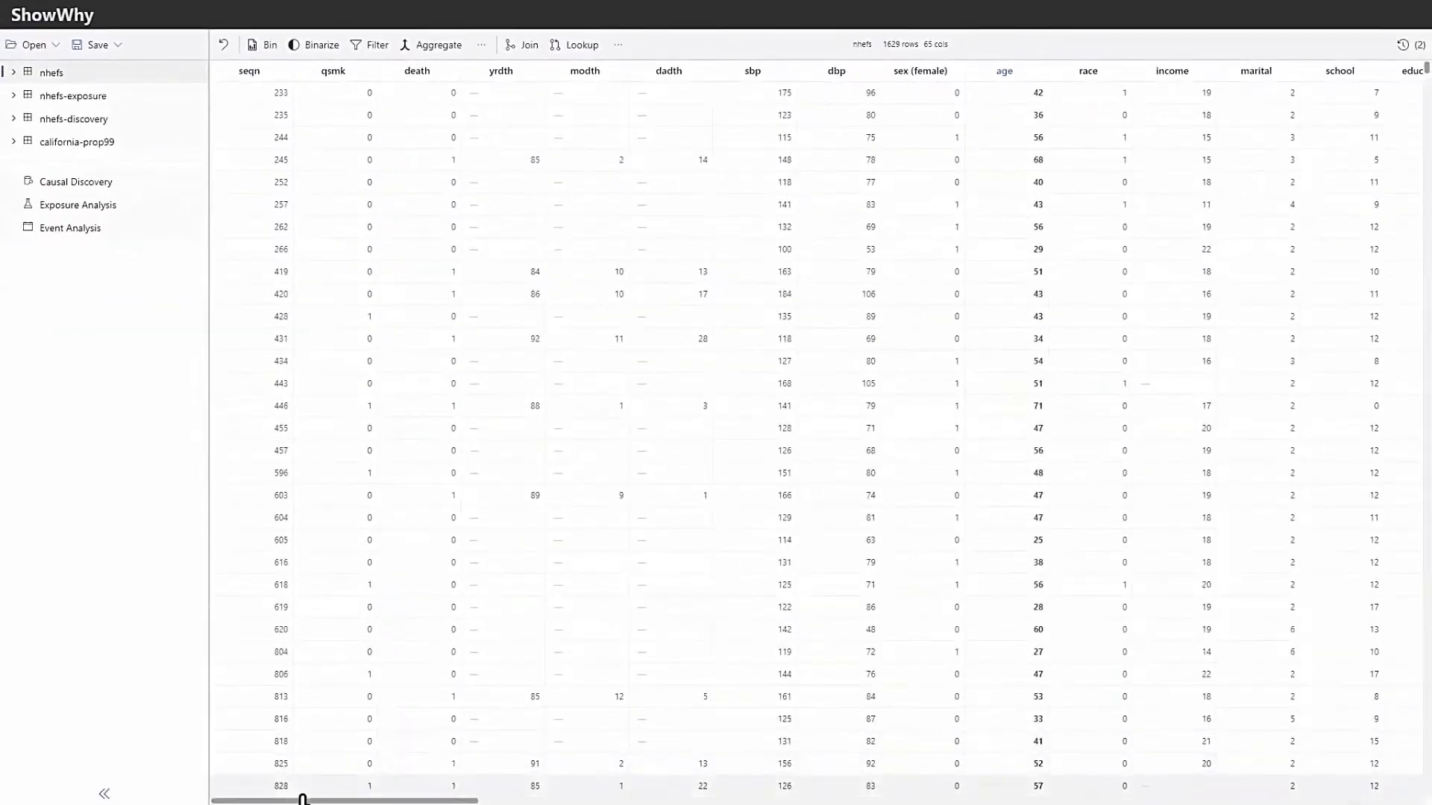
- Examine the age_range column at the end of the nhefs table, then view the nhefs-exposure and nhefs-discovery tables
click(303, 800)
drag(303, 801, 1252, 797)
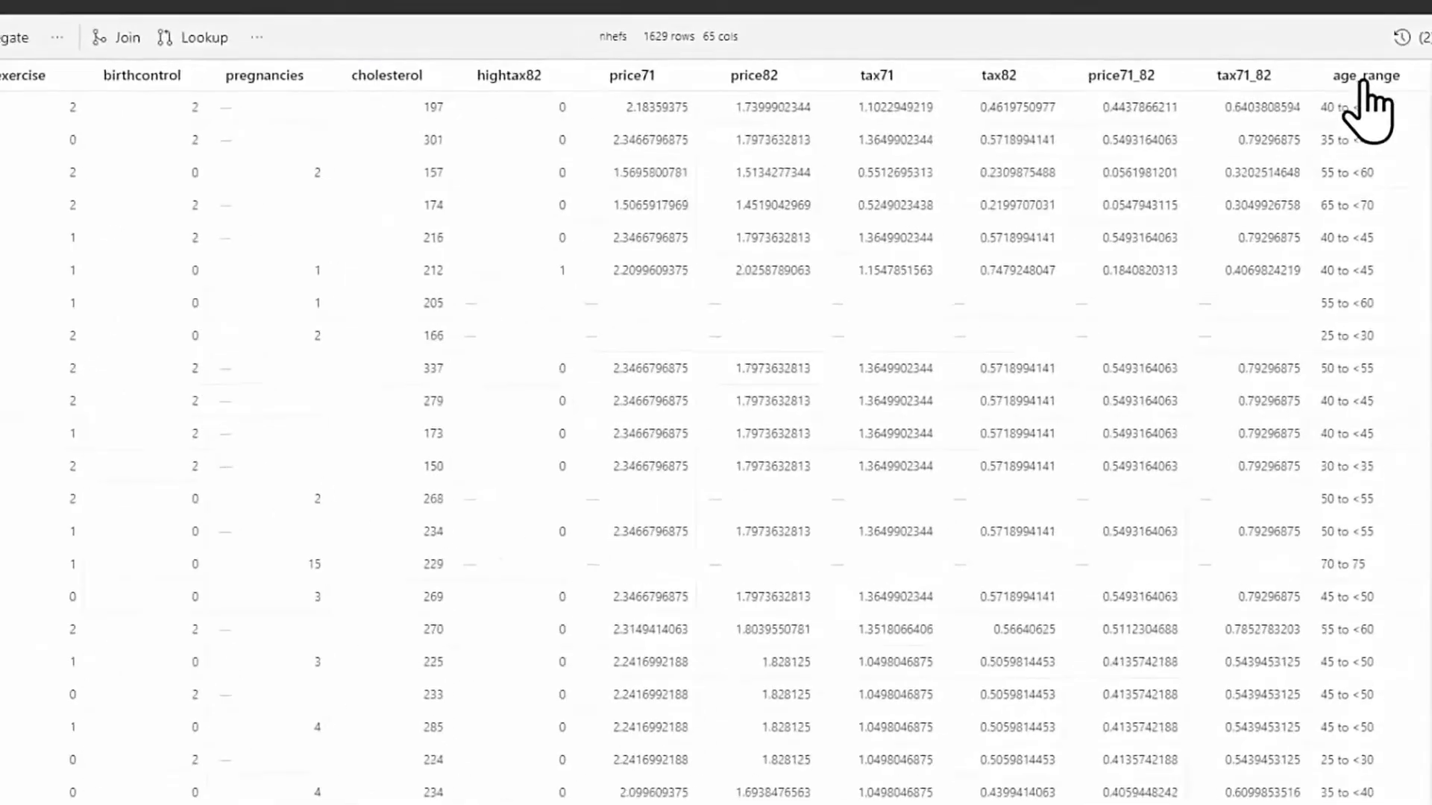
click(1364, 82)
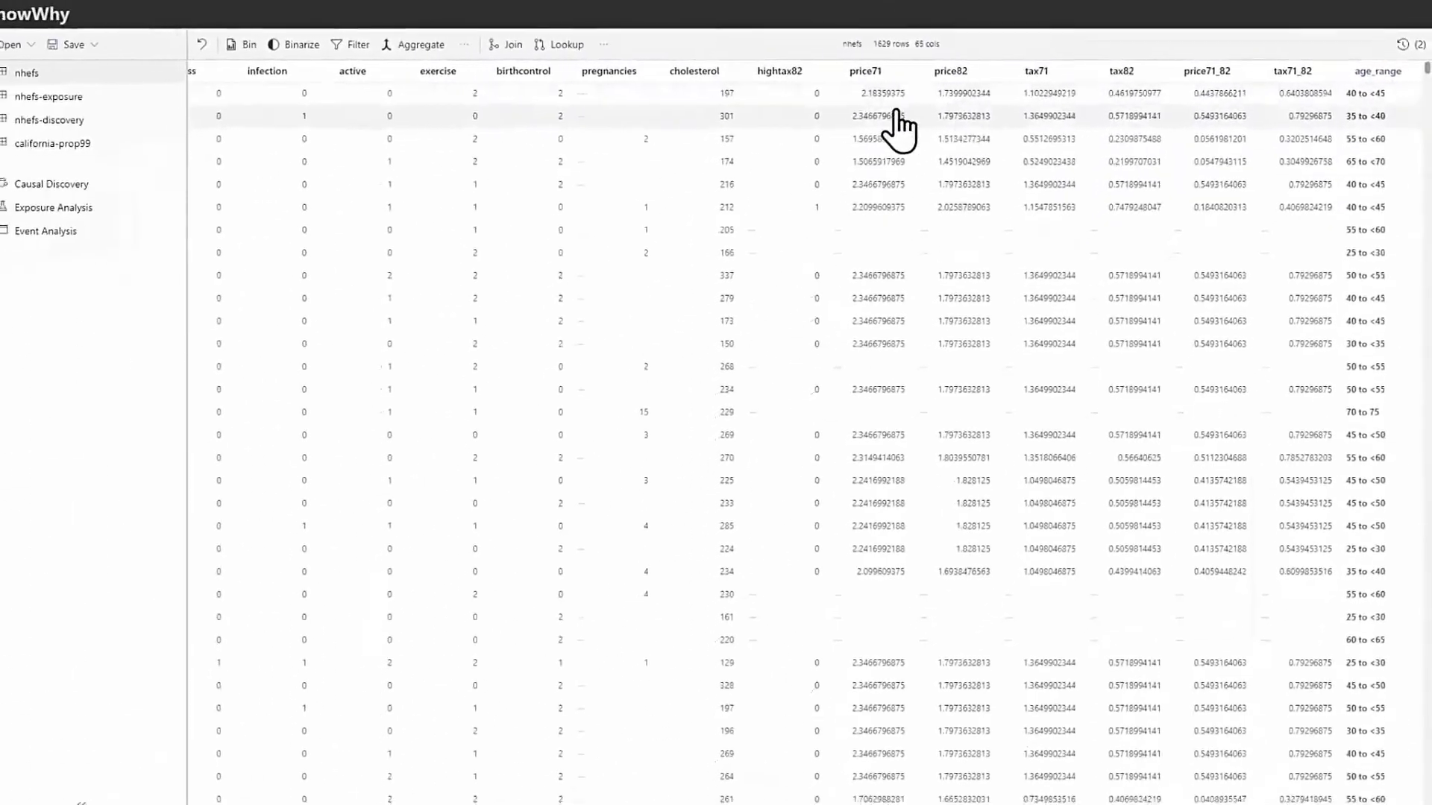
click(158, 97)
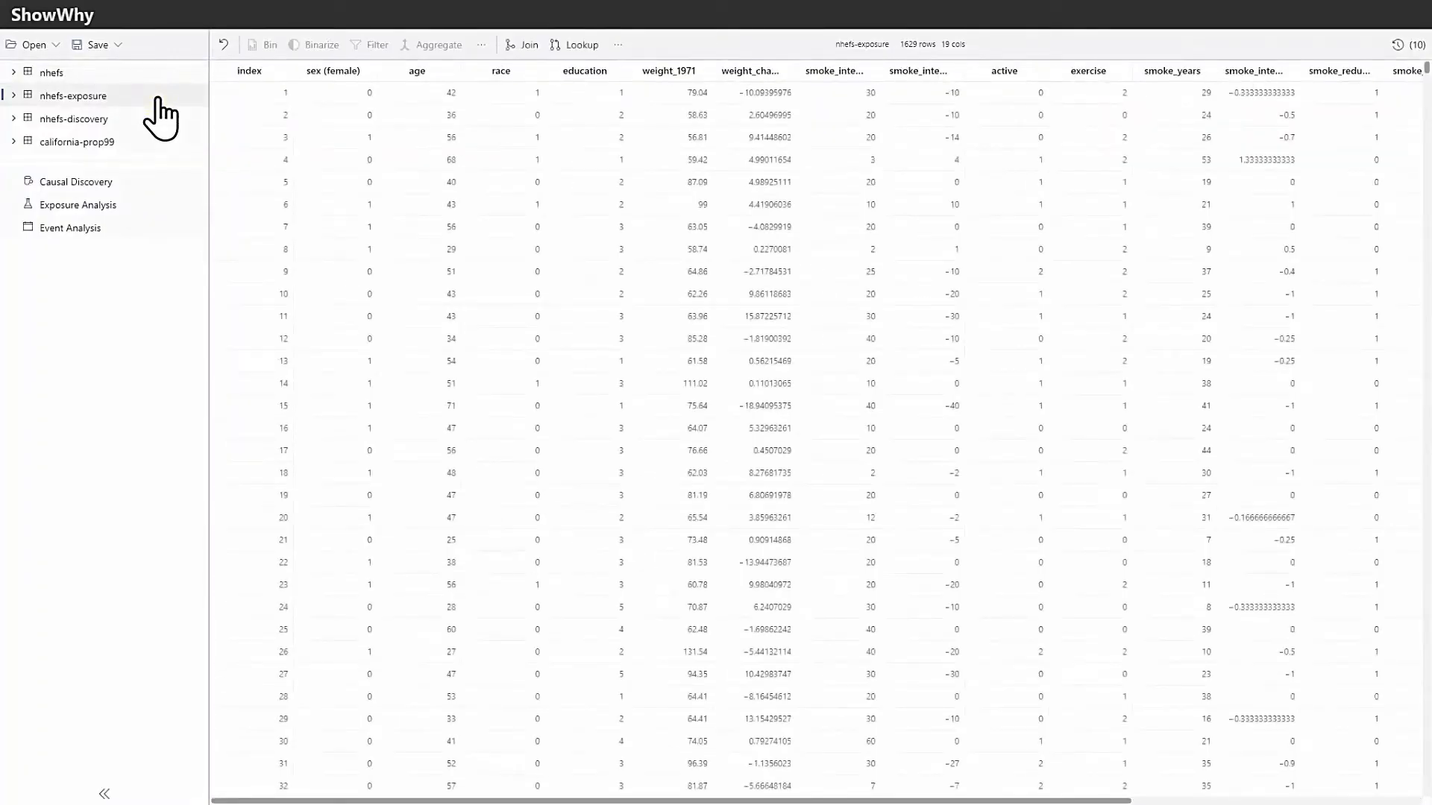
click(158, 119)
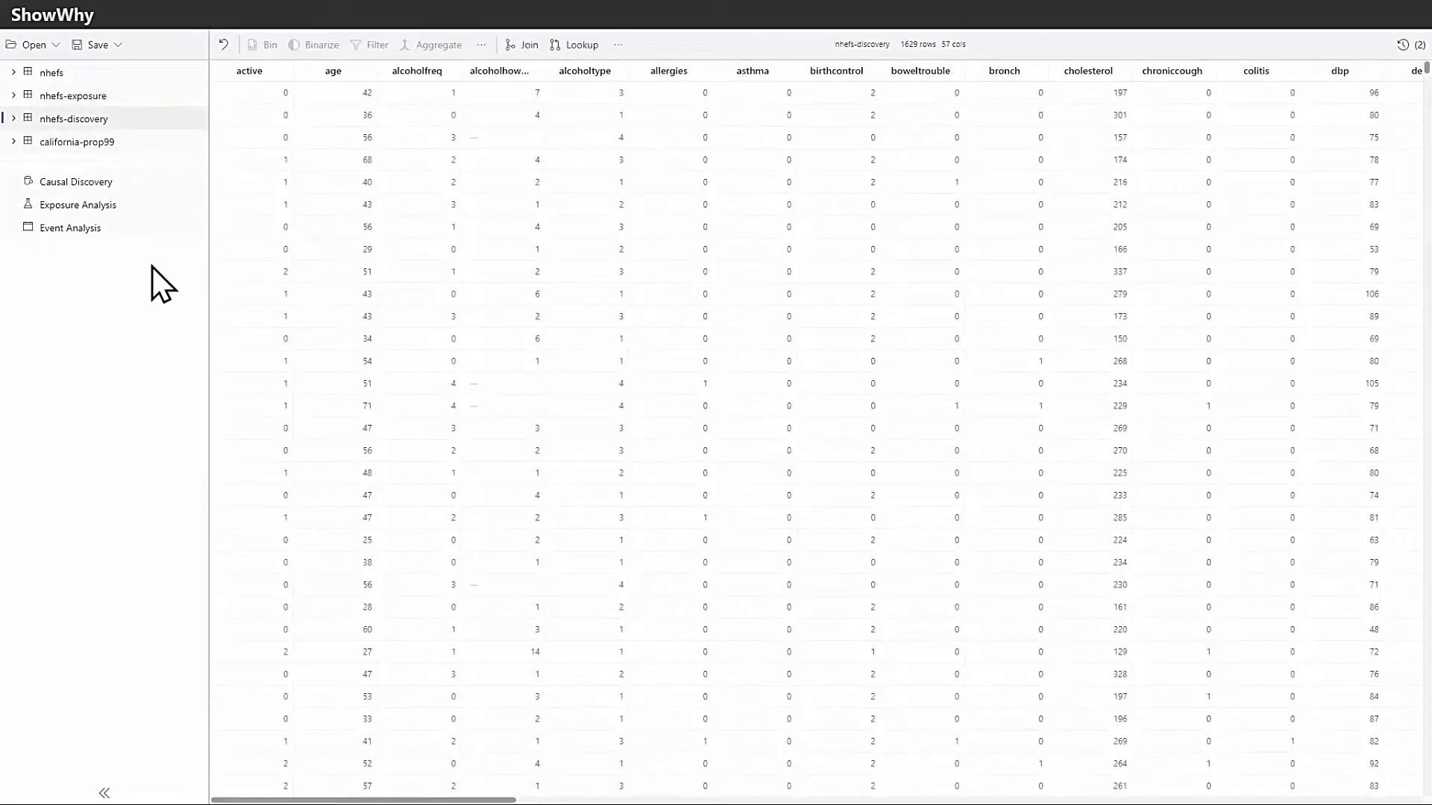
- Open Causal Discovery for the nhefs-discovery dataset and check the available datasets
click(142, 187)
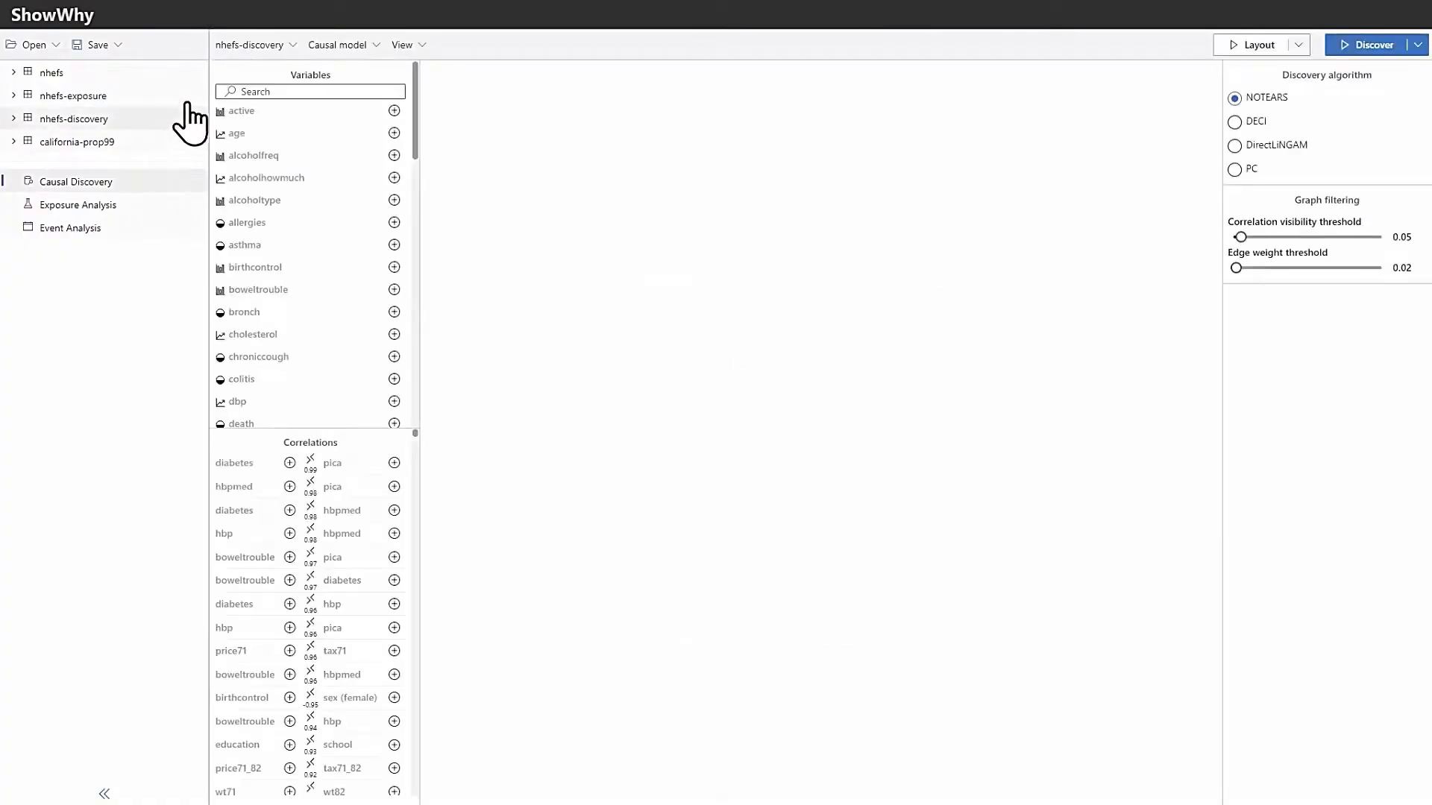
click(291, 46)
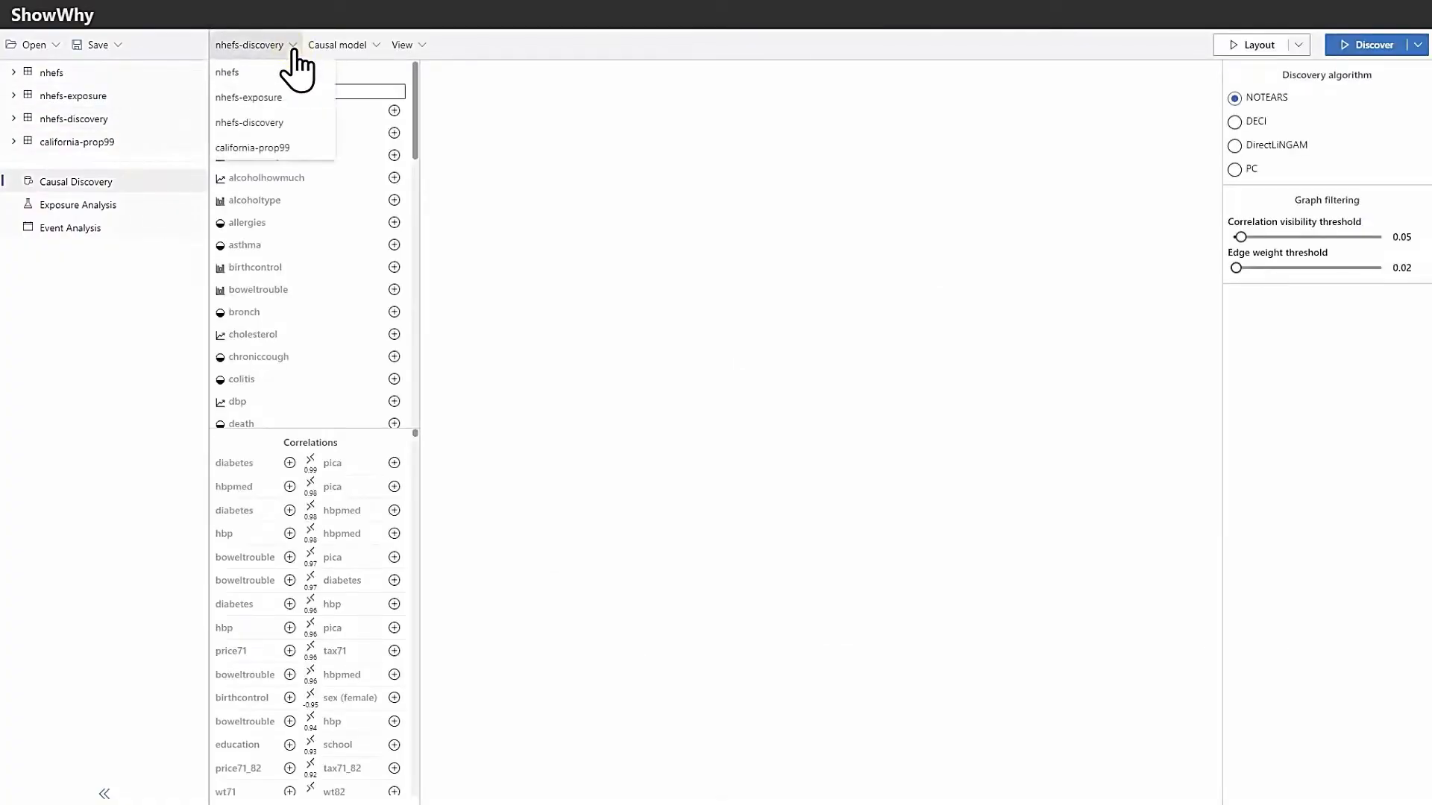
click(294, 47)
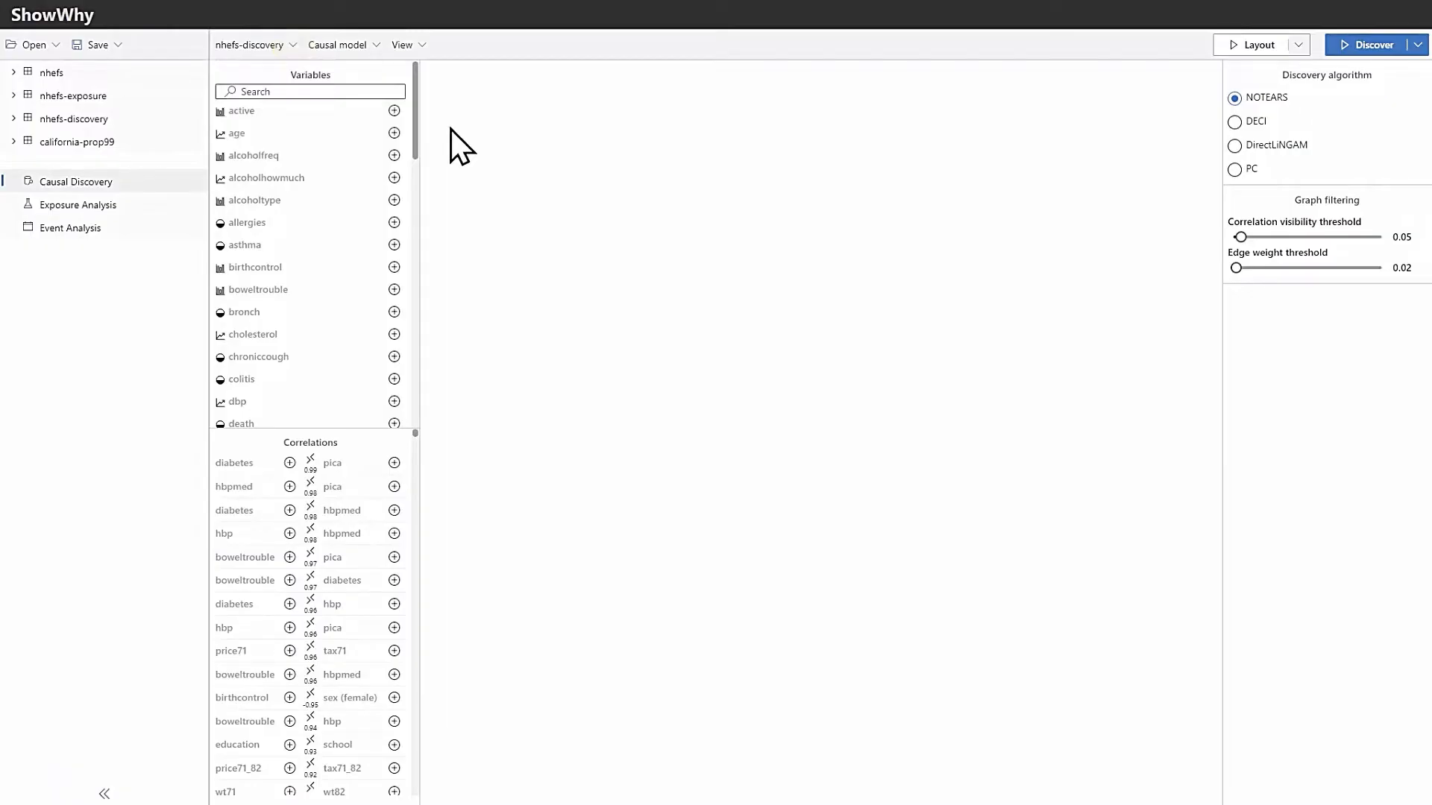
- Add the variables age, qsmk, sex (female) and wt82_71 to the causal model
click(395, 133)
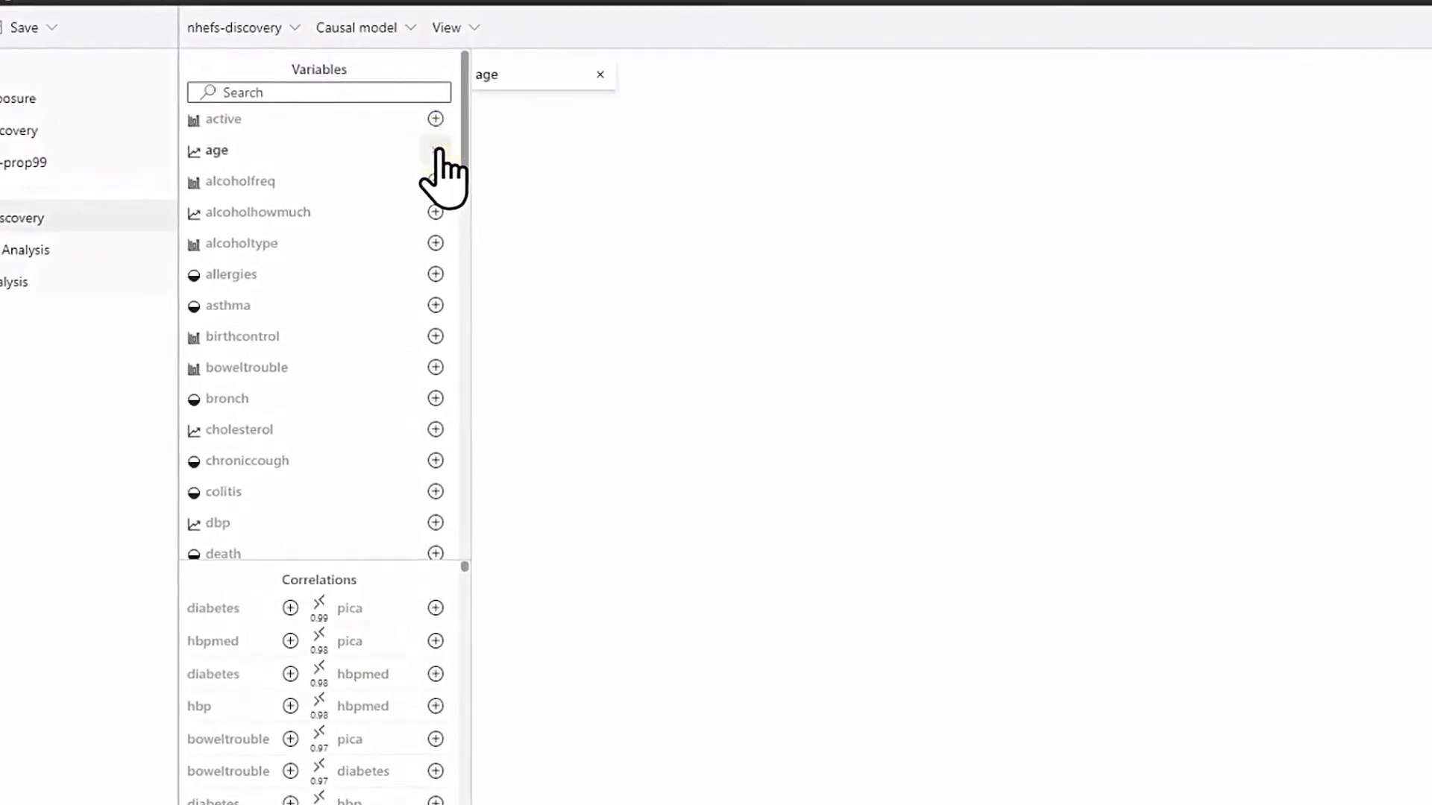
scroll(431, 358, down, 10)
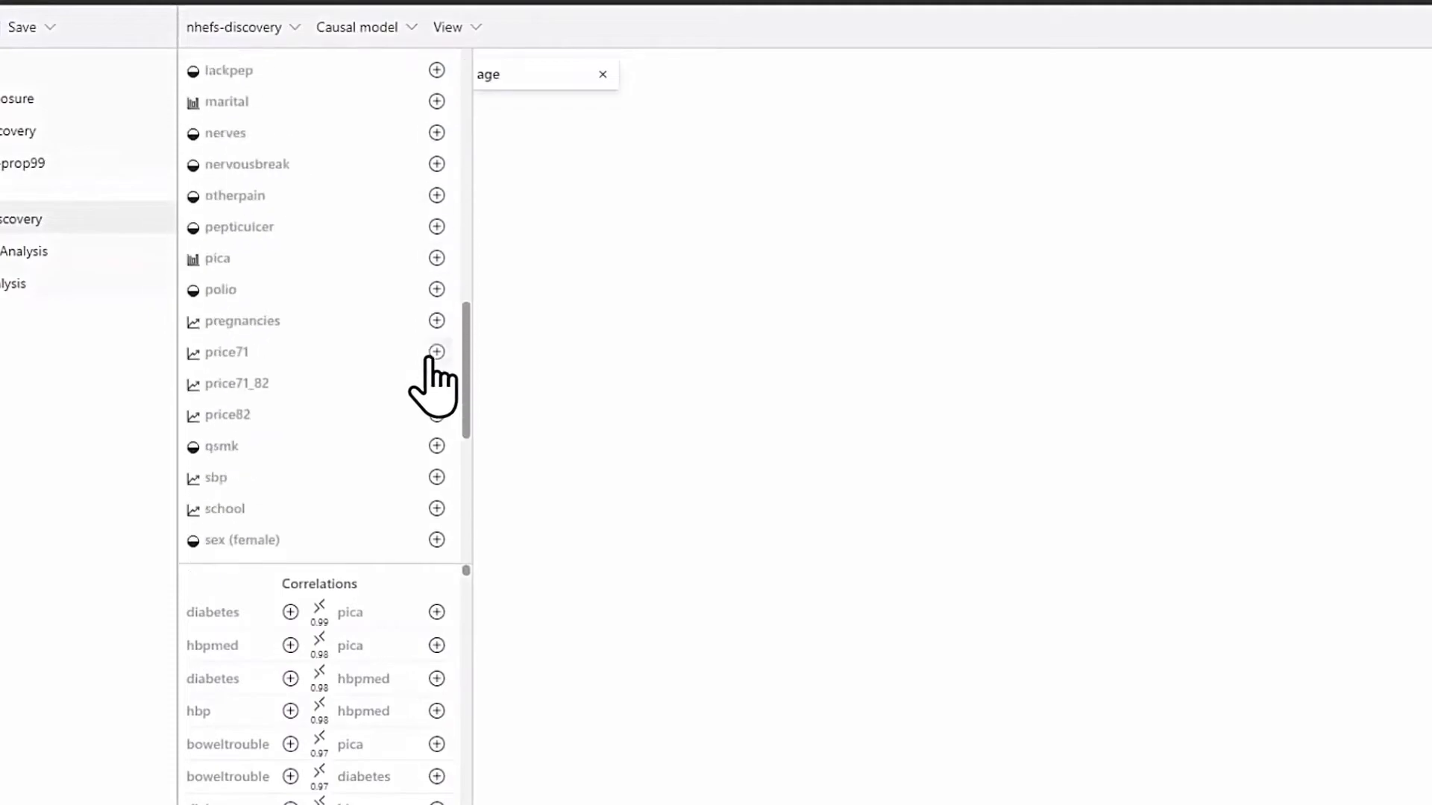
click(437, 446)
scroll(438, 448, down, 2)
click(436, 386)
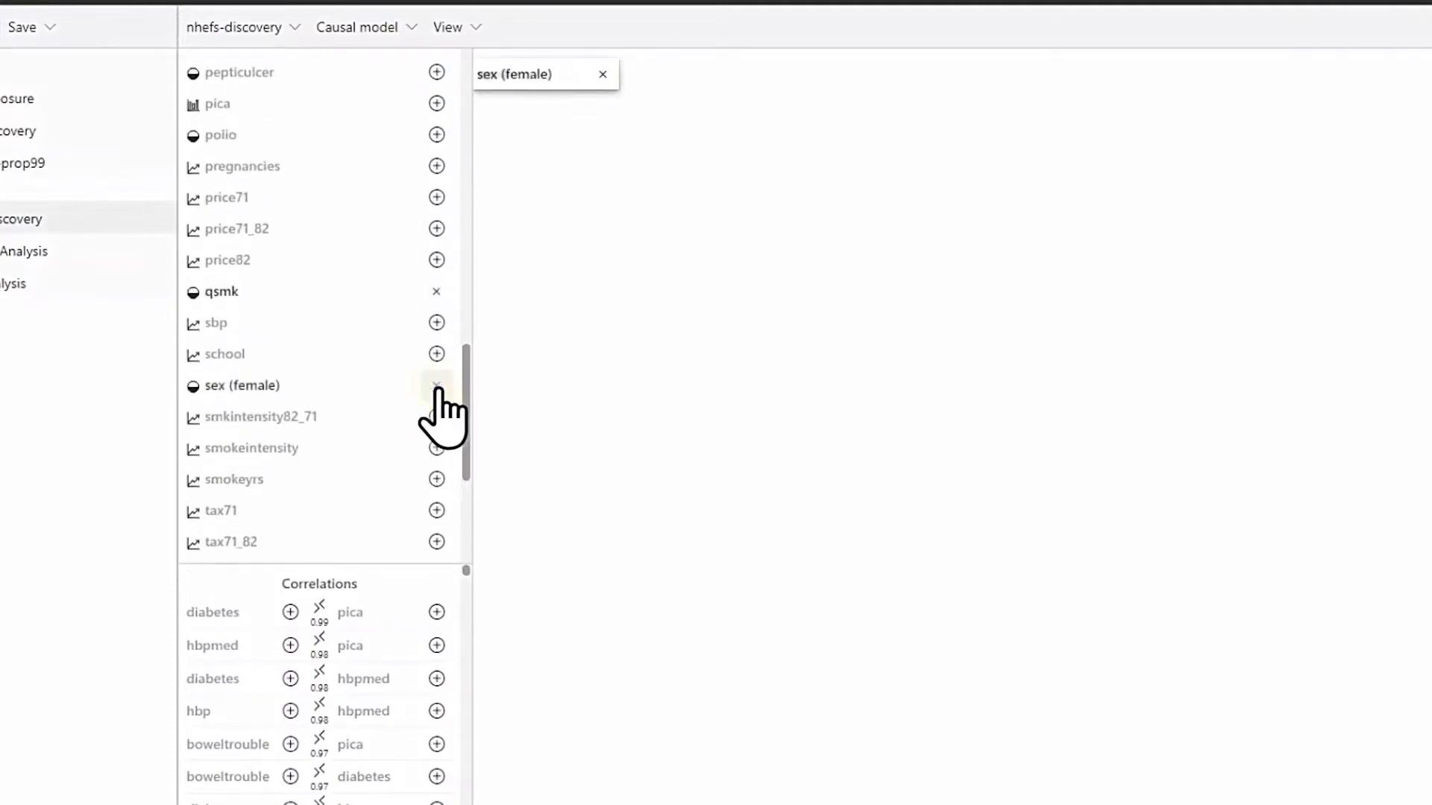
scroll(438, 402, down, 5)
click(436, 467)
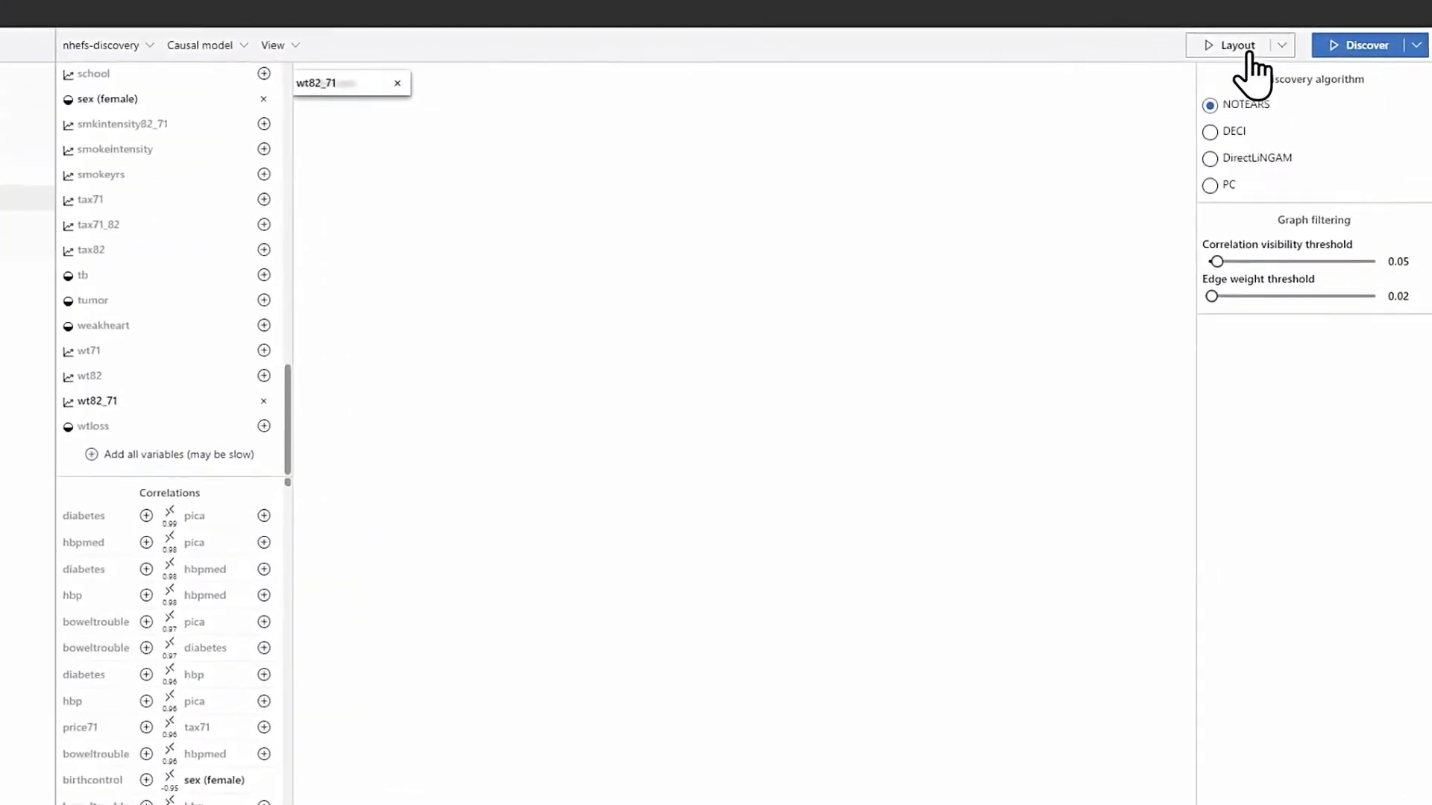
- Lay out the causal graph and move the wt82_71 node below the other nodes
click(1249, 52)
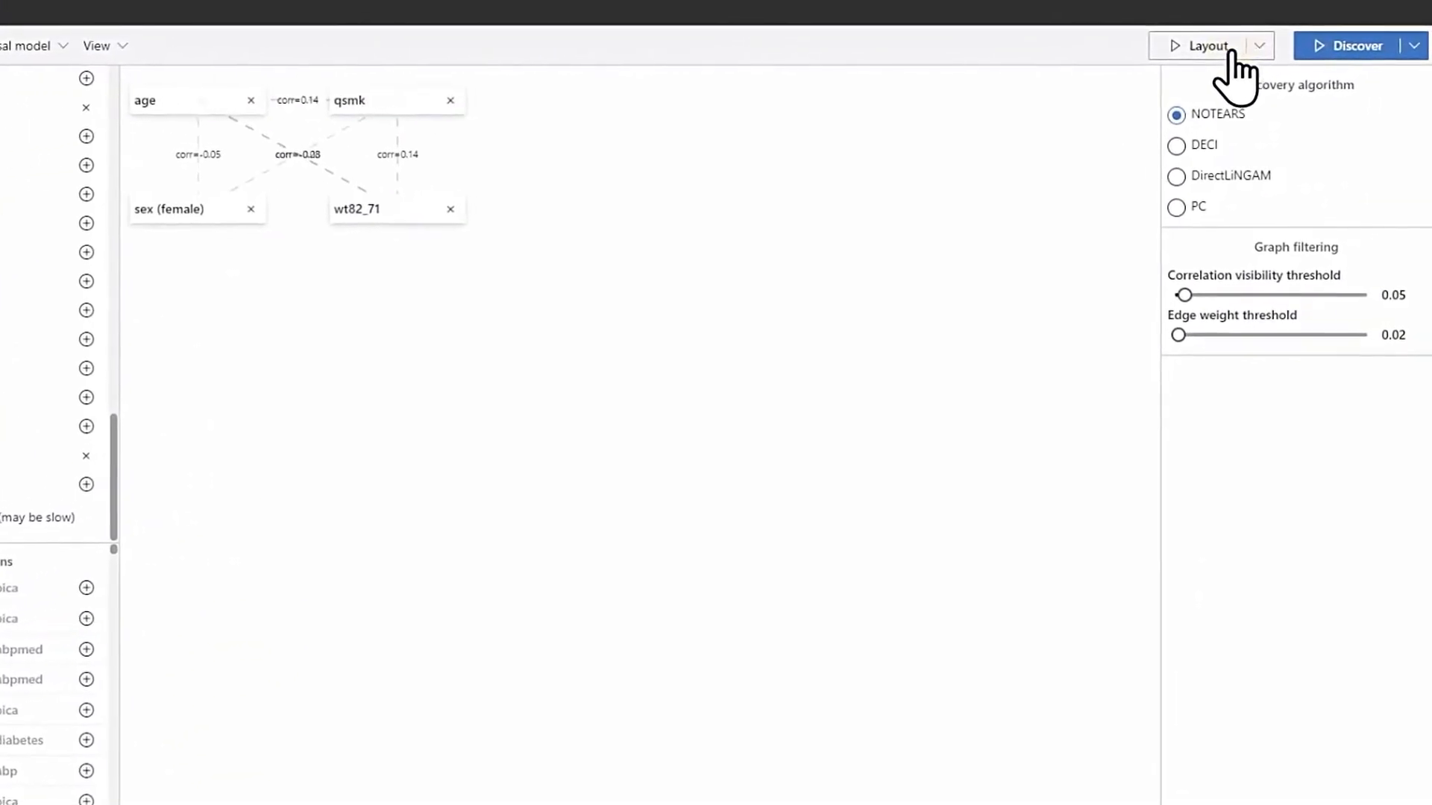
drag(401, 208, 446, 273)
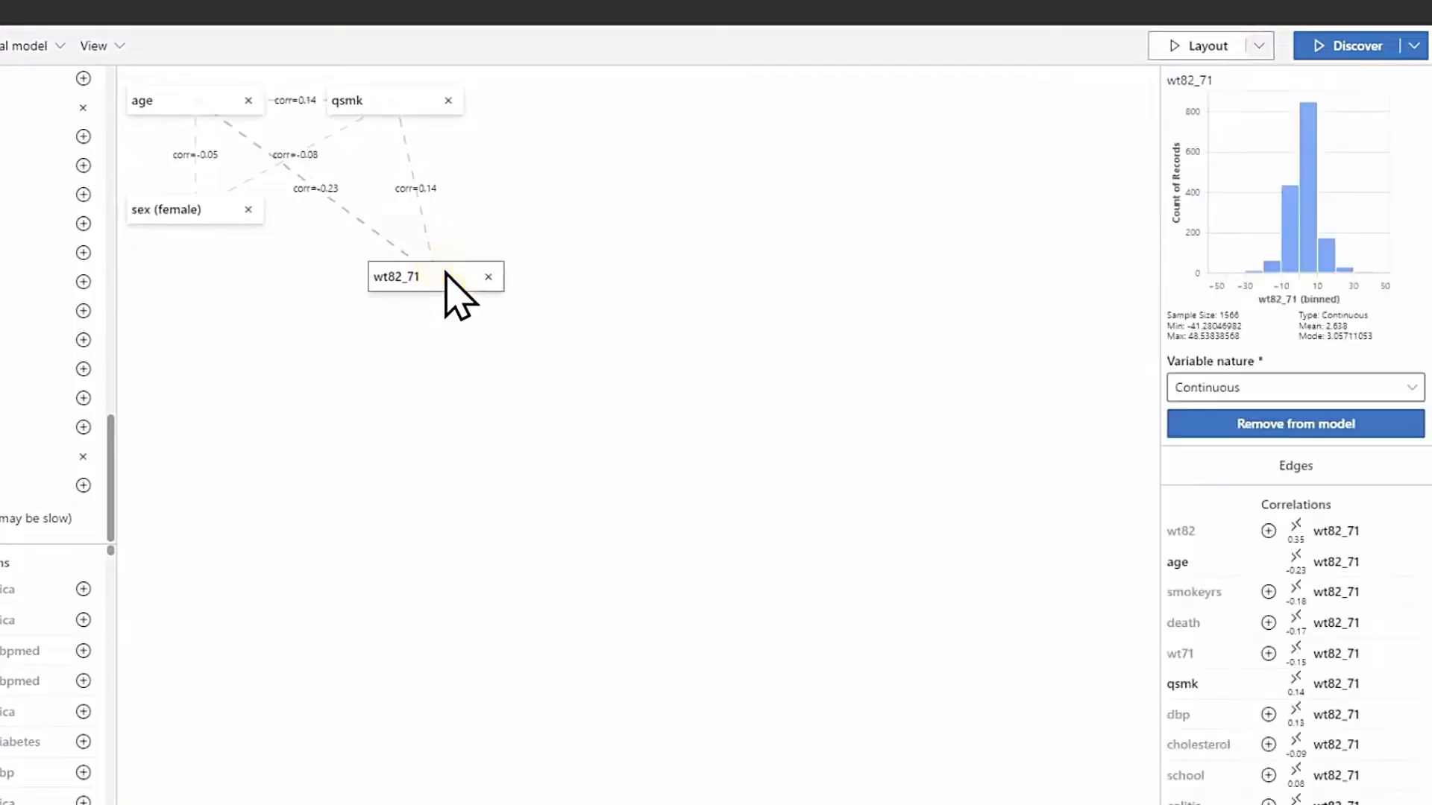
- Run causal discovery with the NOTEARS algorithm and lay out the resulting graph
click(1380, 54)
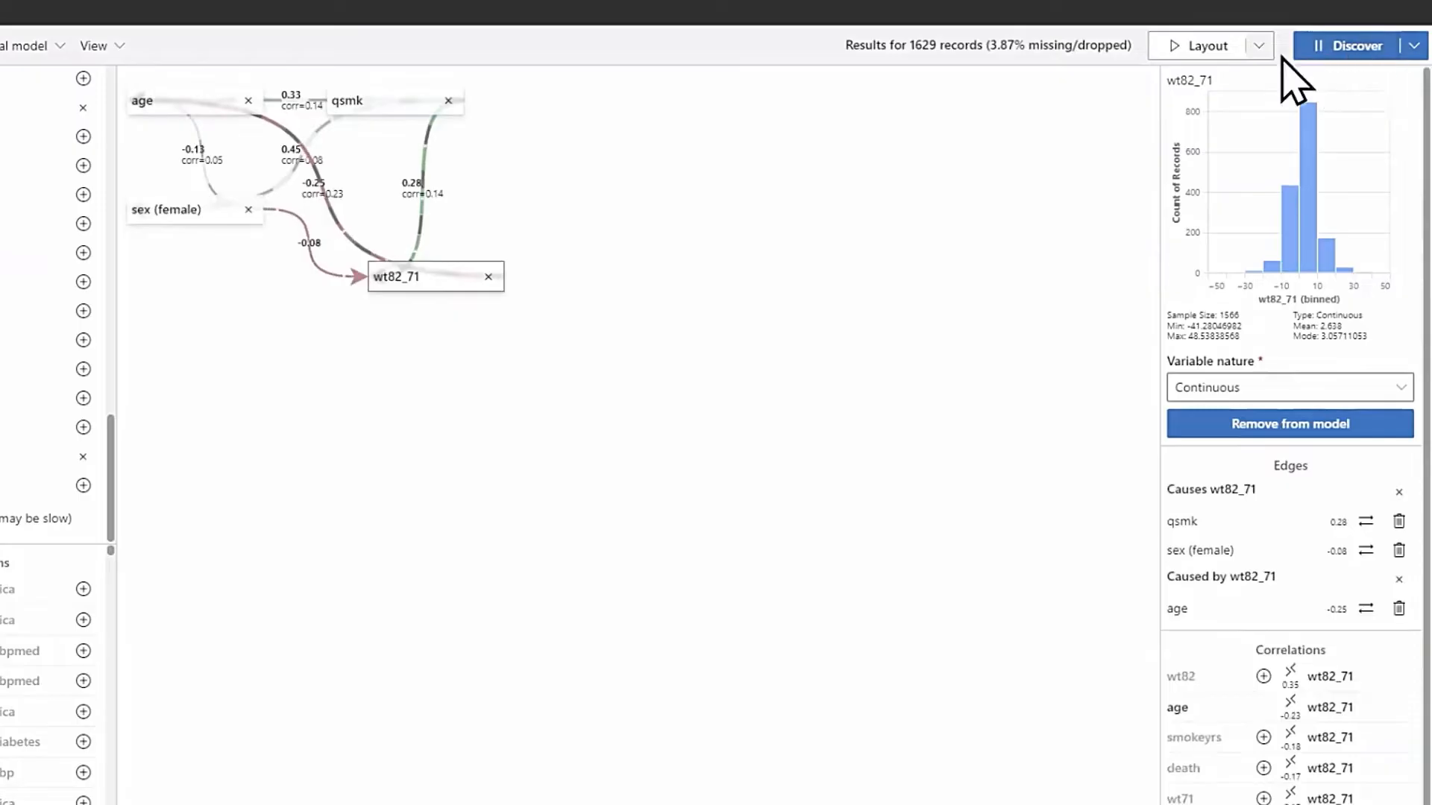
click(1227, 58)
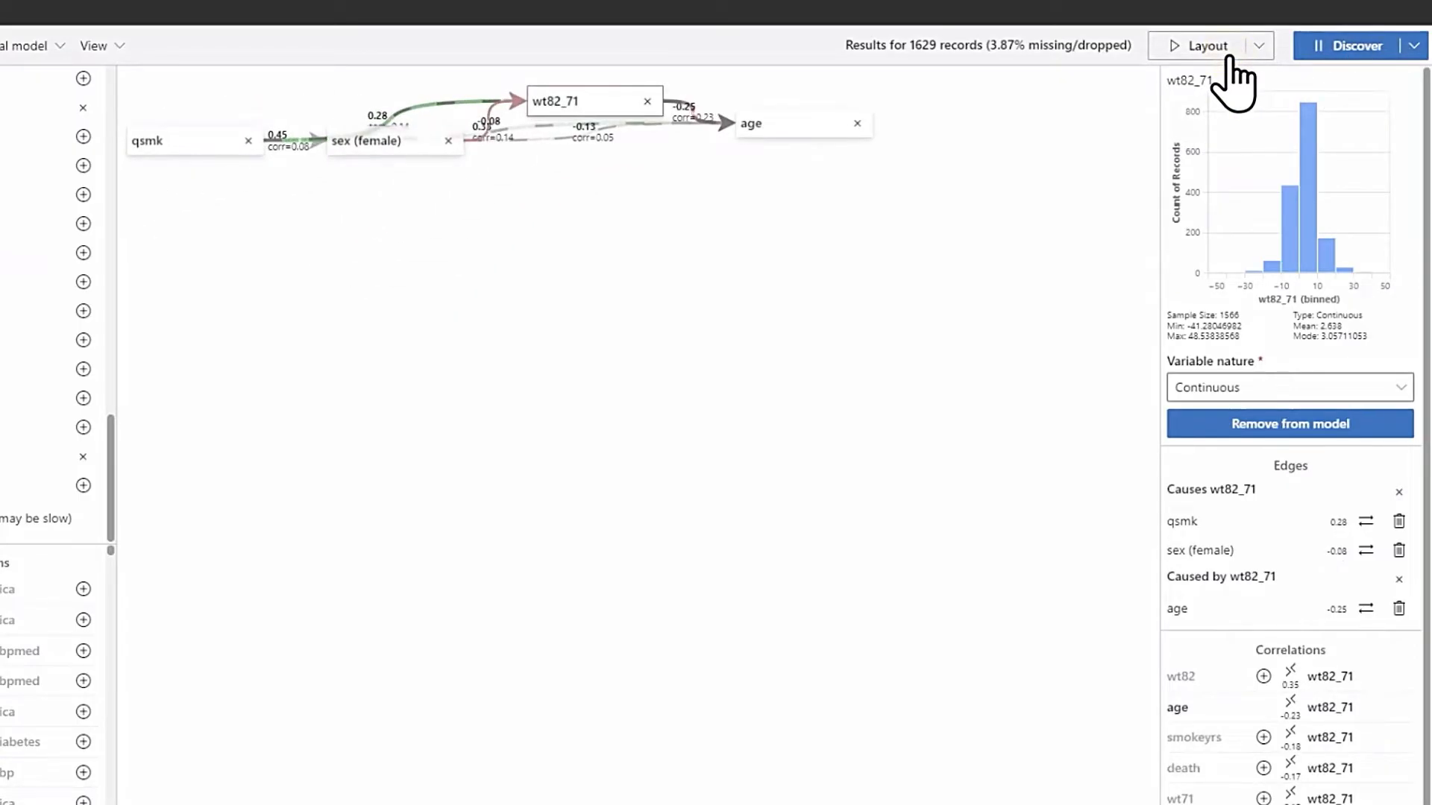
- Disallow all edges listed as causes of age and rerun the causal discovery
click(782, 129)
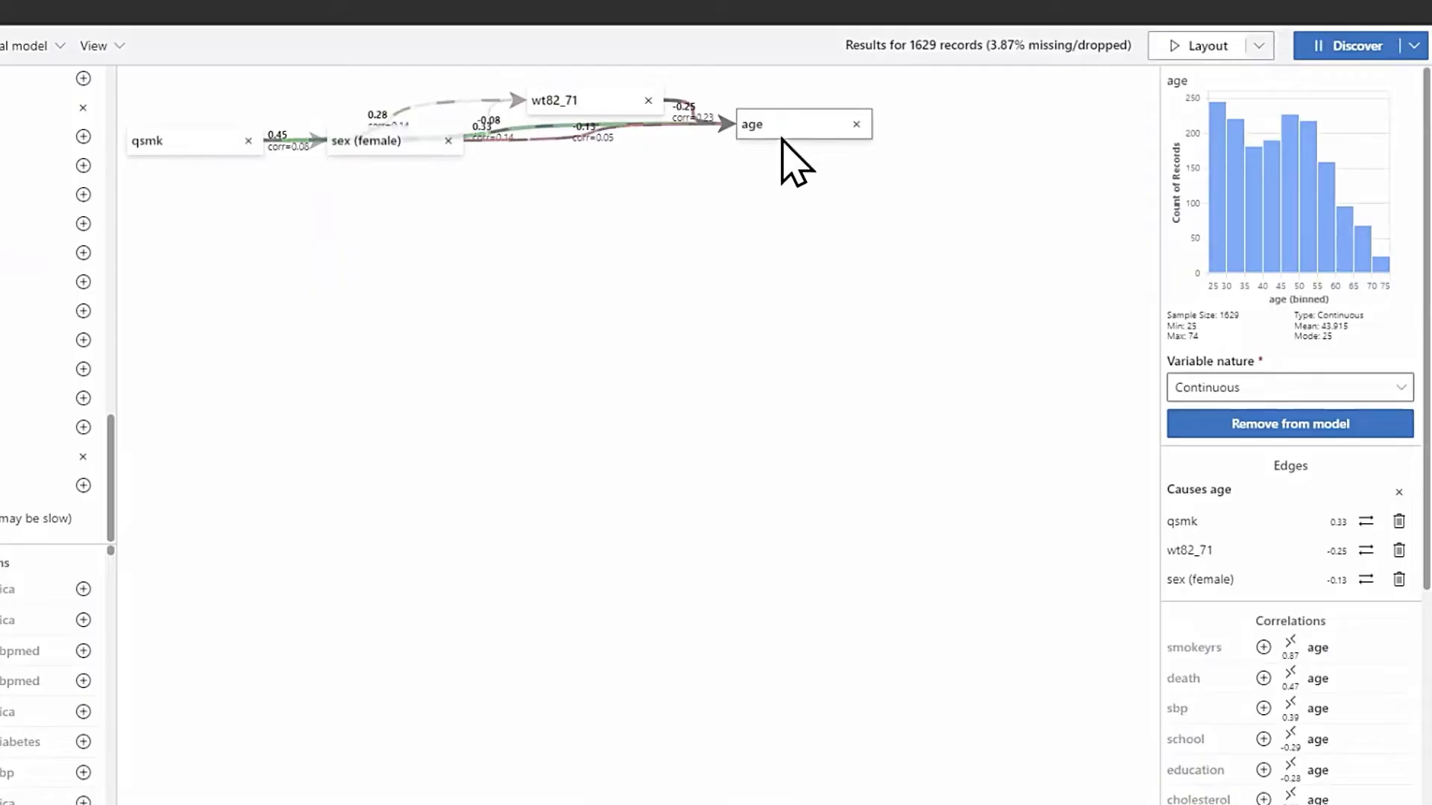
click(1399, 492)
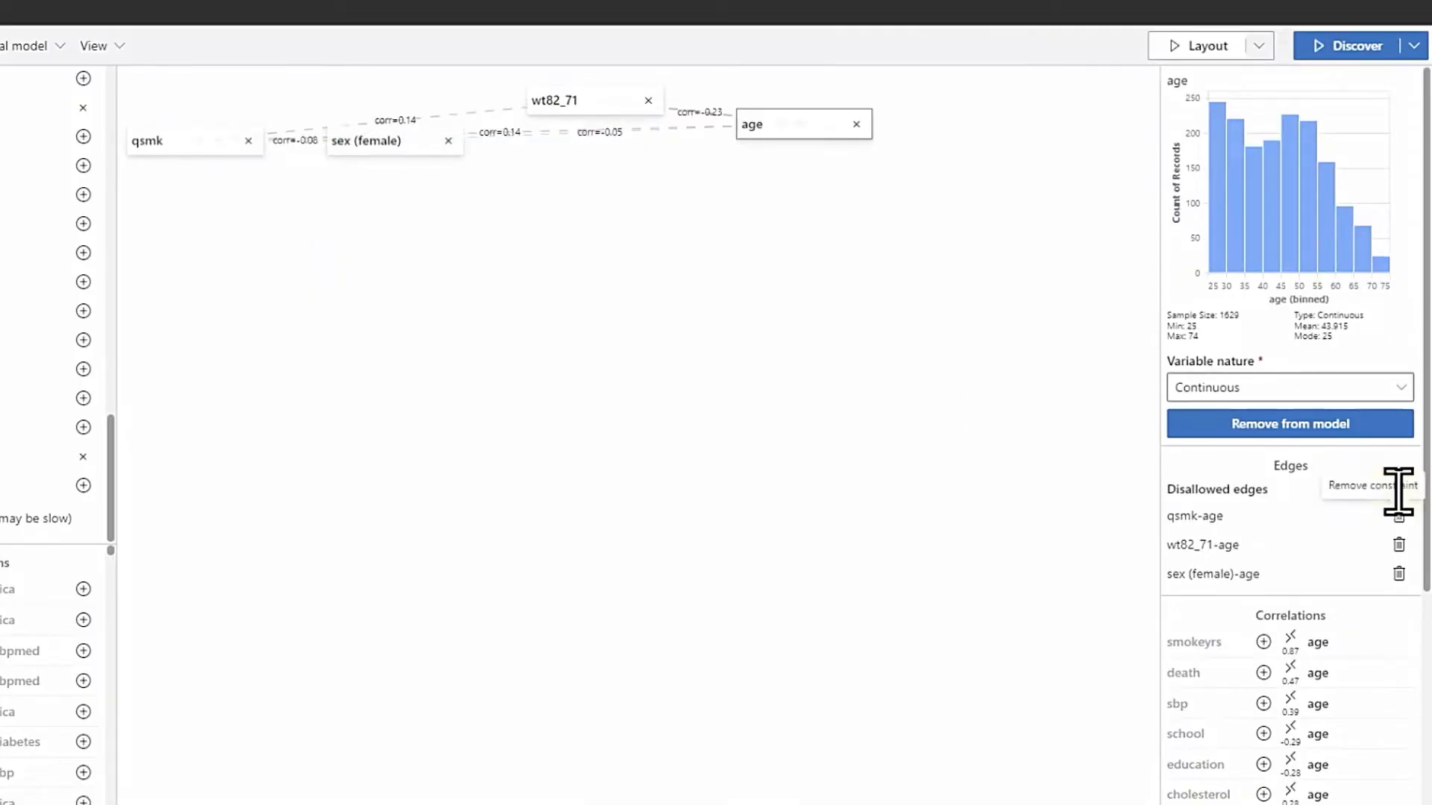
click(1377, 56)
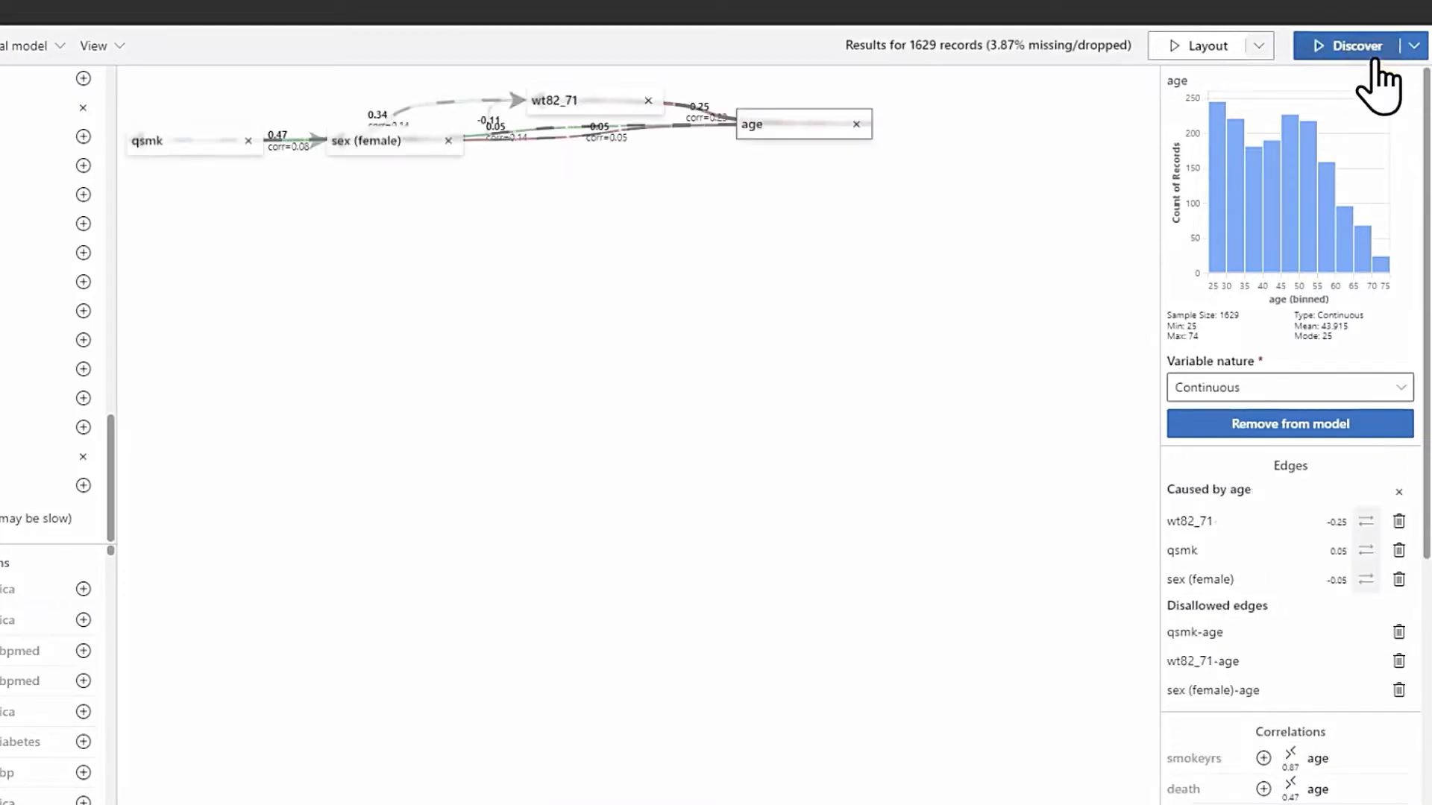
- With the age and sex (female) nodes moved below the others, disallow all causes of sex (female) and rerun the causal discovery
drag(811, 124, 246, 317)
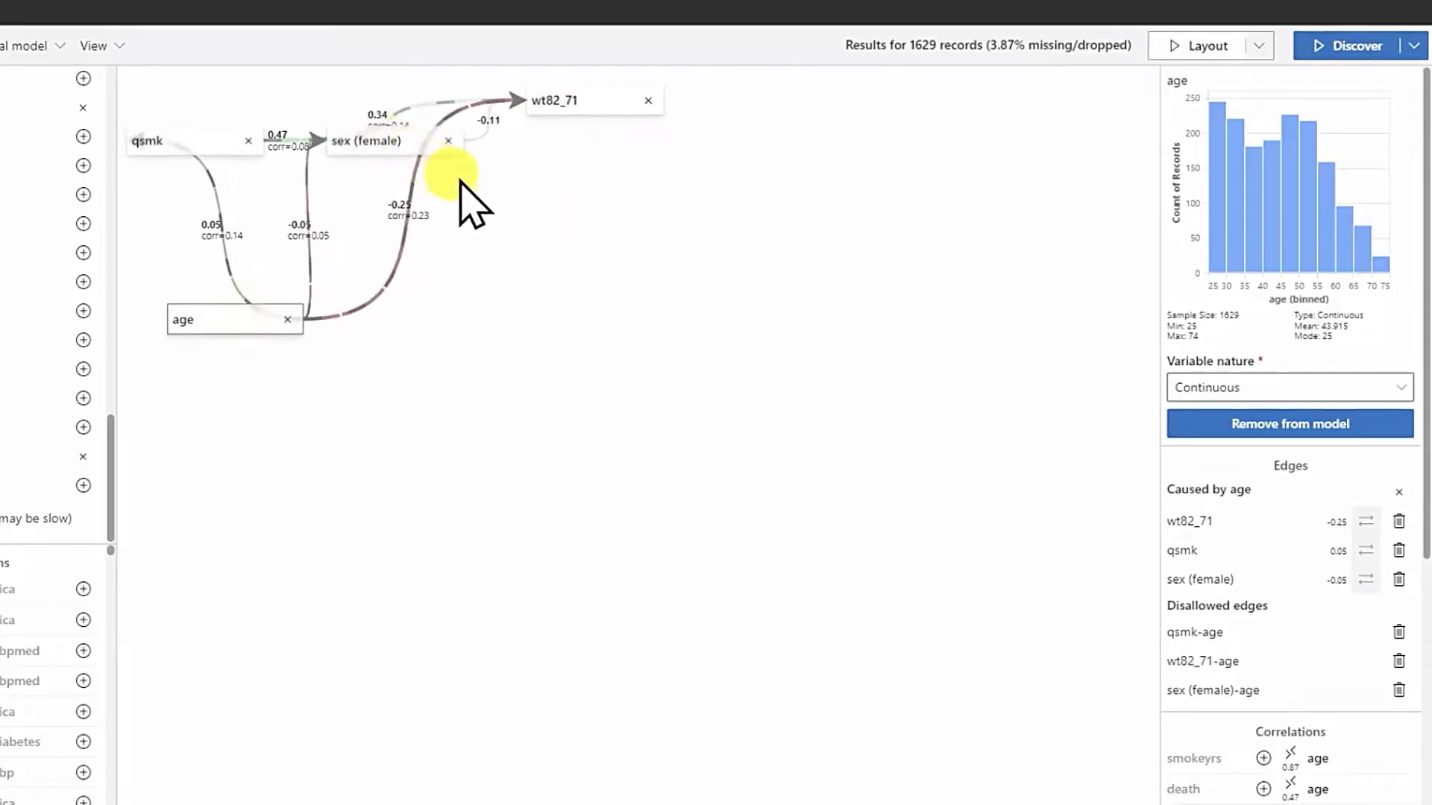
drag(460, 183, 585, 317)
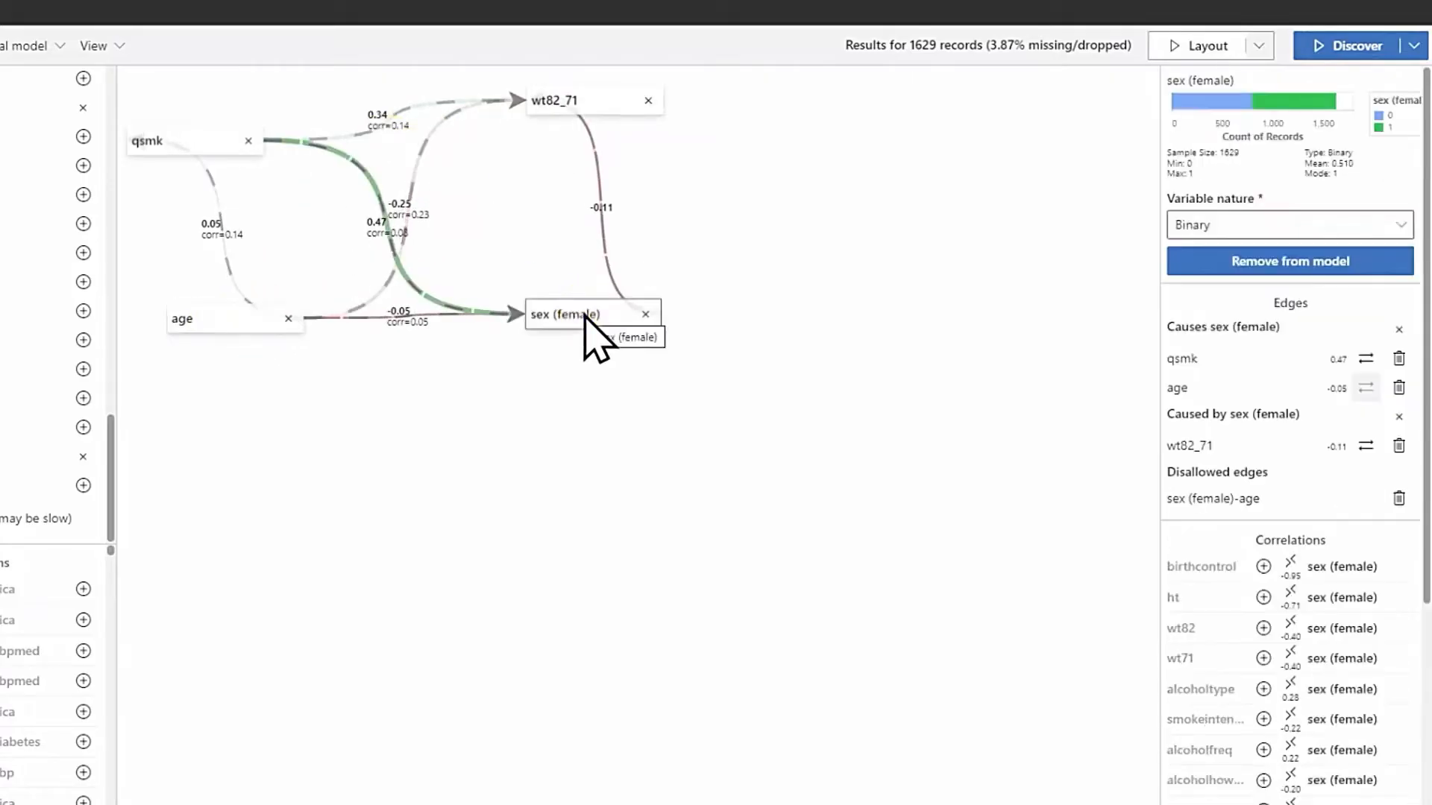
click(1399, 329)
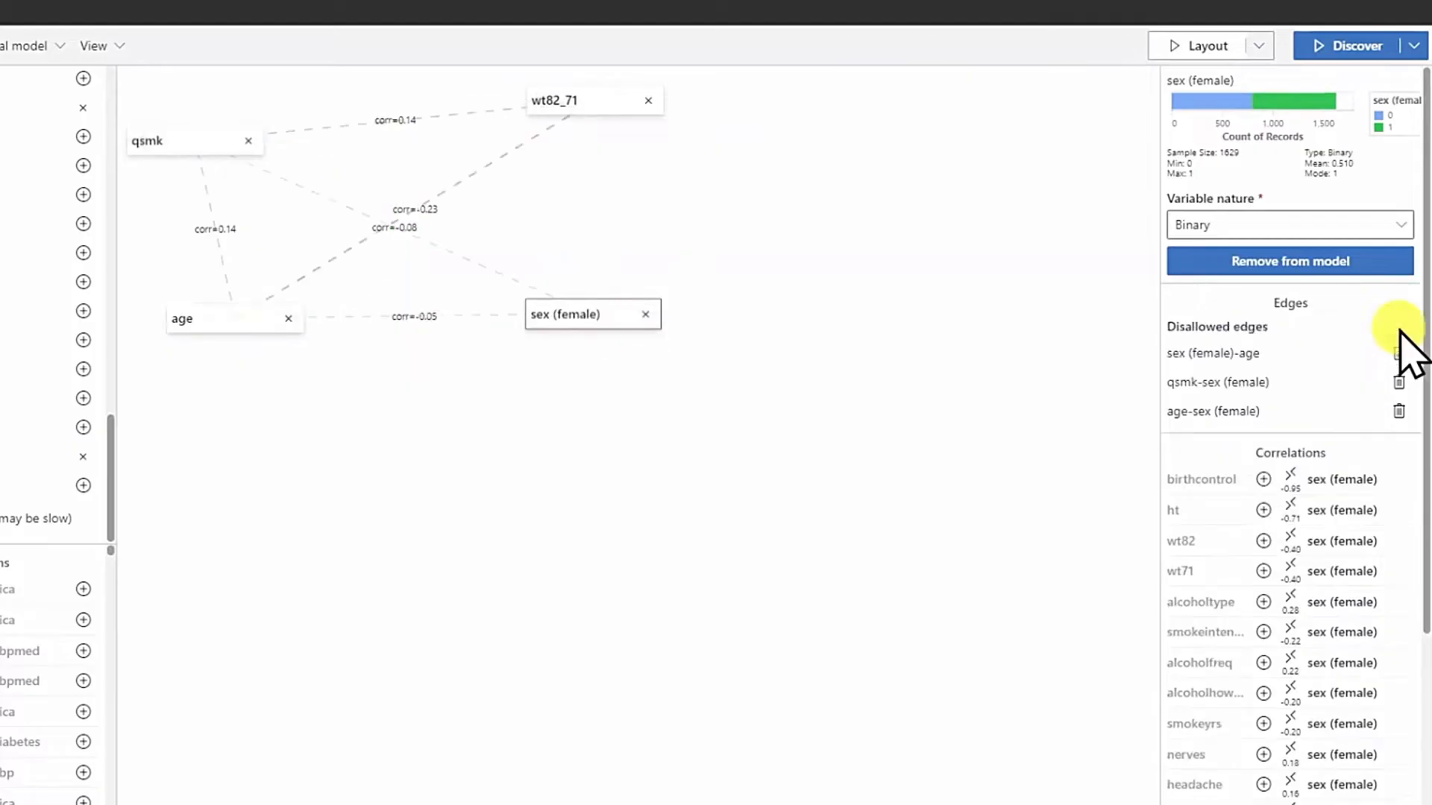
click(1385, 53)
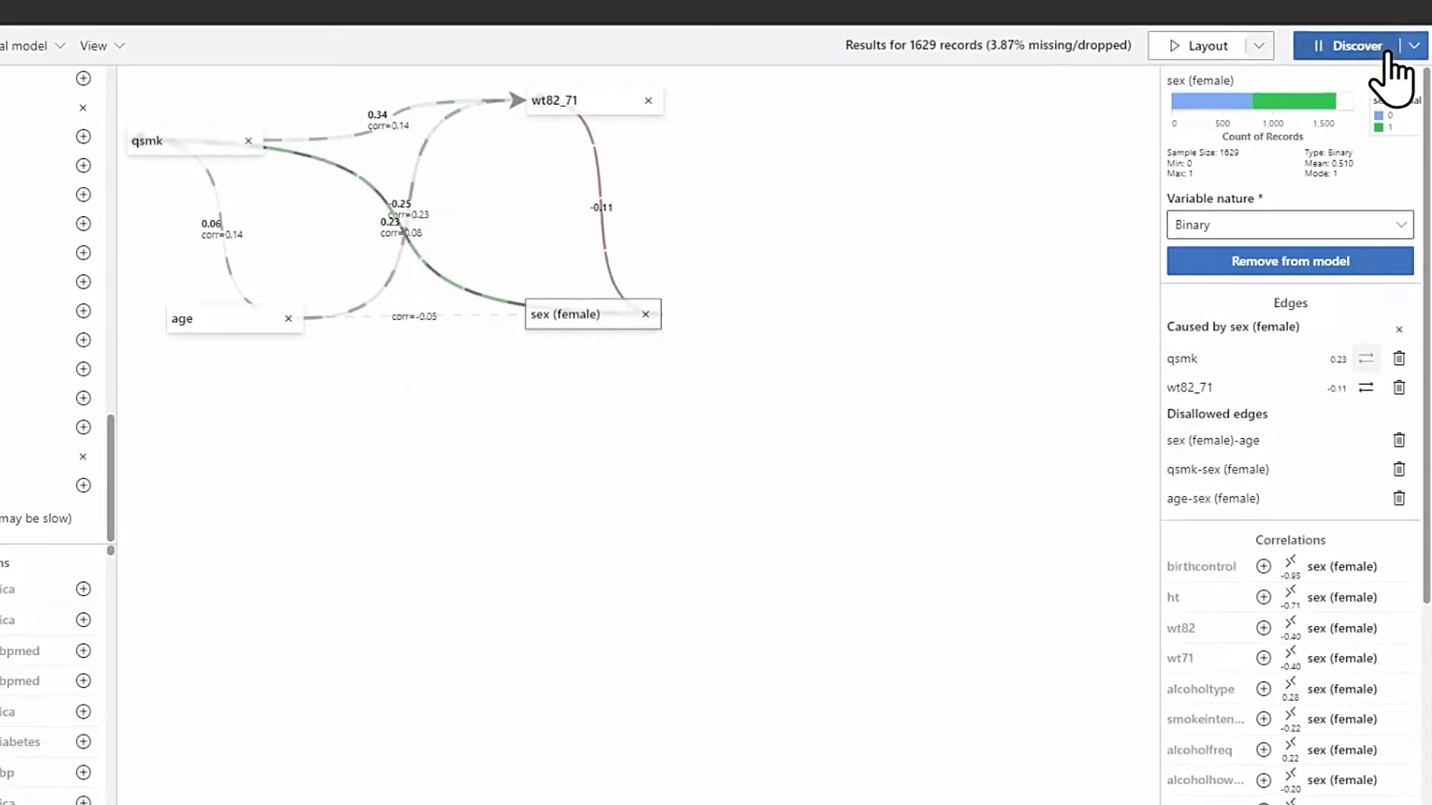
- Lay out the causal graph, move the age and wt82_71 nodes lower, and clear the node selection
click(1234, 49)
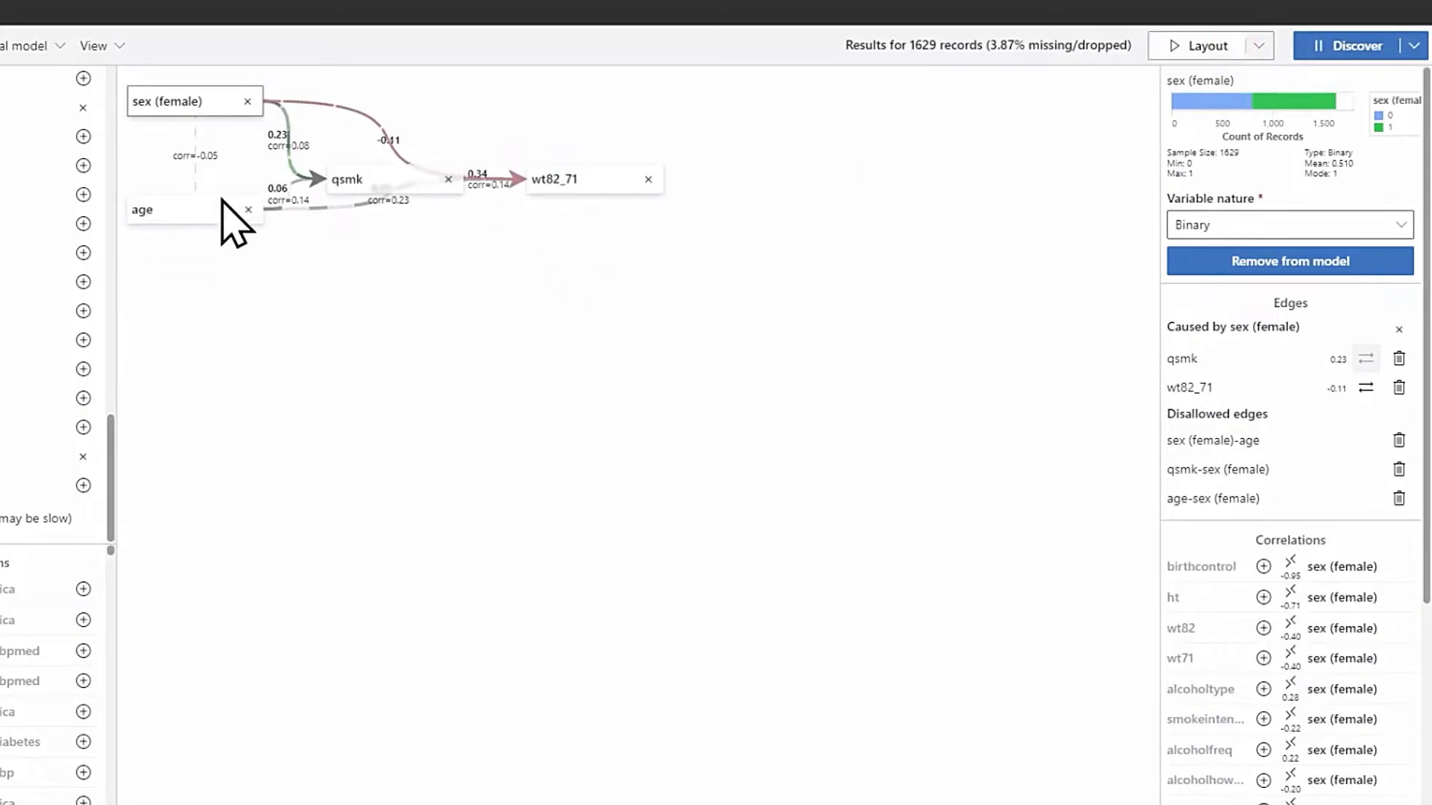
click(196, 270)
drag(198, 274, 195, 328)
drag(574, 186, 619, 308)
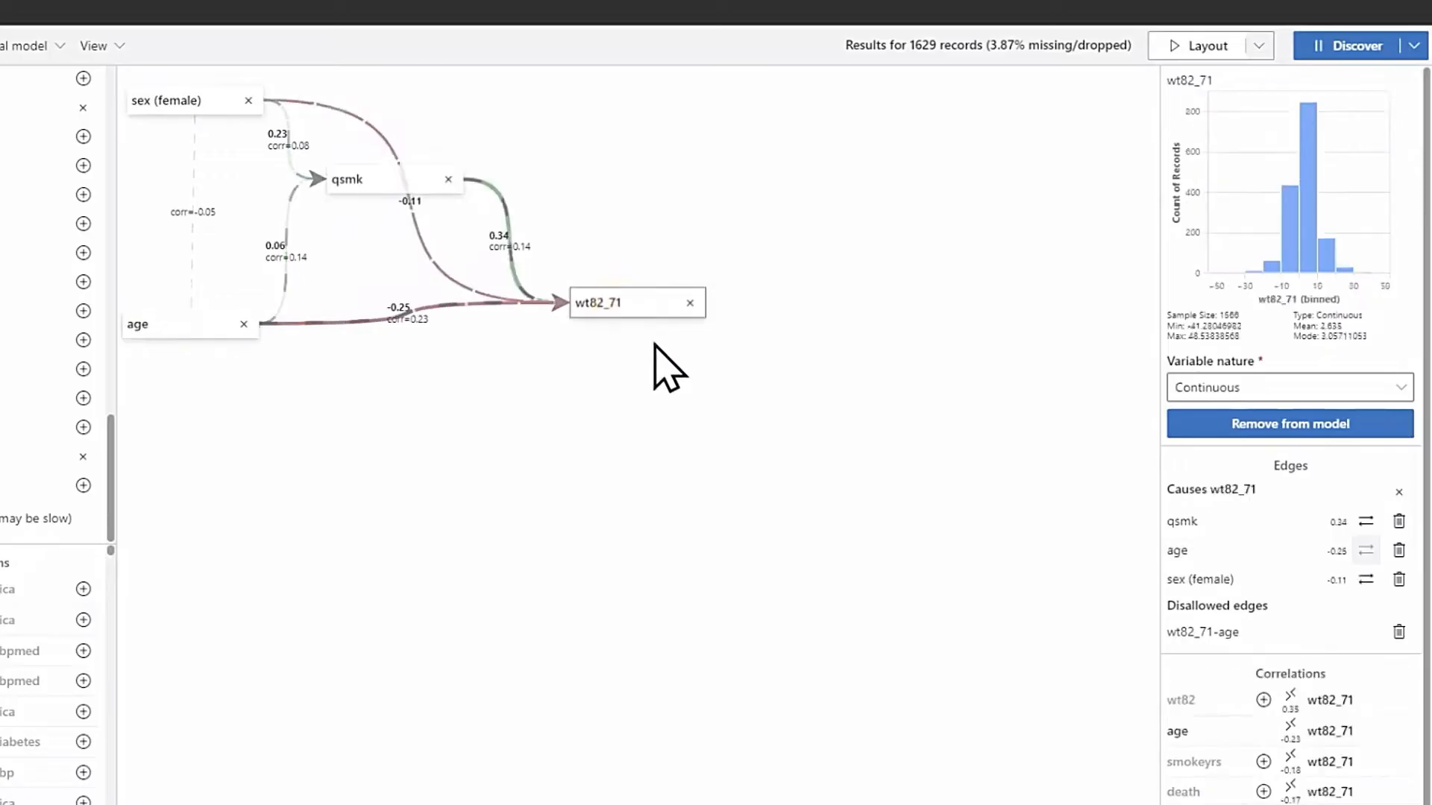
click(704, 425)
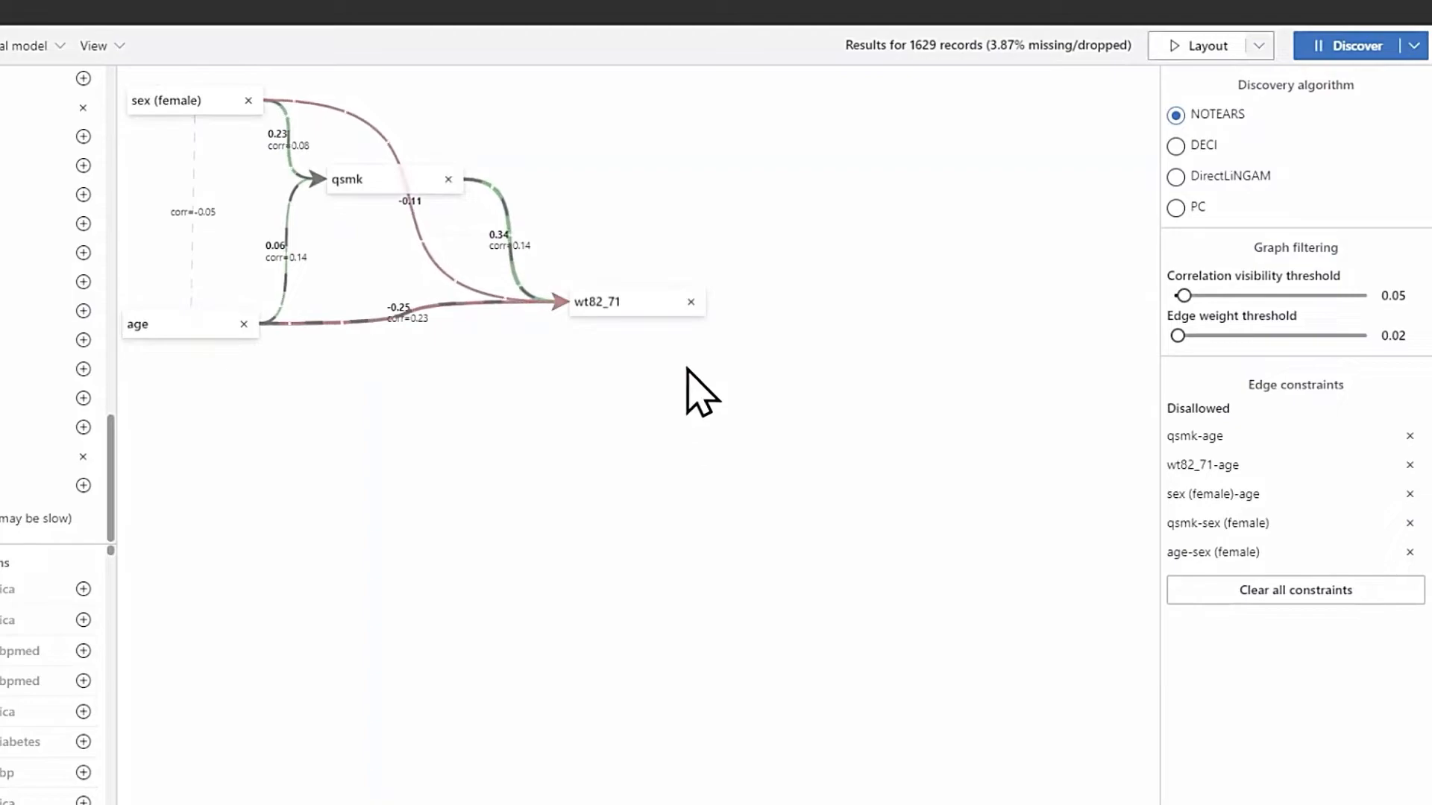
- Add smokeyrs and wt71 to the model from the correlations of wt82_71 and rerun the causal discovery
click(654, 305)
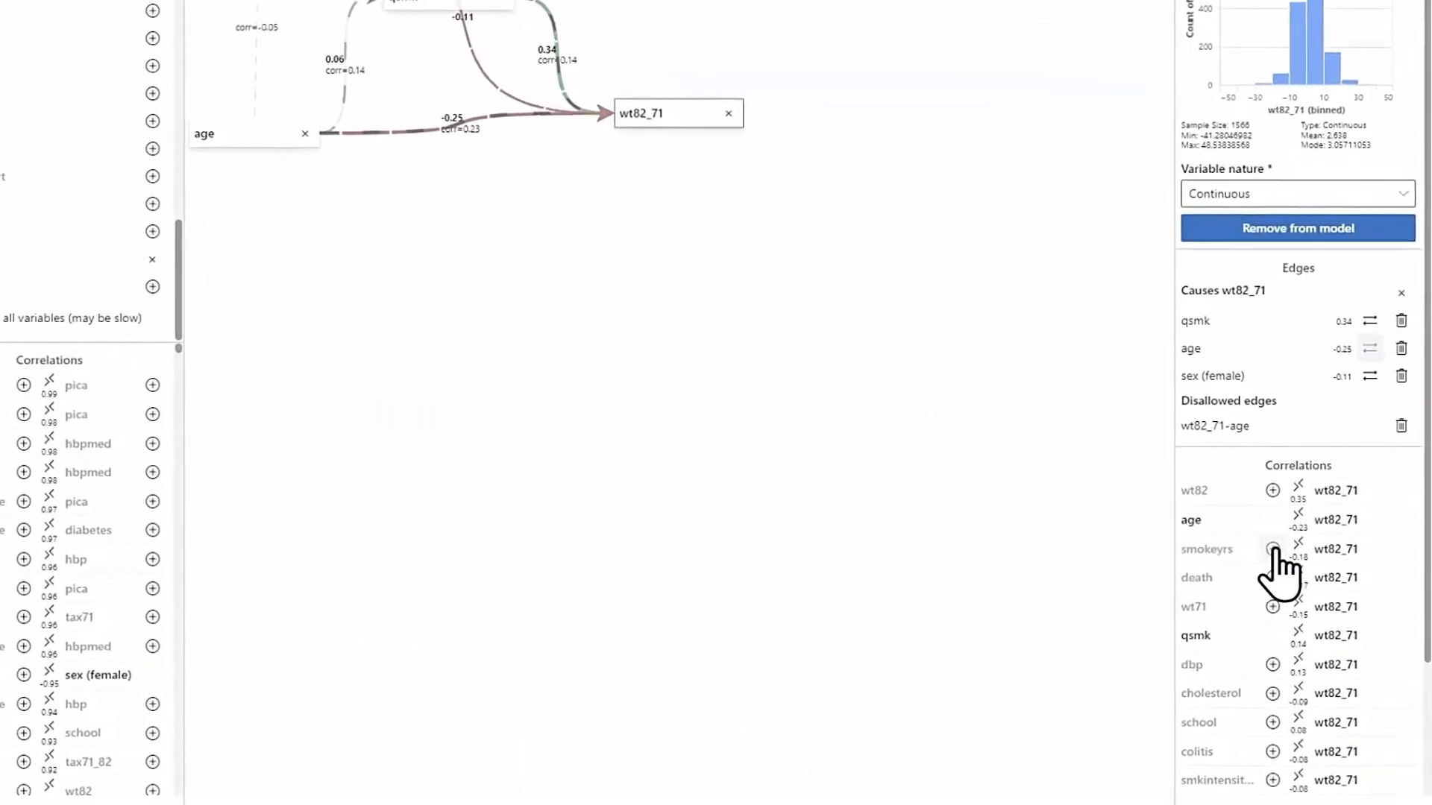
click(1268, 541)
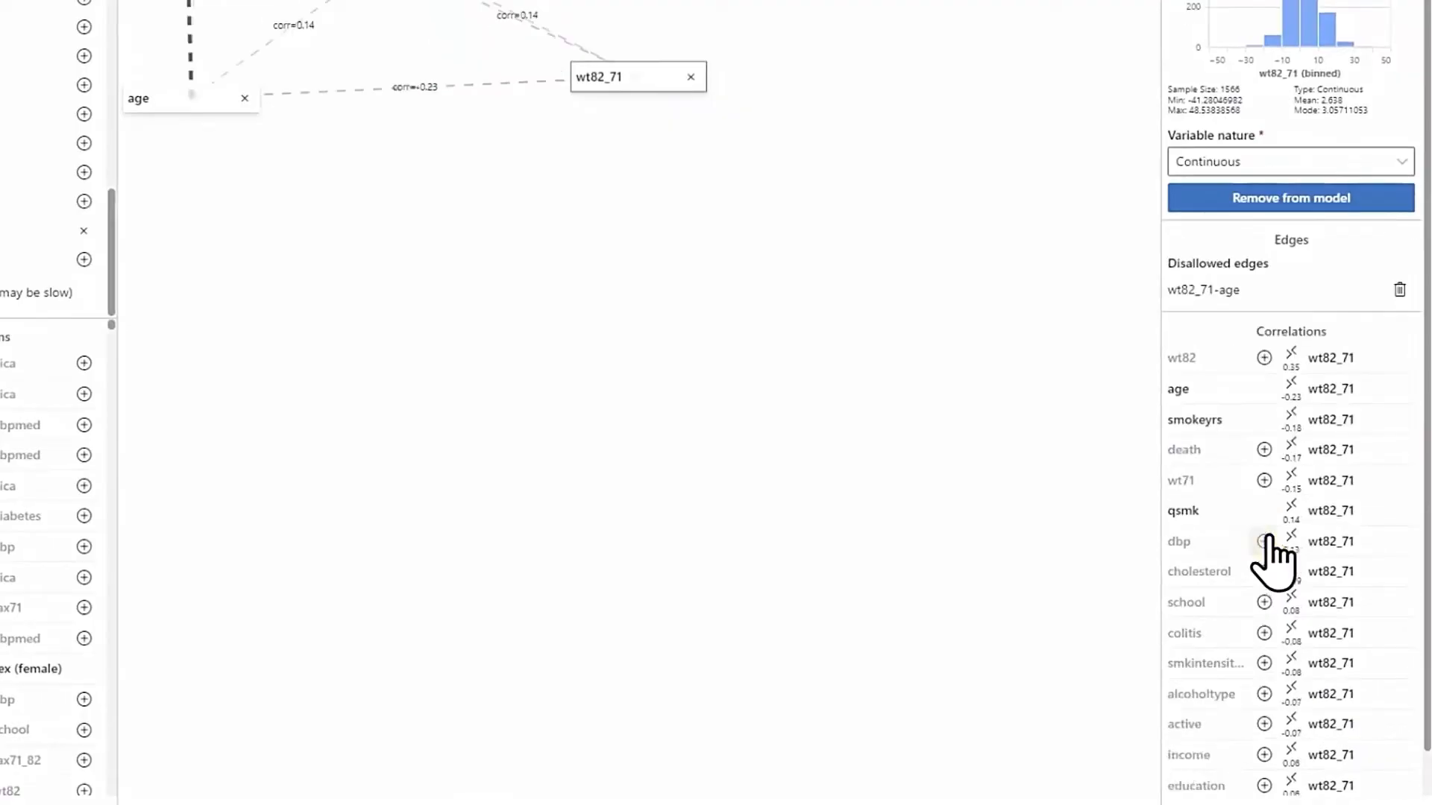
click(1264, 480)
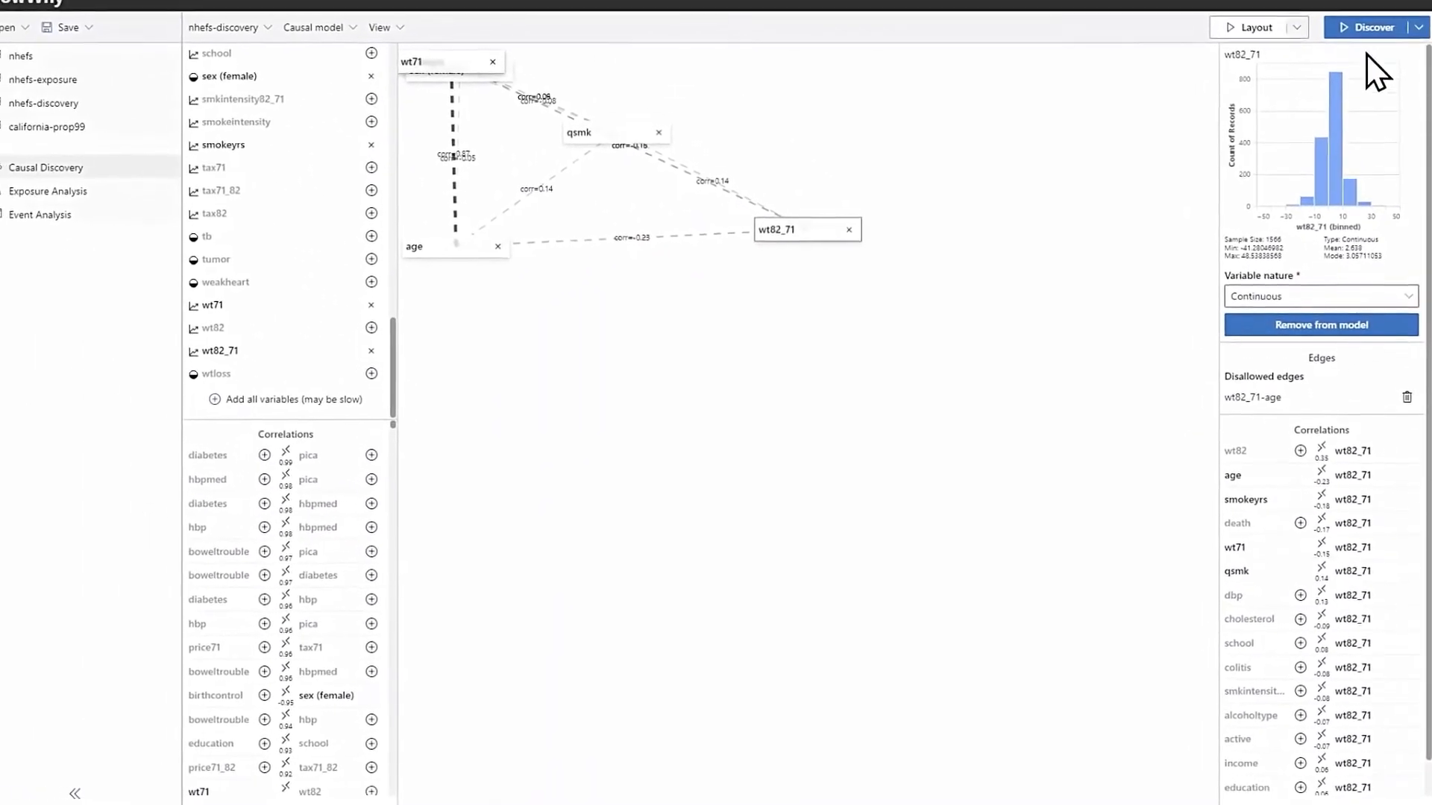
click(1376, 41)
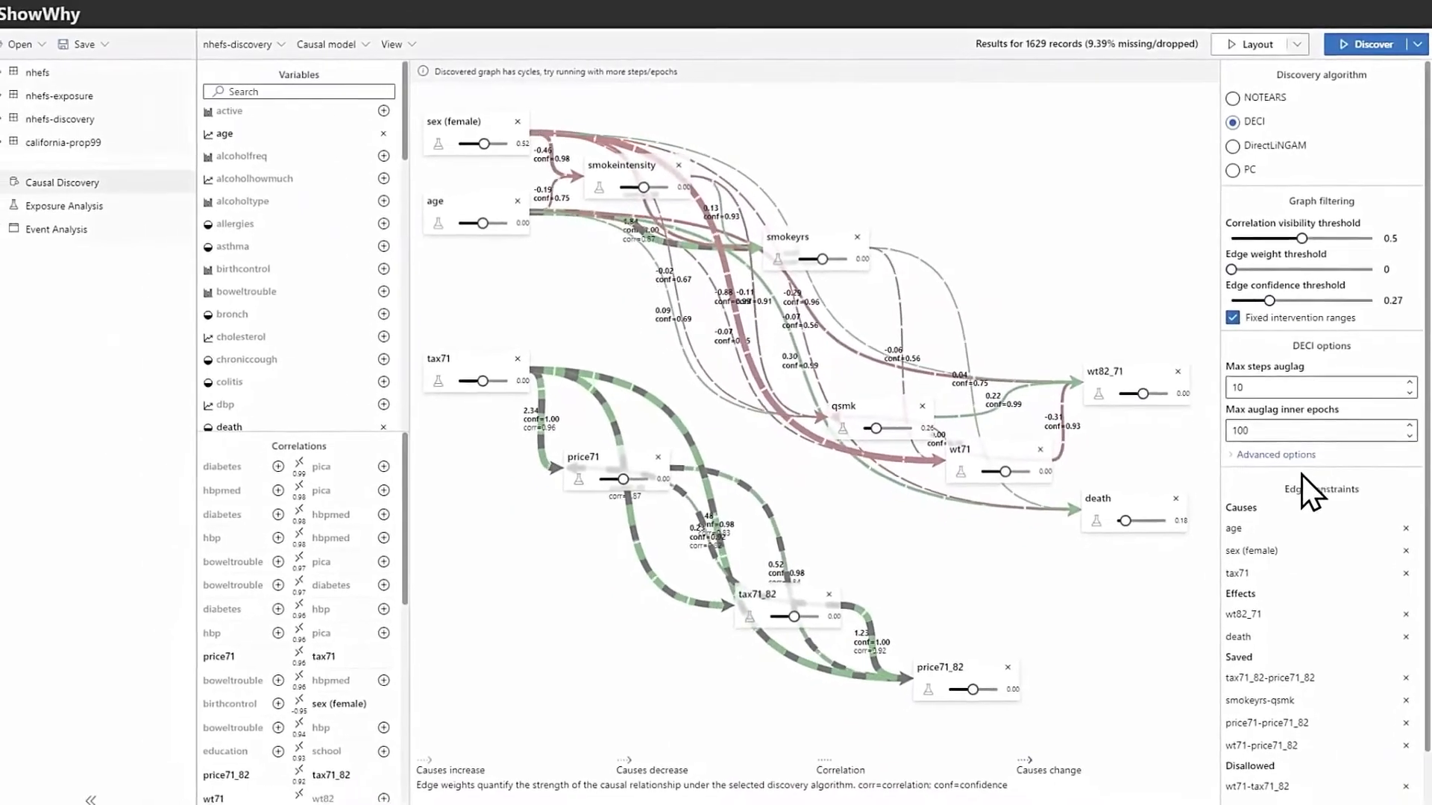
- Expand the advanced DECI options and set the intervention on qsmk to 1.00, then lower it
click(1283, 451)
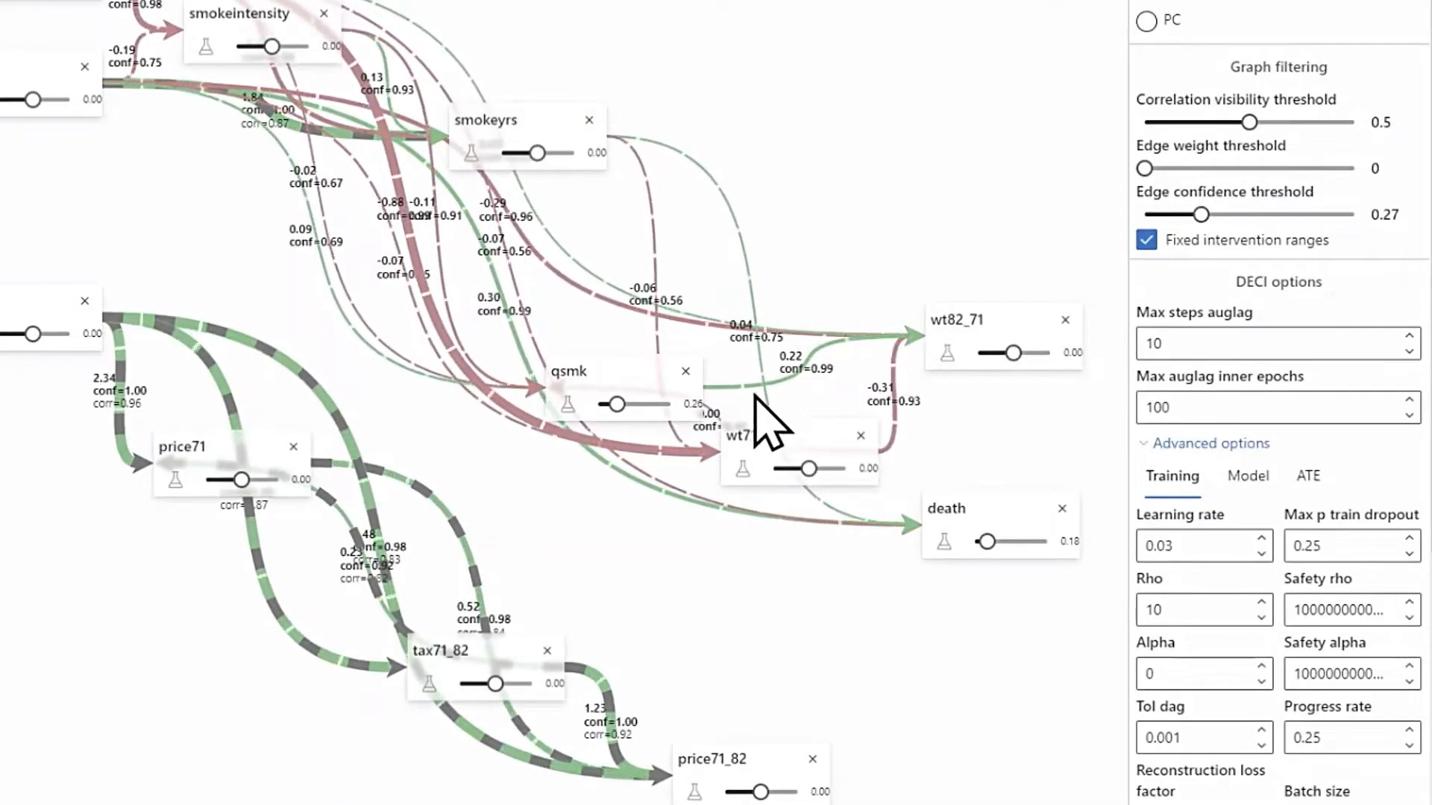
click(618, 405)
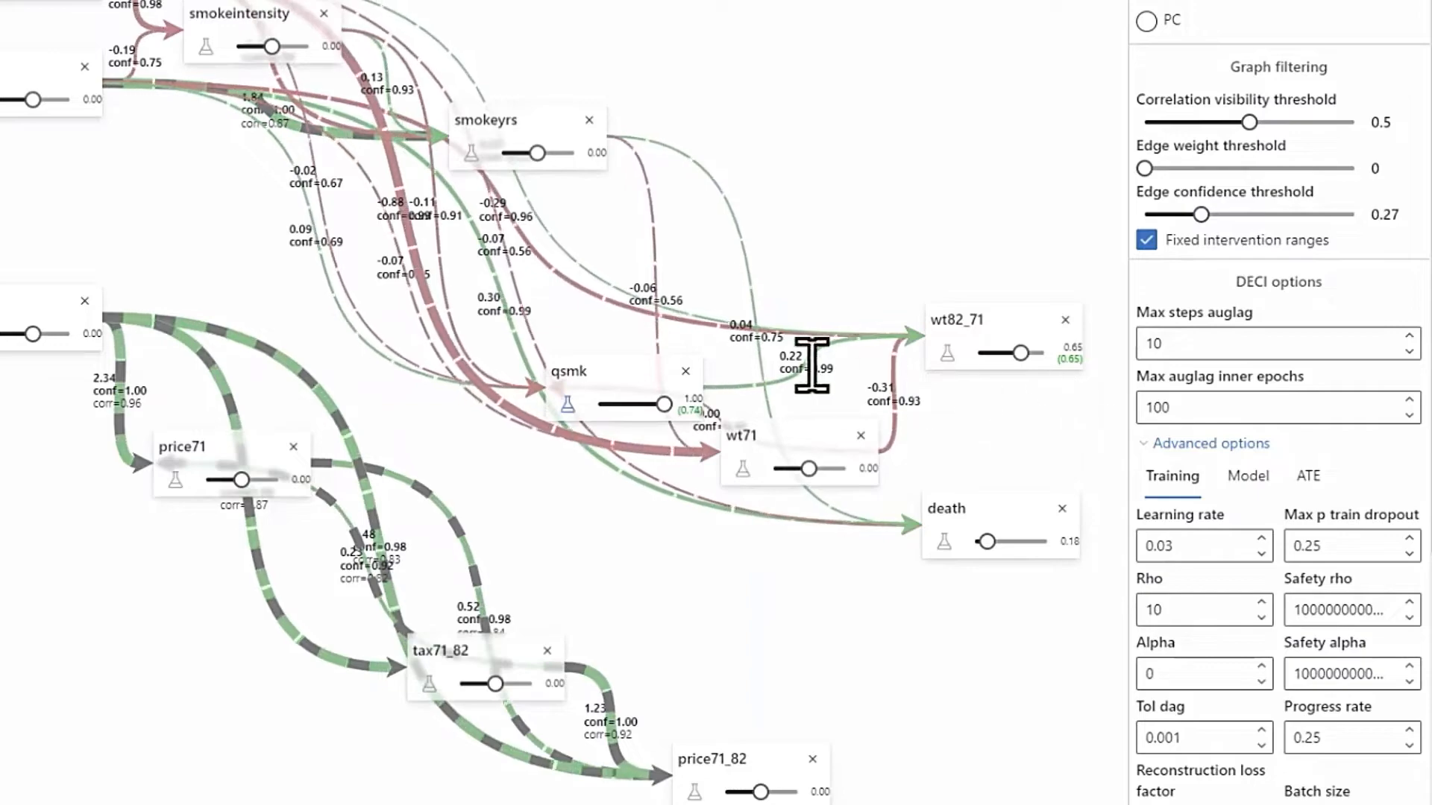
drag(664, 405, 602, 414)
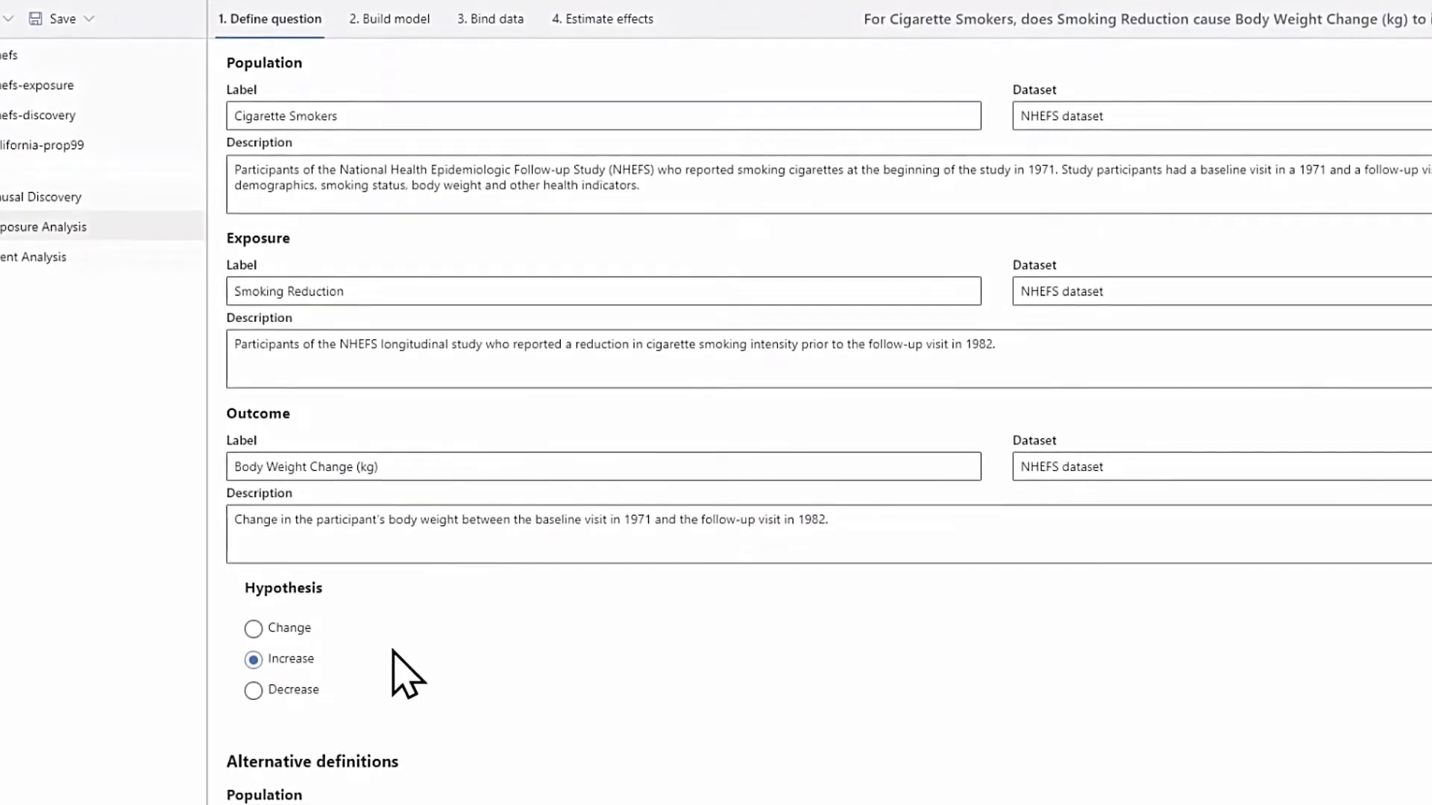
- Review the exposure analysis question definition, then the domain model's relevant variables and variable relationships
scroll(382, 658, down, 6)
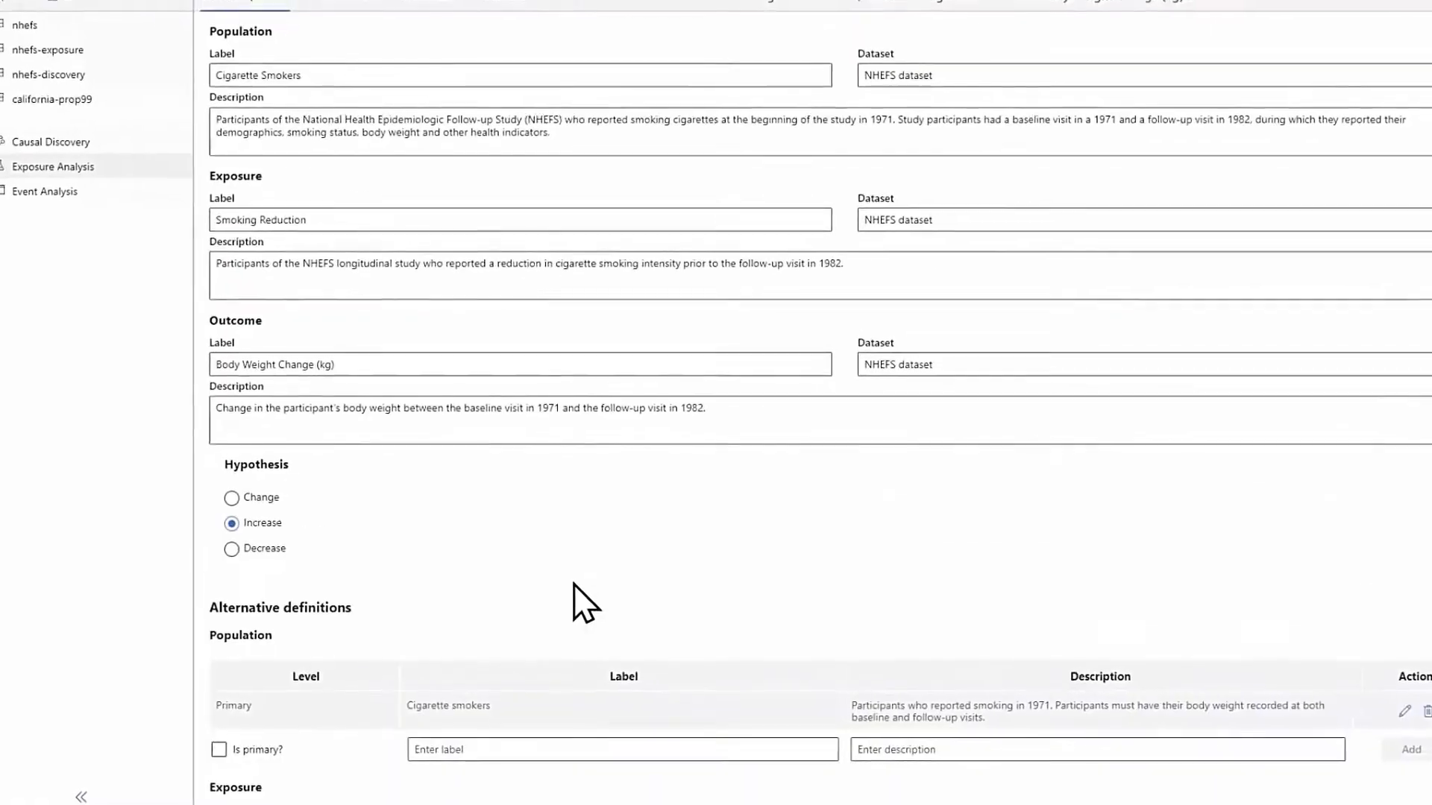
click(347, 46)
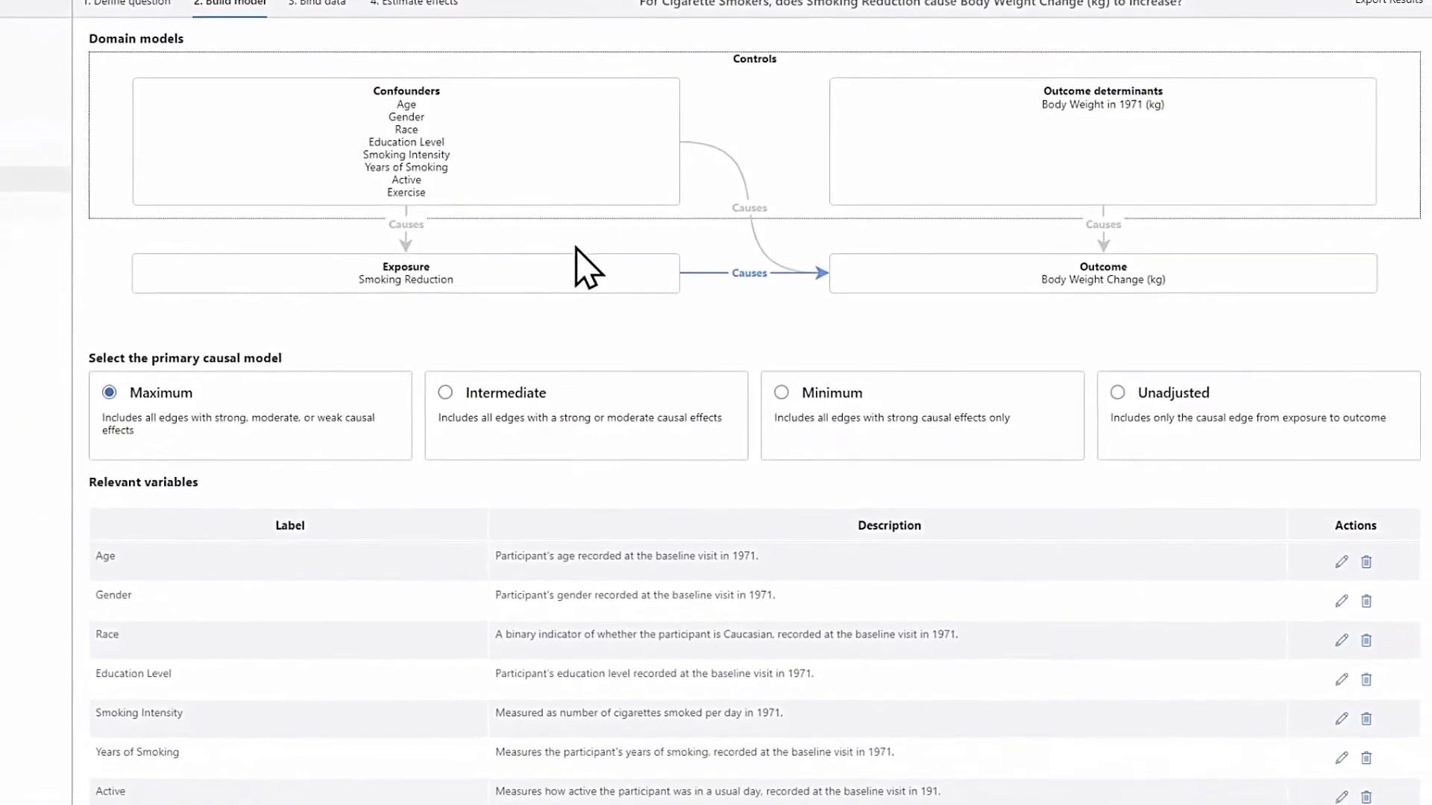
scroll(403, 536, down, 8)
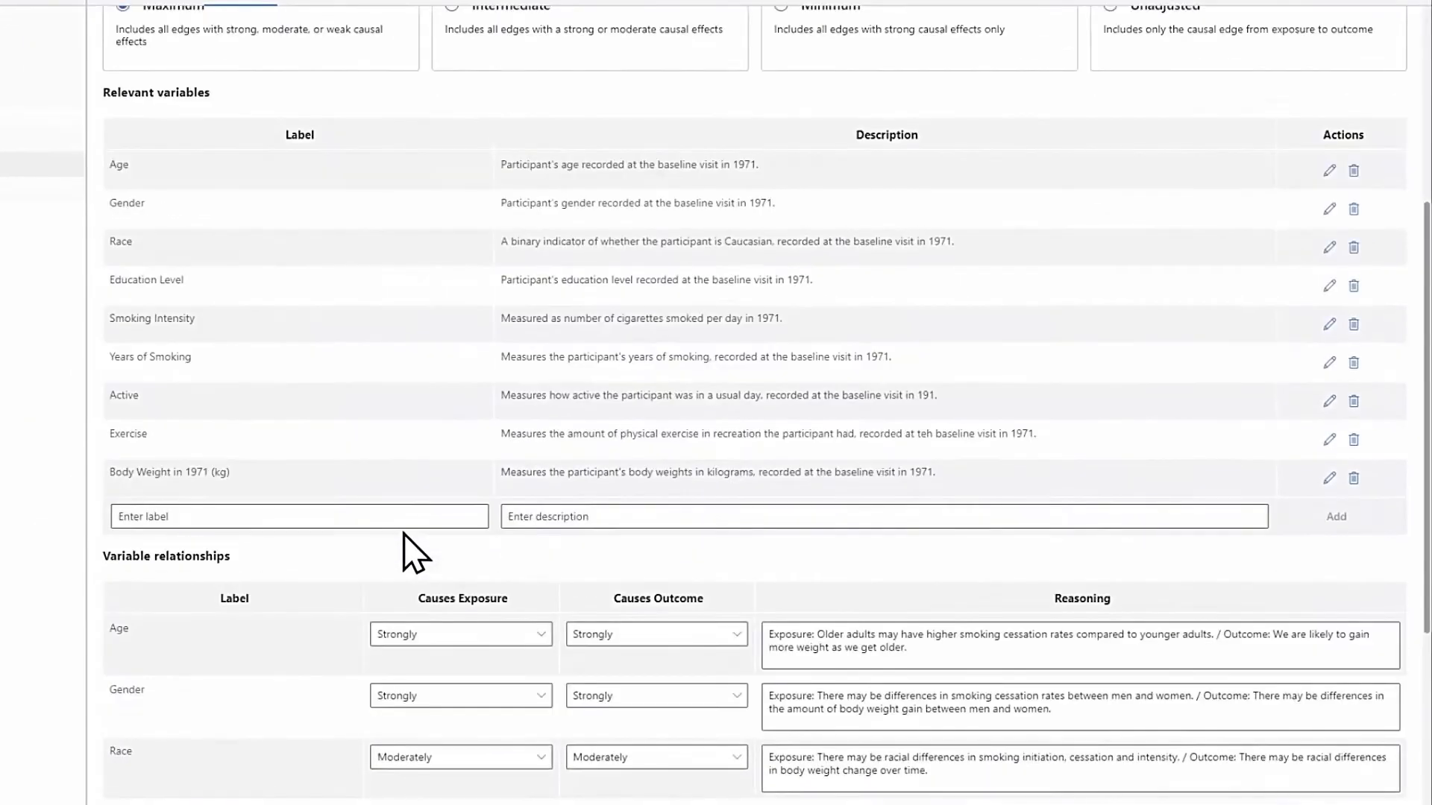
scroll(403, 534, down, 2)
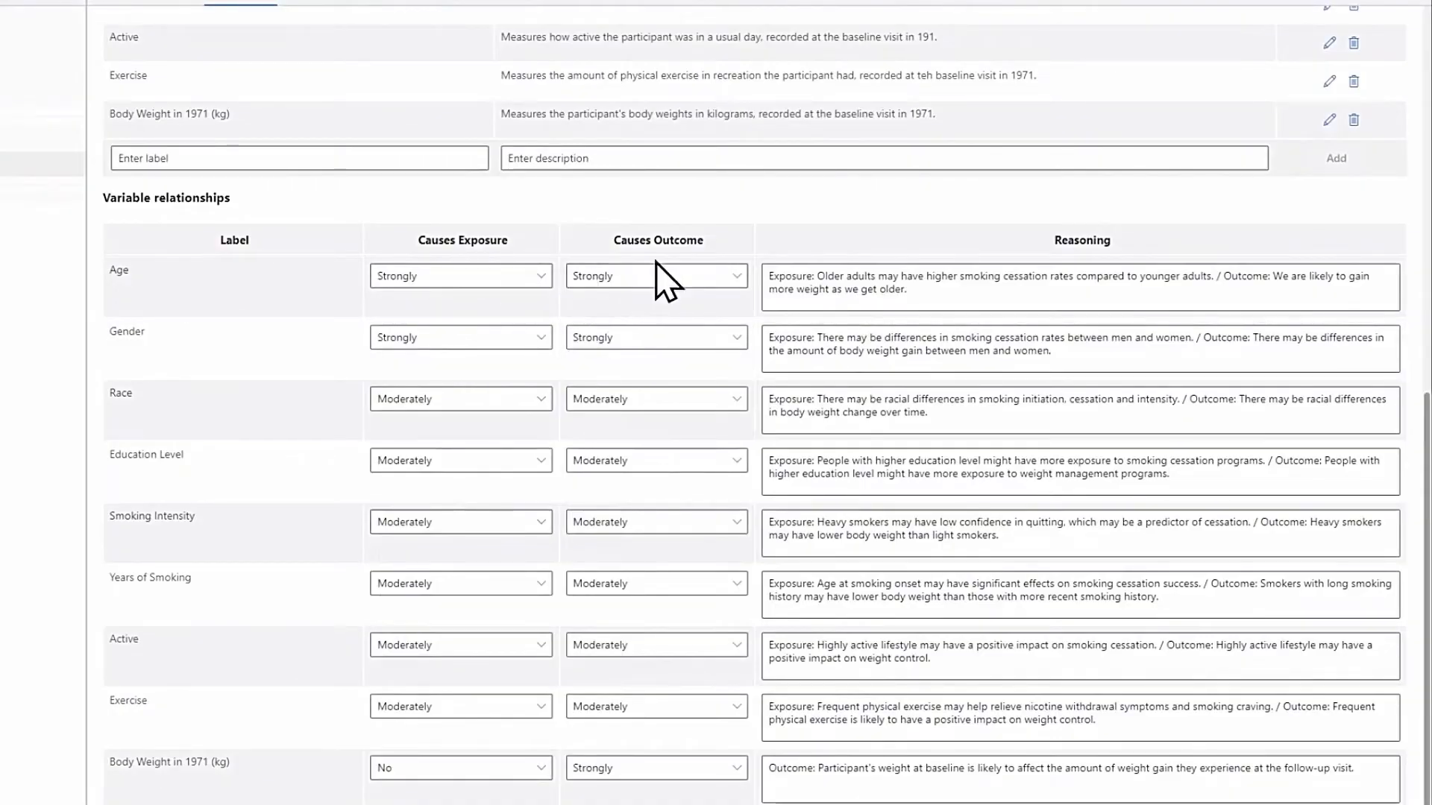
- Switch the primary causal model to Minimum to compare its controls, then set it back to Maximum
scroll(655, 263, up, 8)
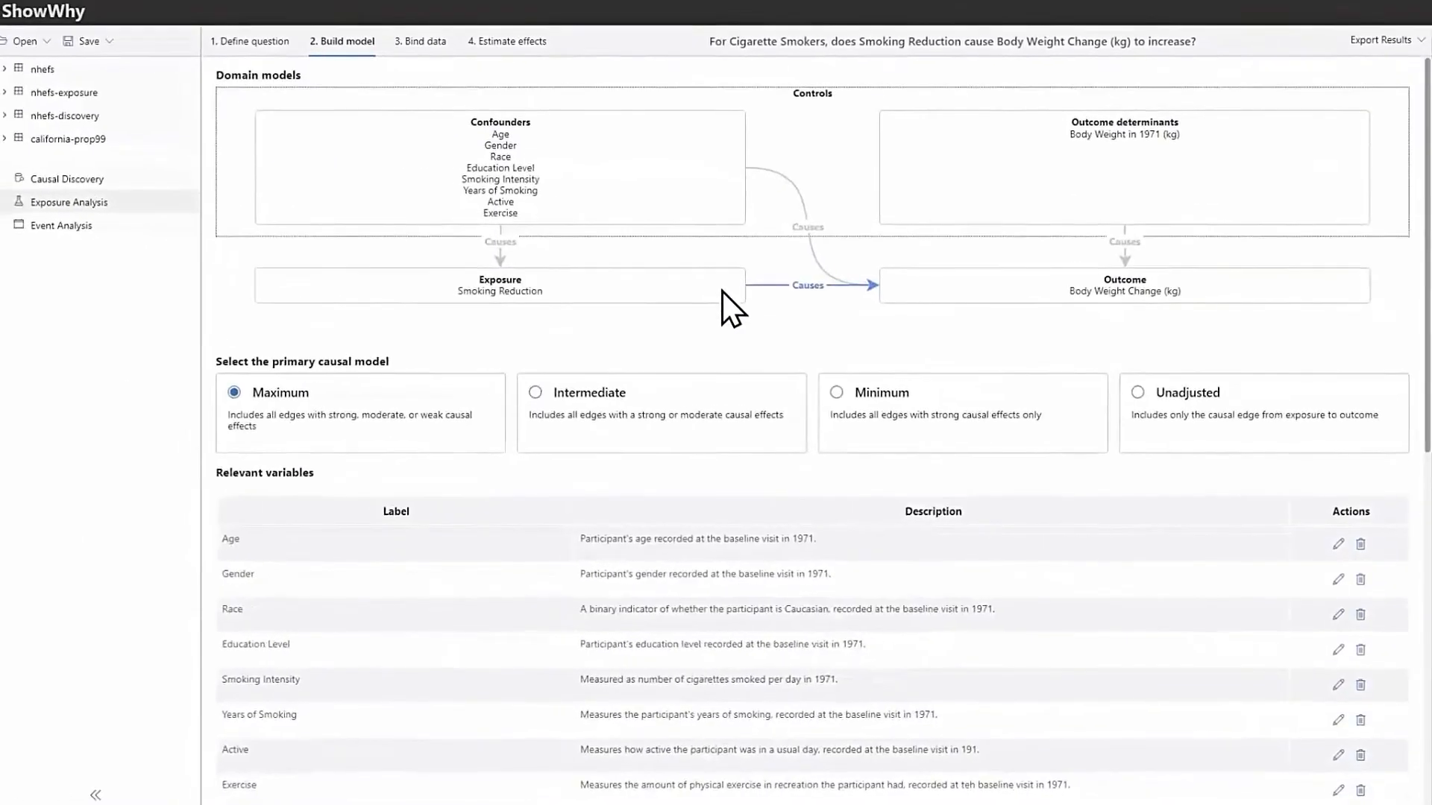
click(841, 399)
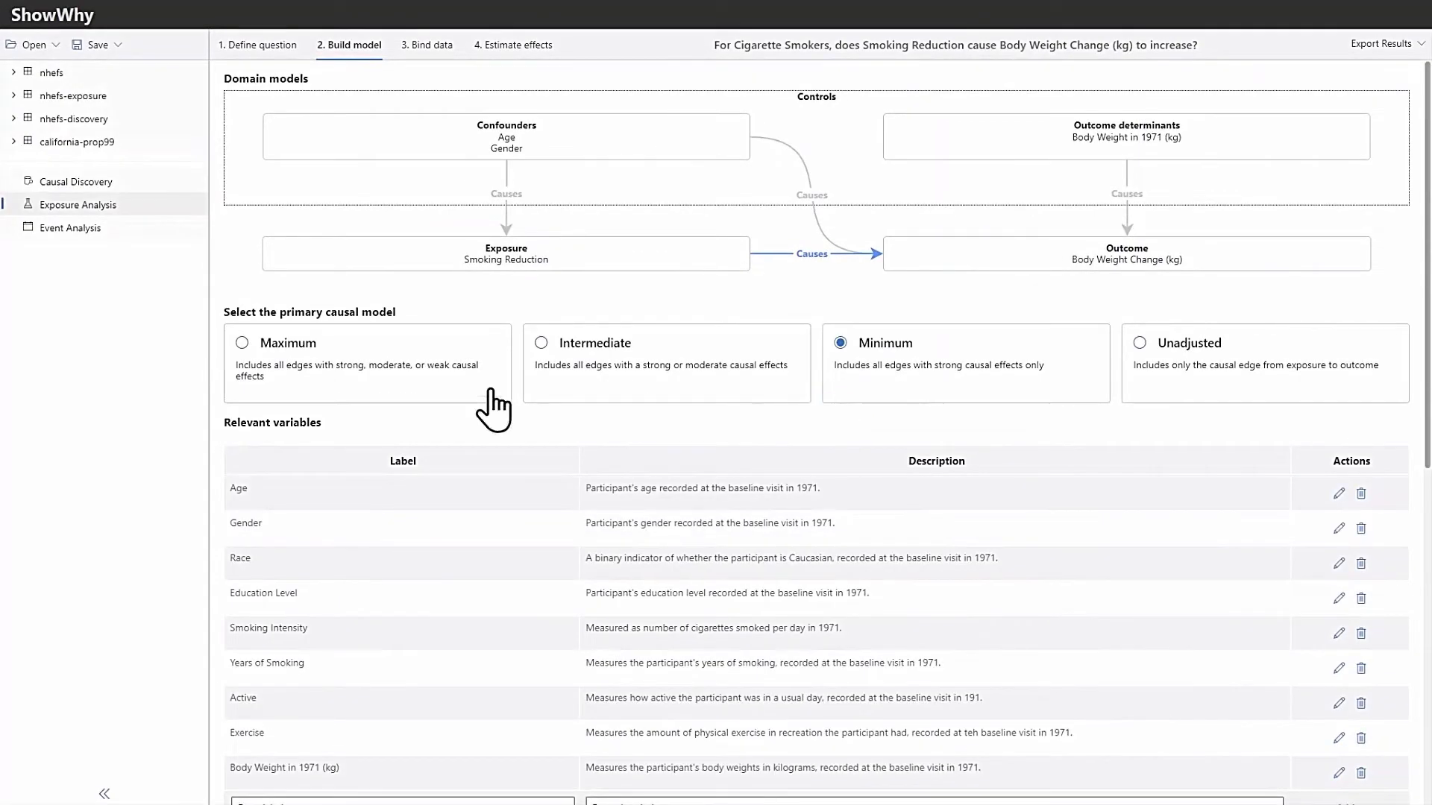
click(241, 343)
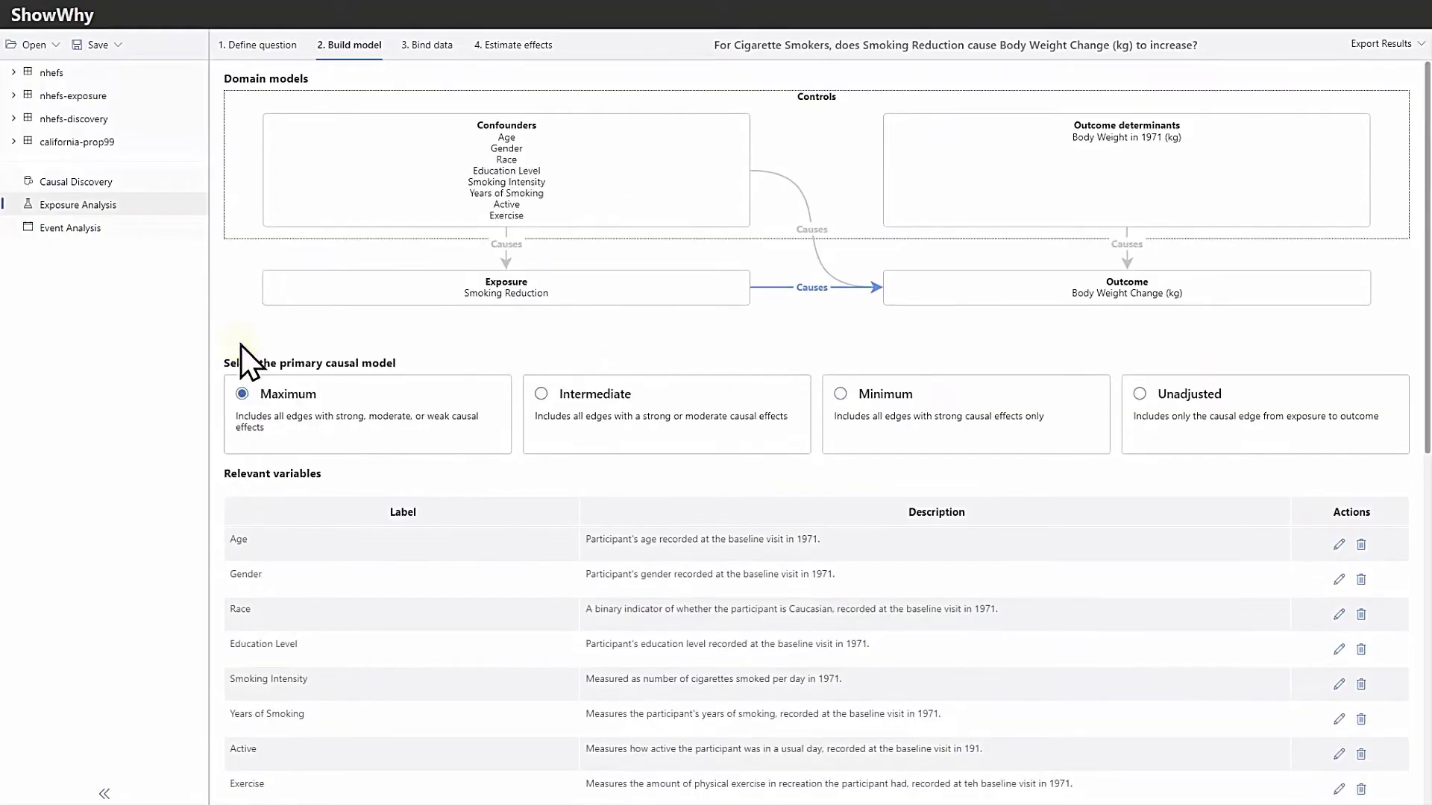
- Check the data bindings of the nhefs-exposure table and its list of assigned variables
click(415, 48)
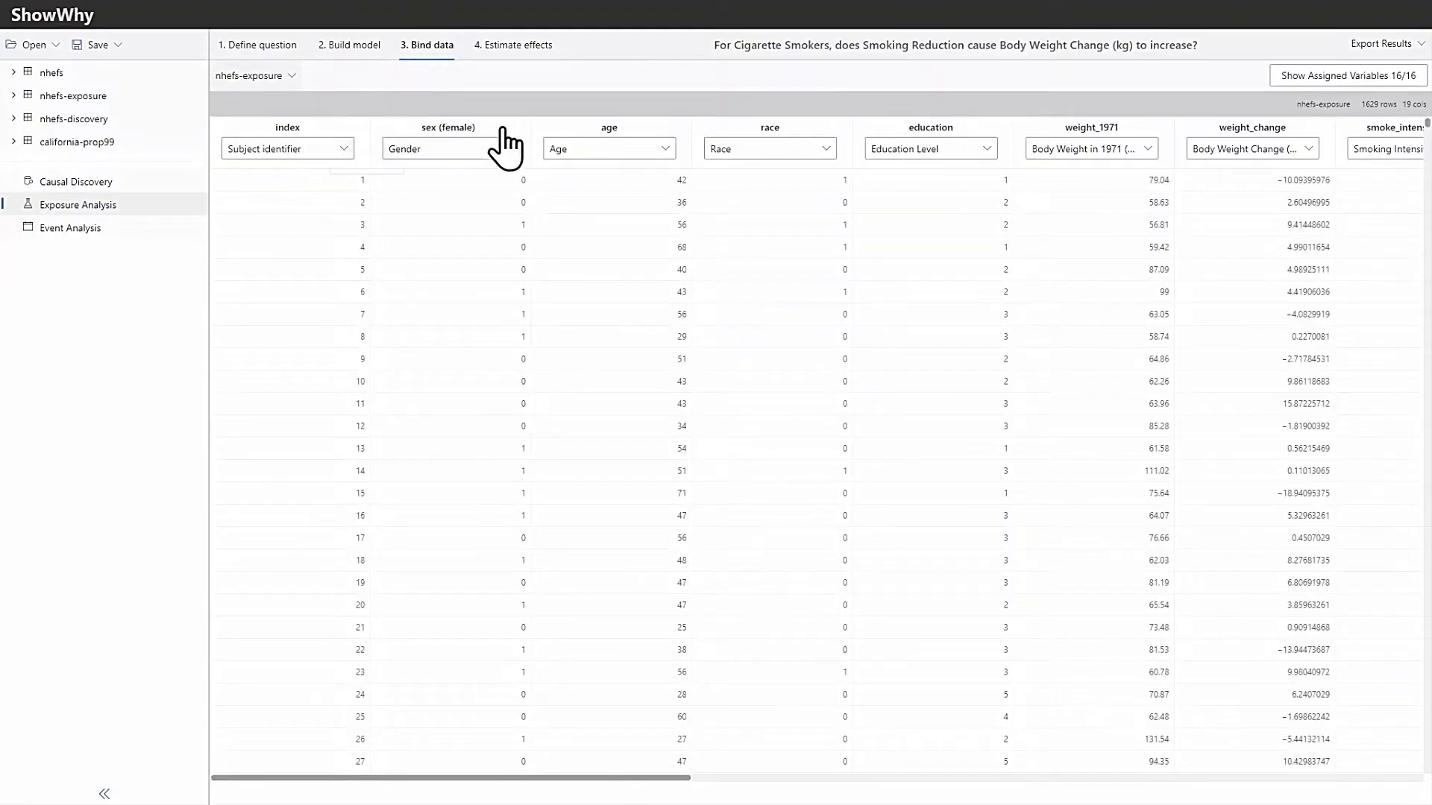
click(1312, 80)
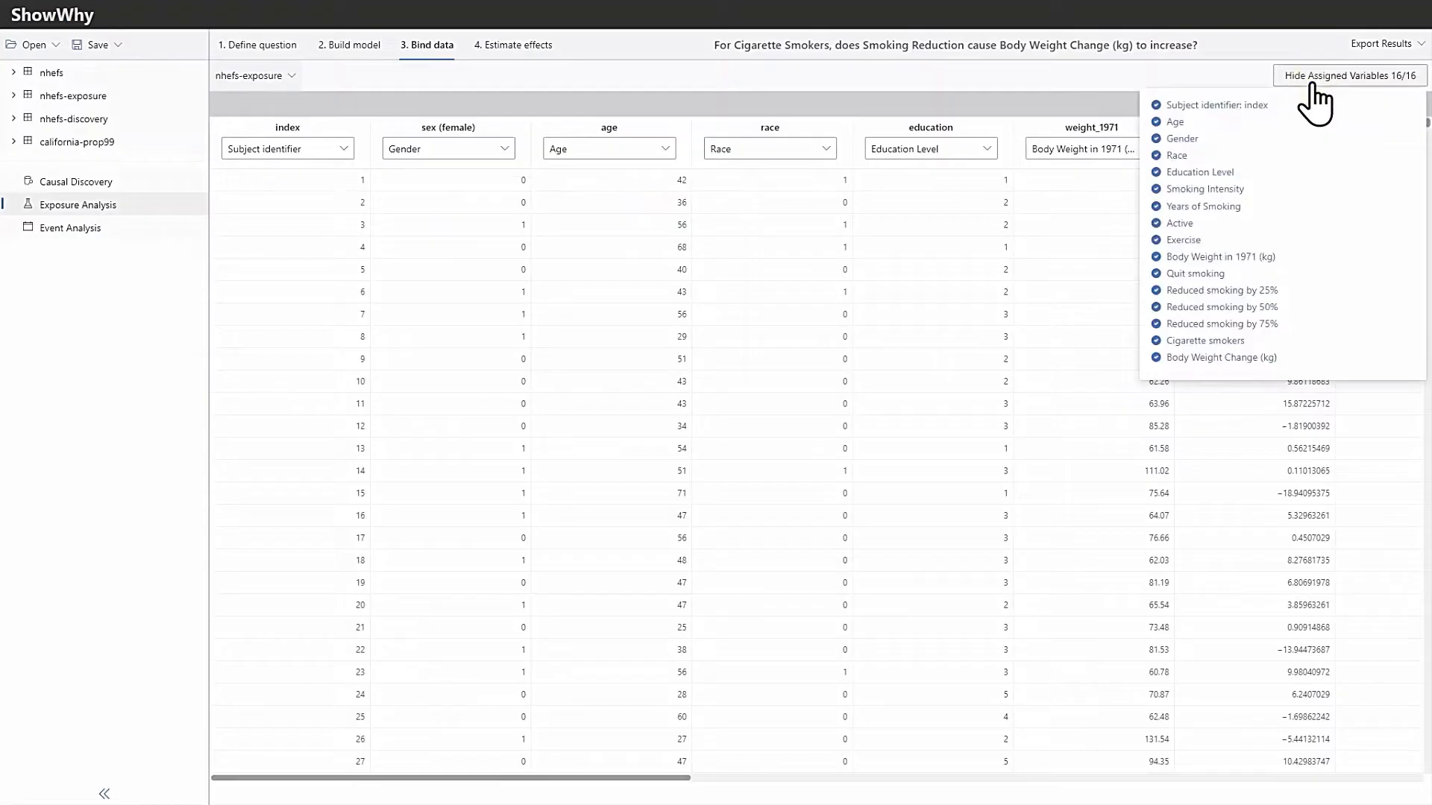
click(1311, 82)
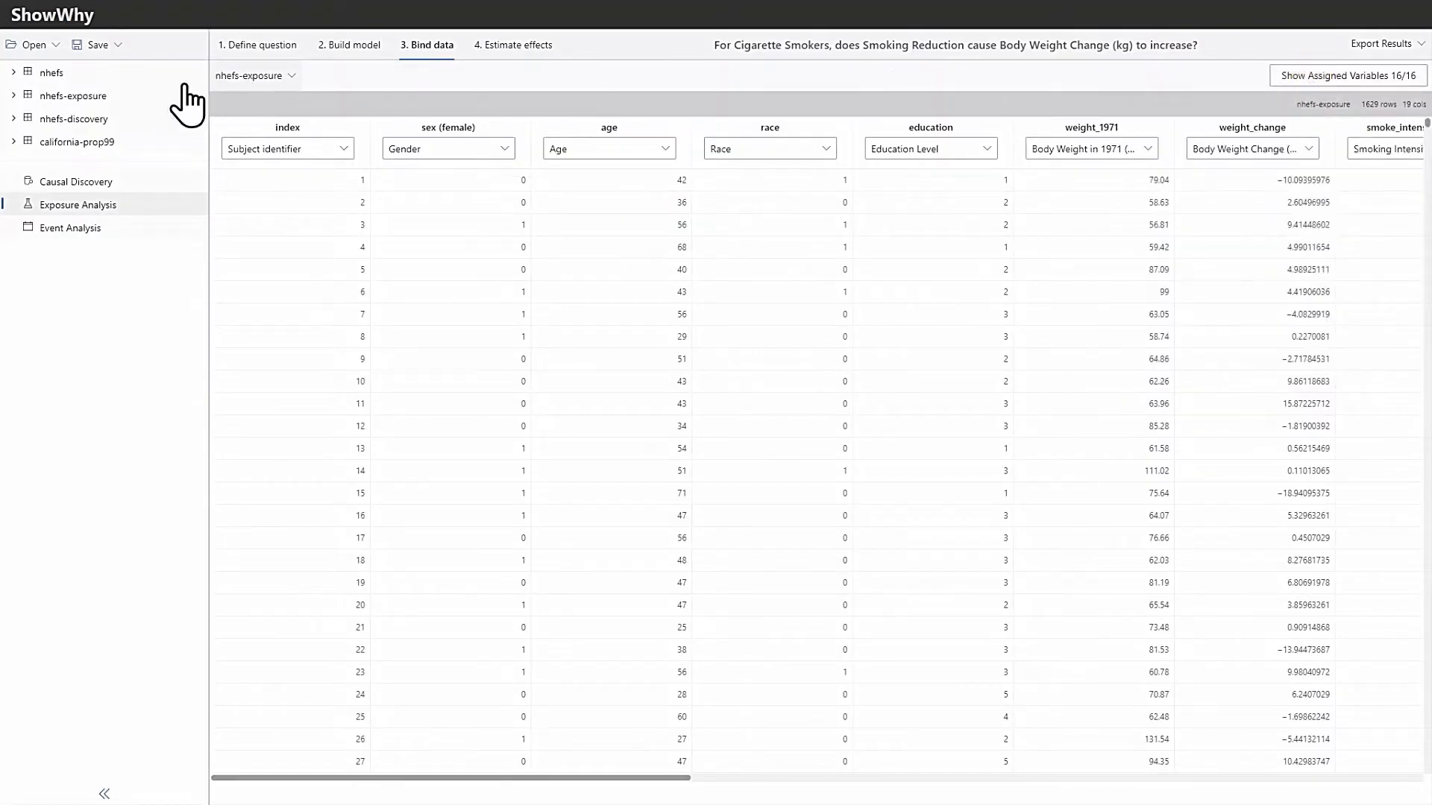
- Inspect the workflow steps of the nhefs-exposure table, expanding the DERIVE (1) and BINARIZE (1) steps
click(141, 95)
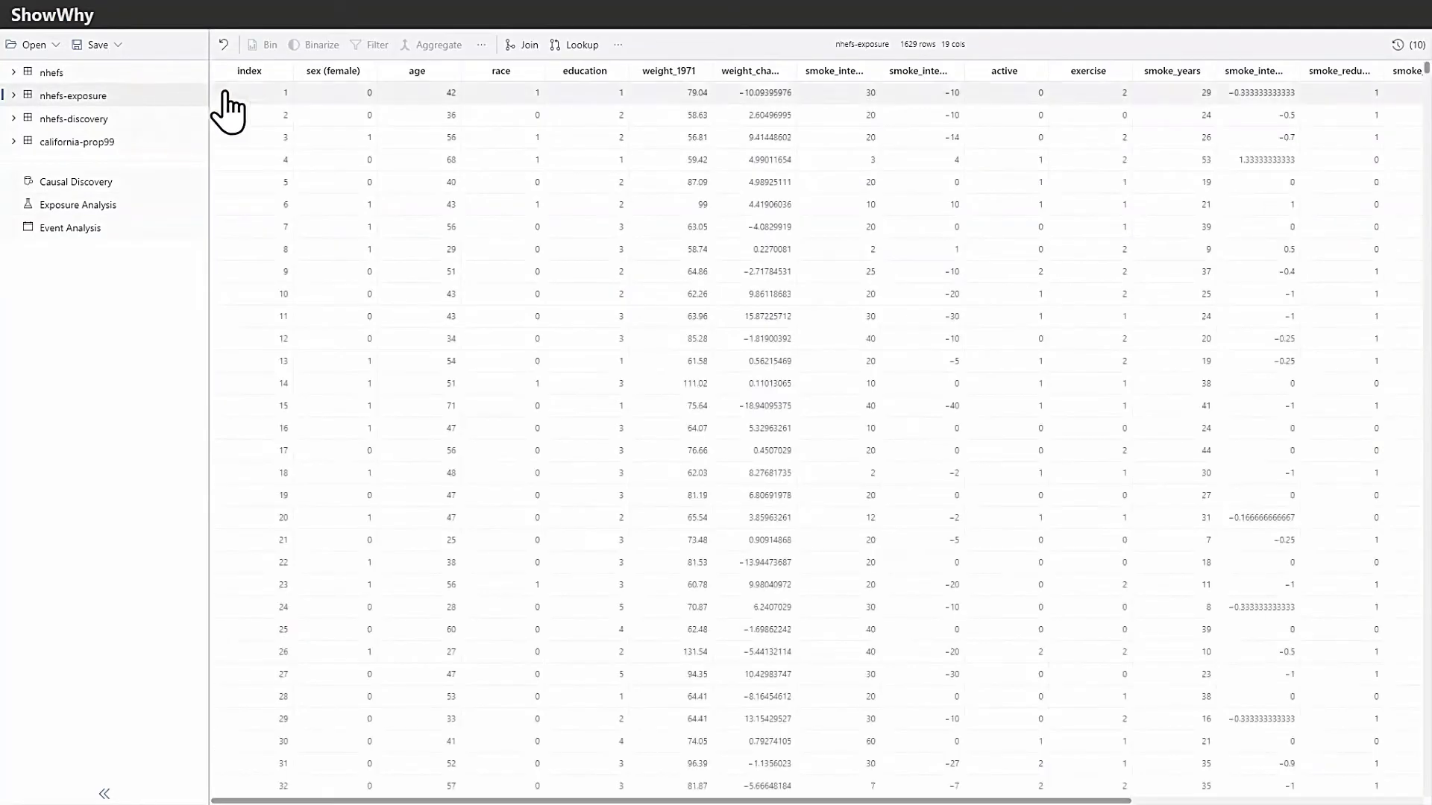
click(1406, 44)
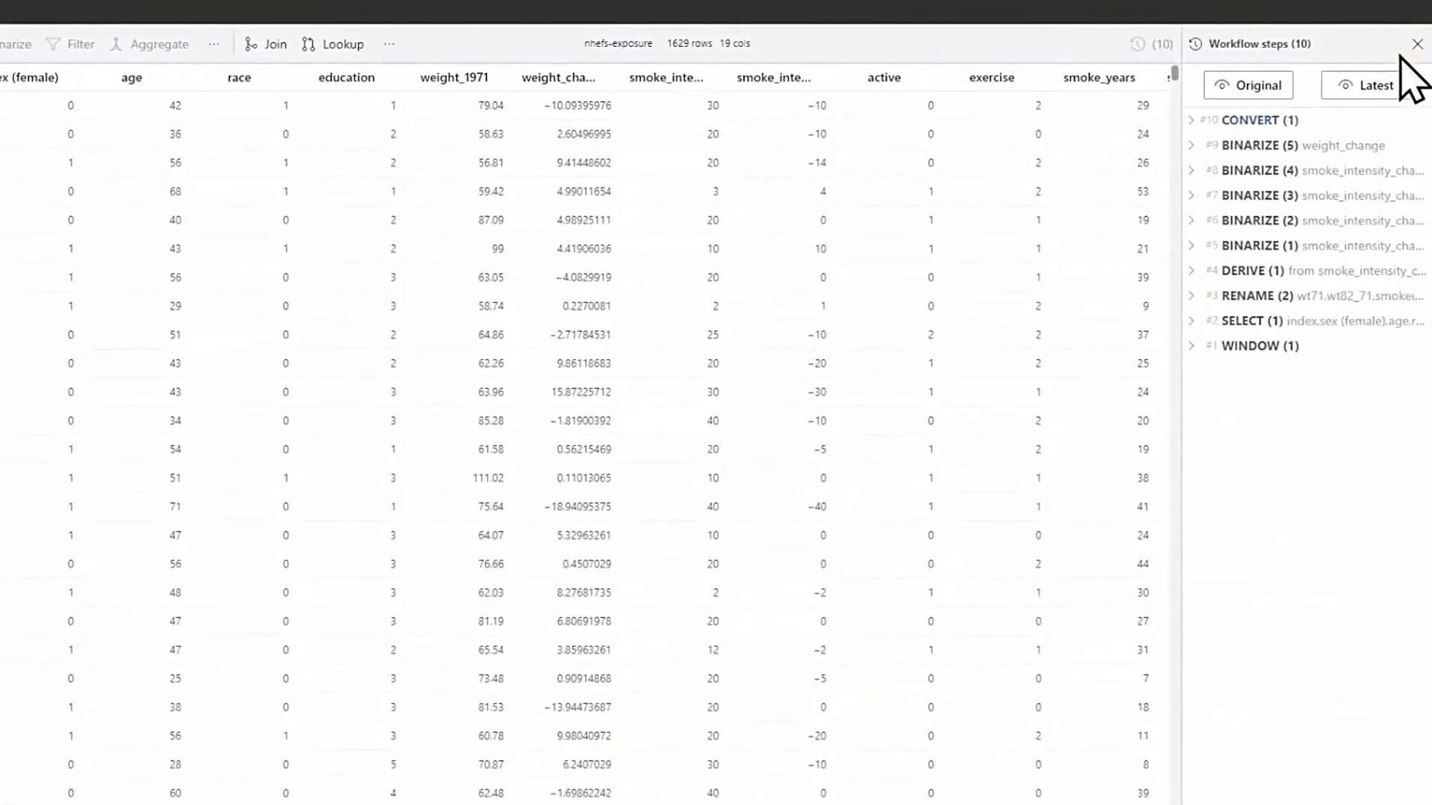
click(1189, 271)
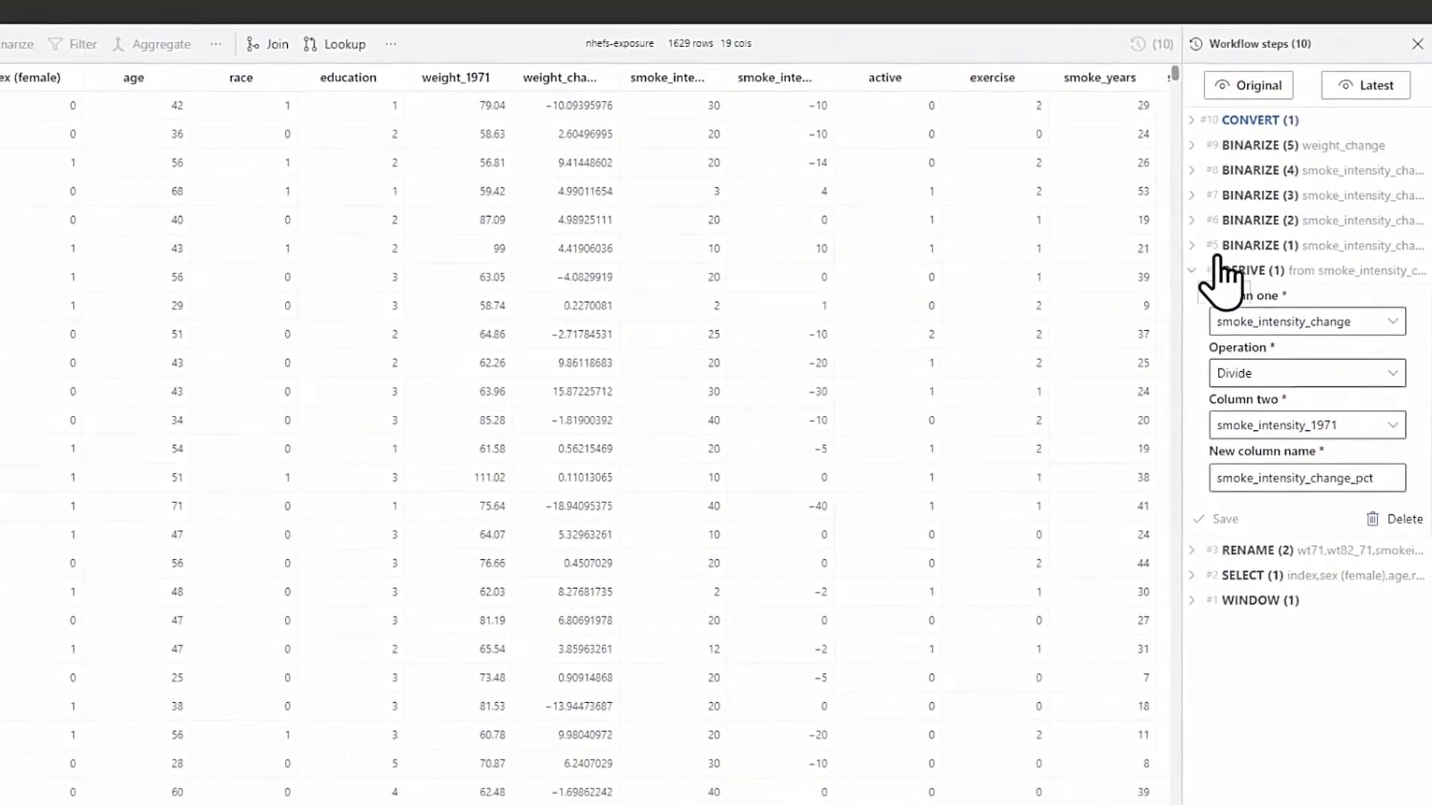
click(1223, 246)
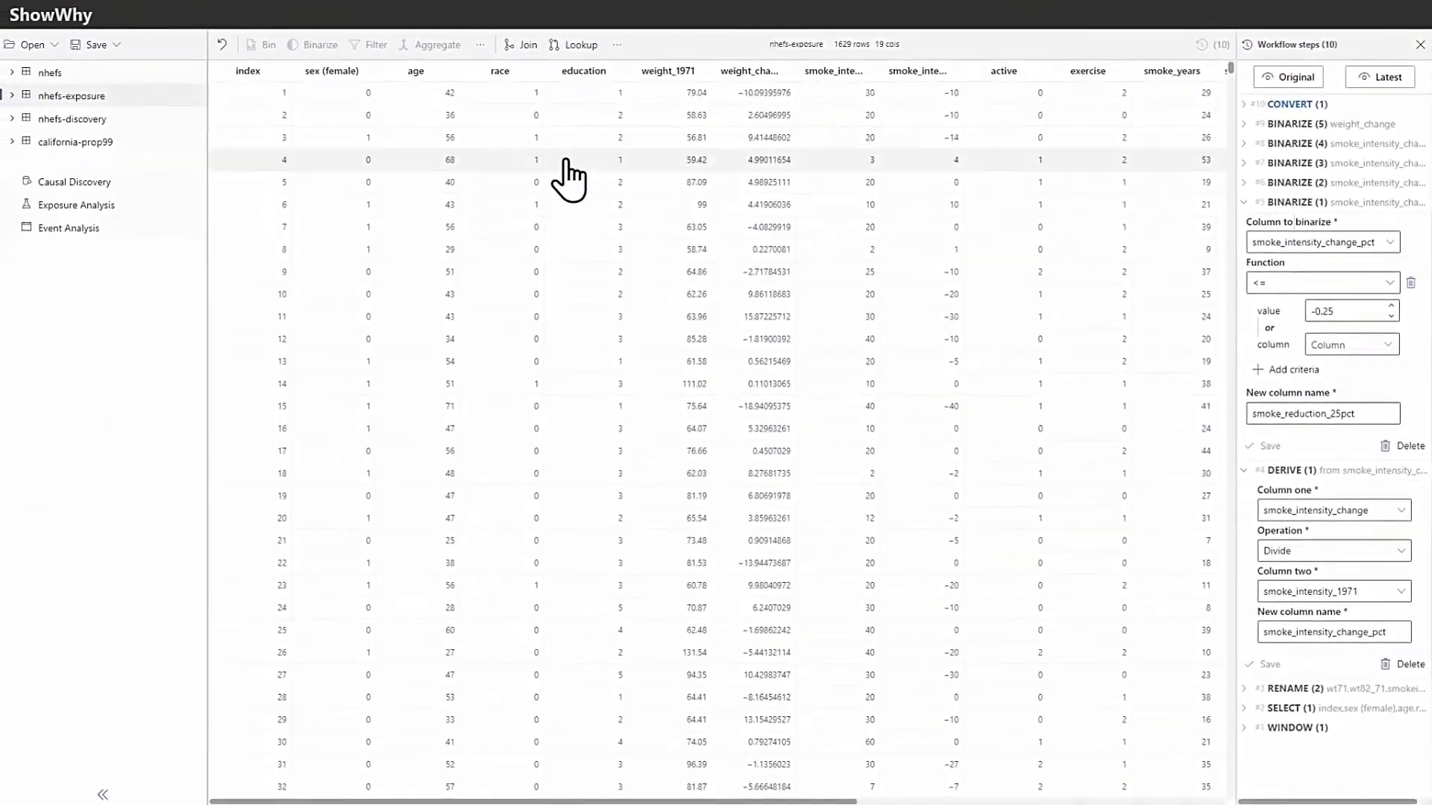
- Return to the exposure analysis and run the causal effect estimation with the selected estimators
click(160, 208)
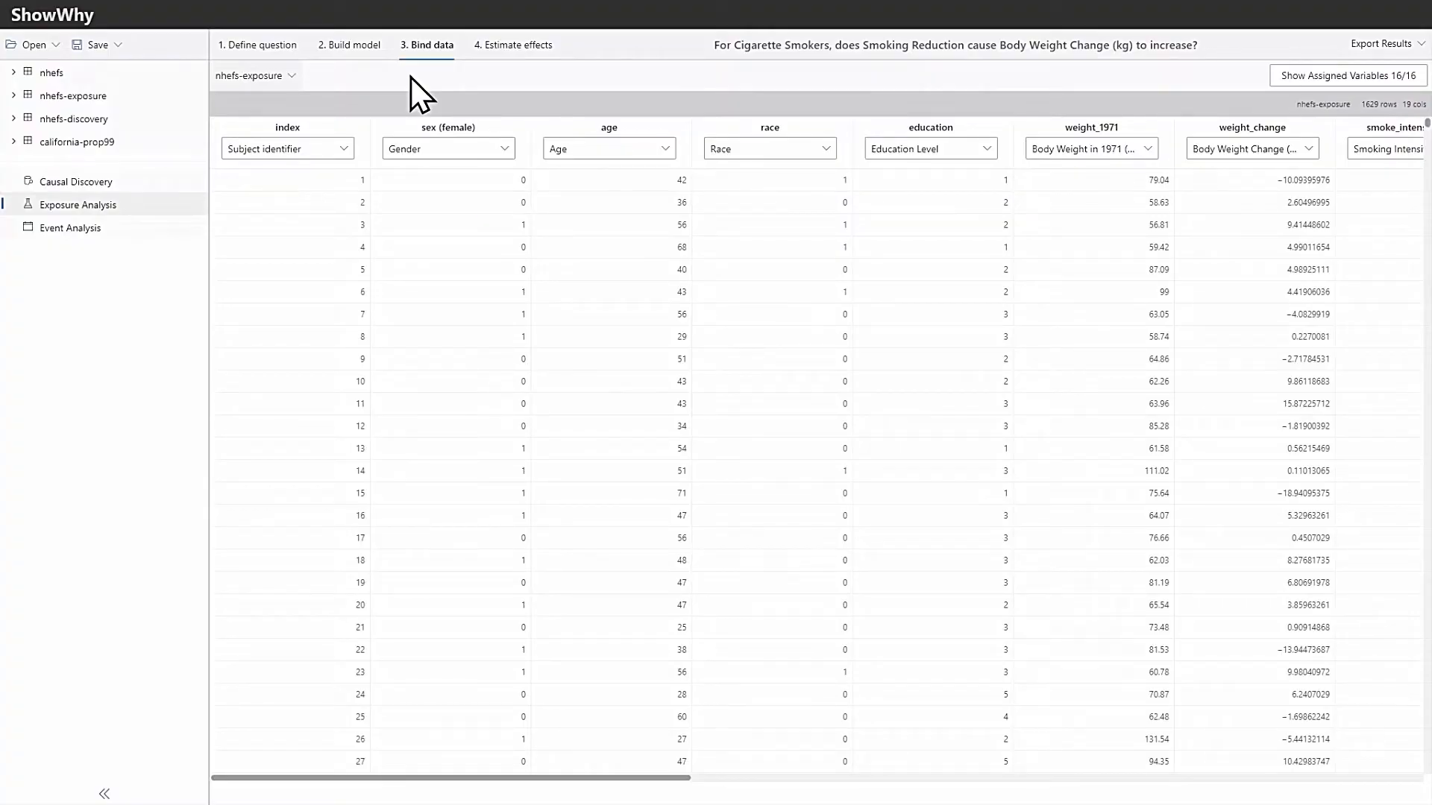
click(515, 46)
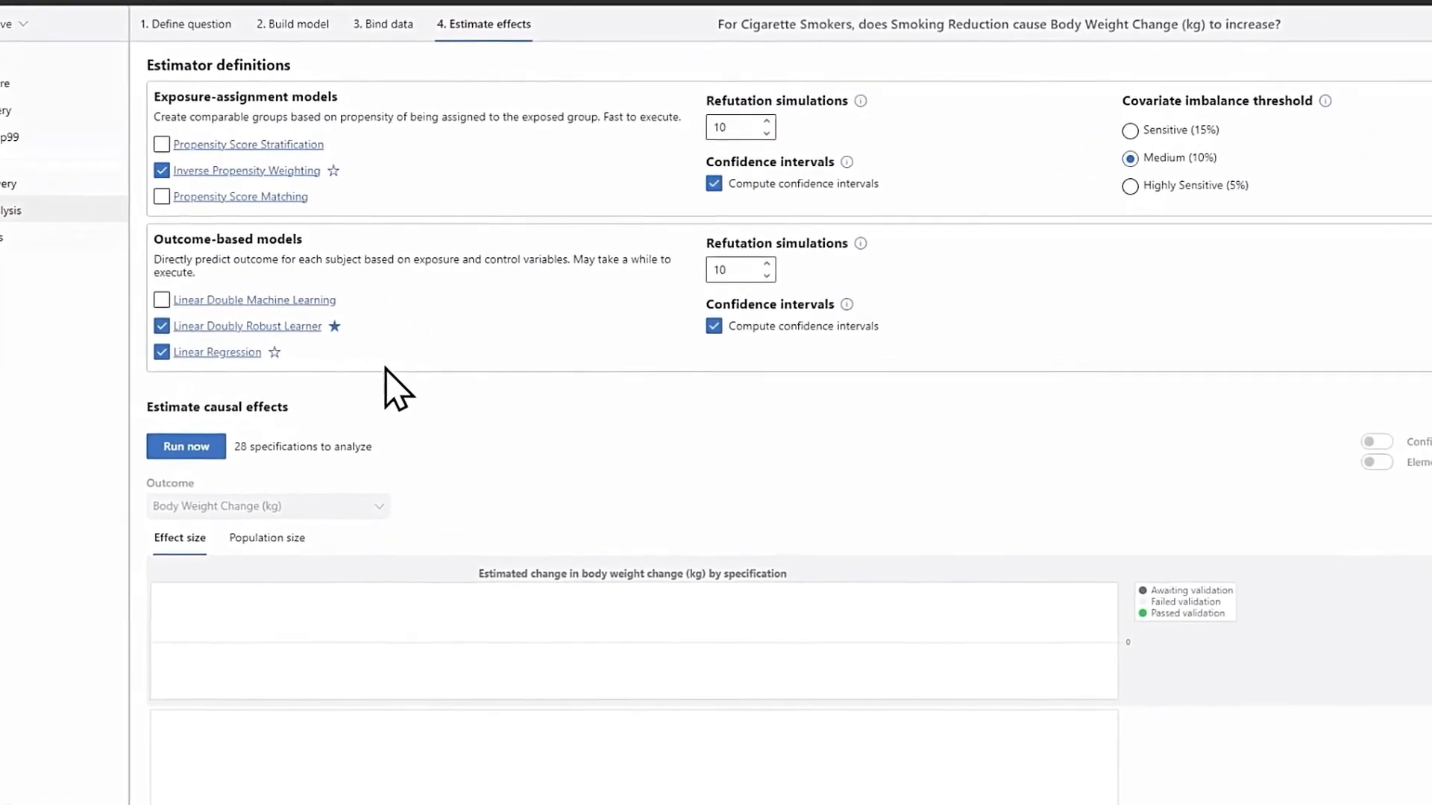
mouse_move(307, 326)
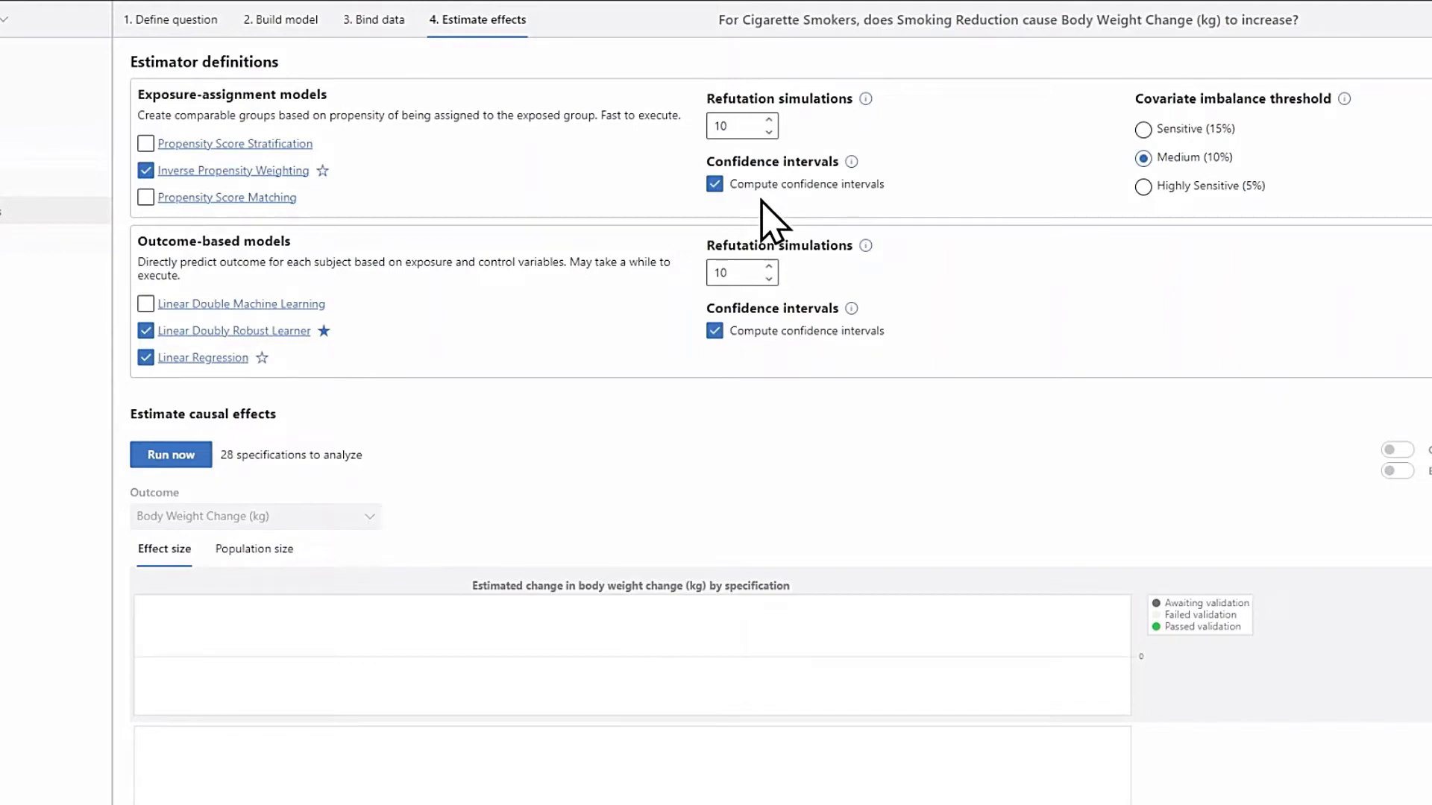
click(170, 456)
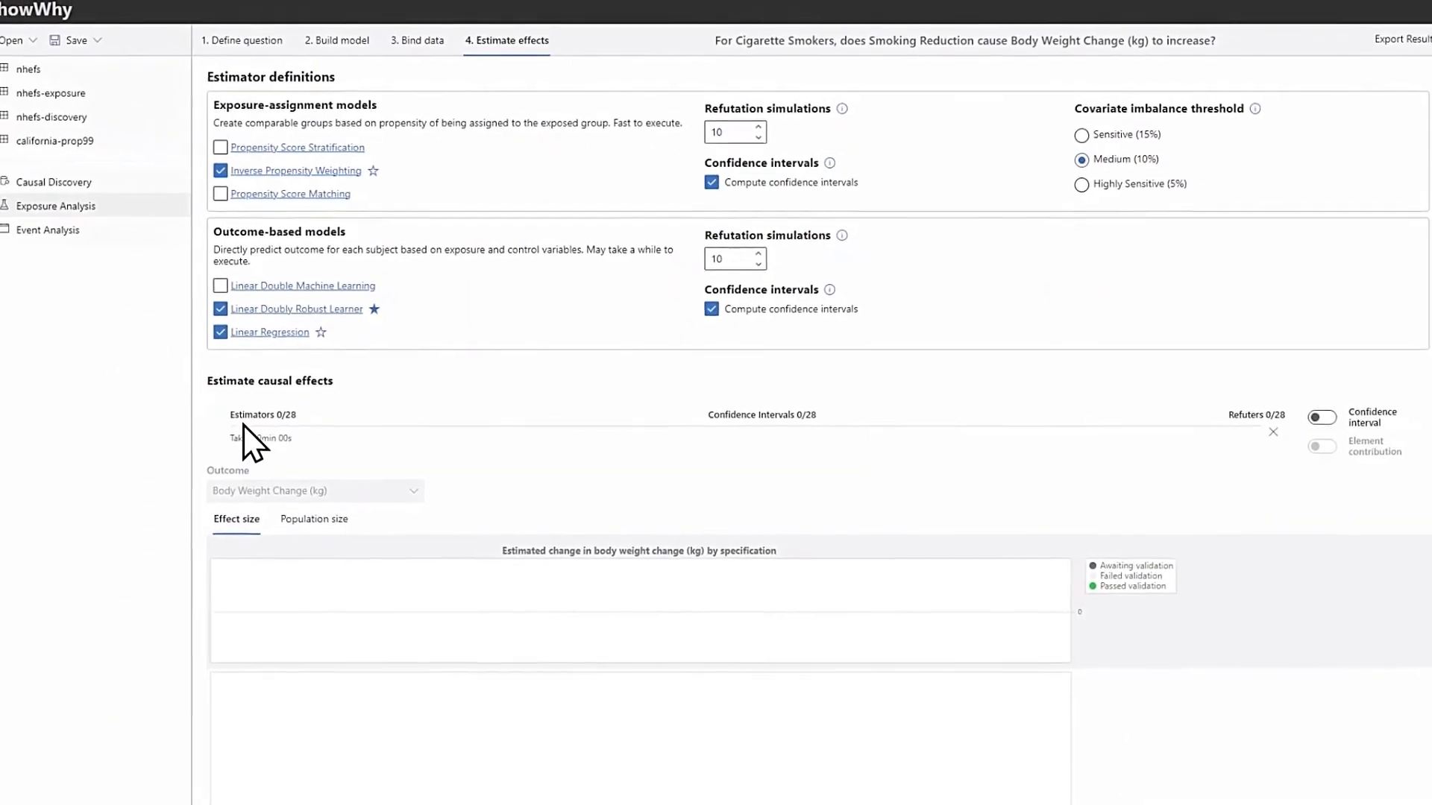
- Select specification A28 in the effect size plot and turn on the confidence intervals
scroll(1272, 512, down, 4)
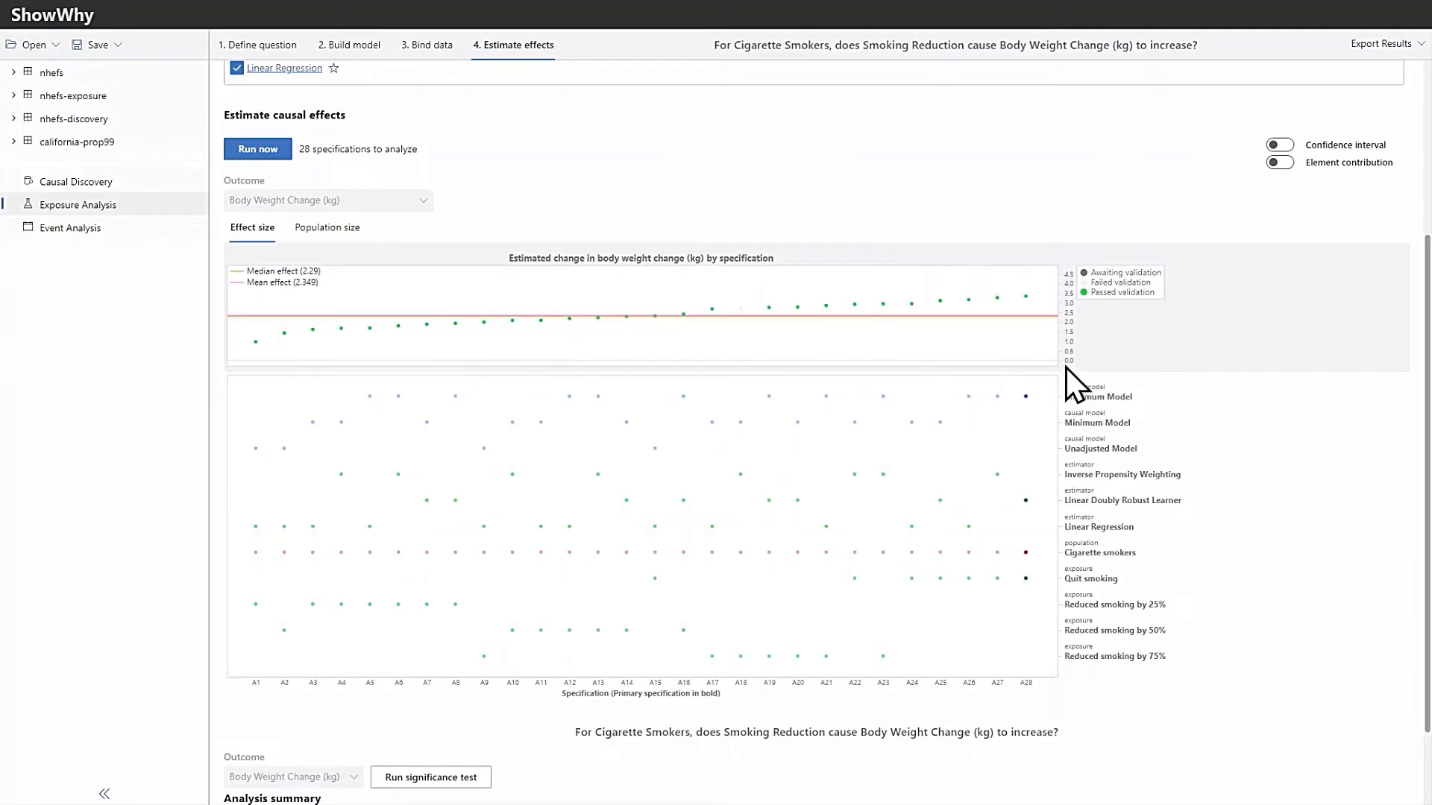
click(1027, 299)
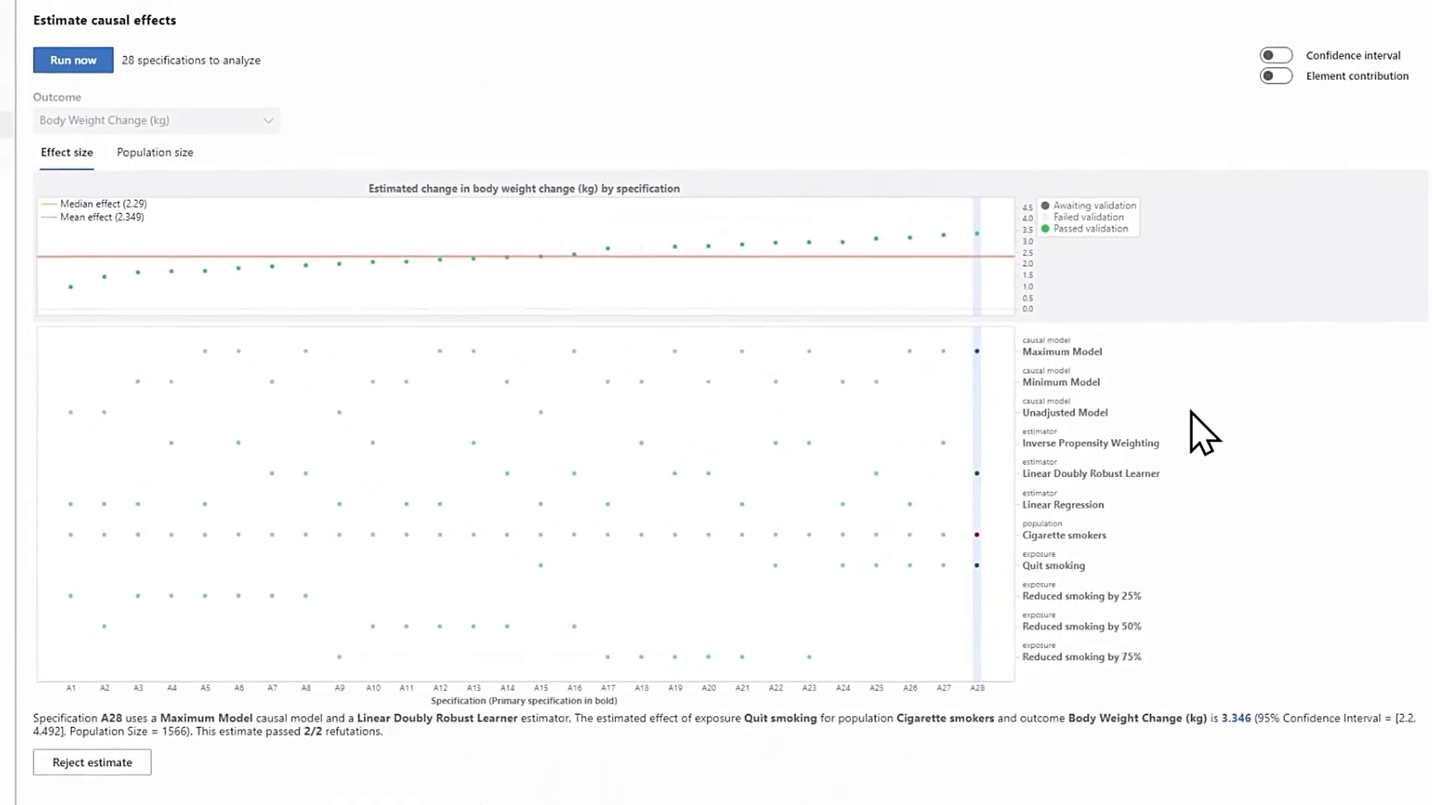
click(1266, 68)
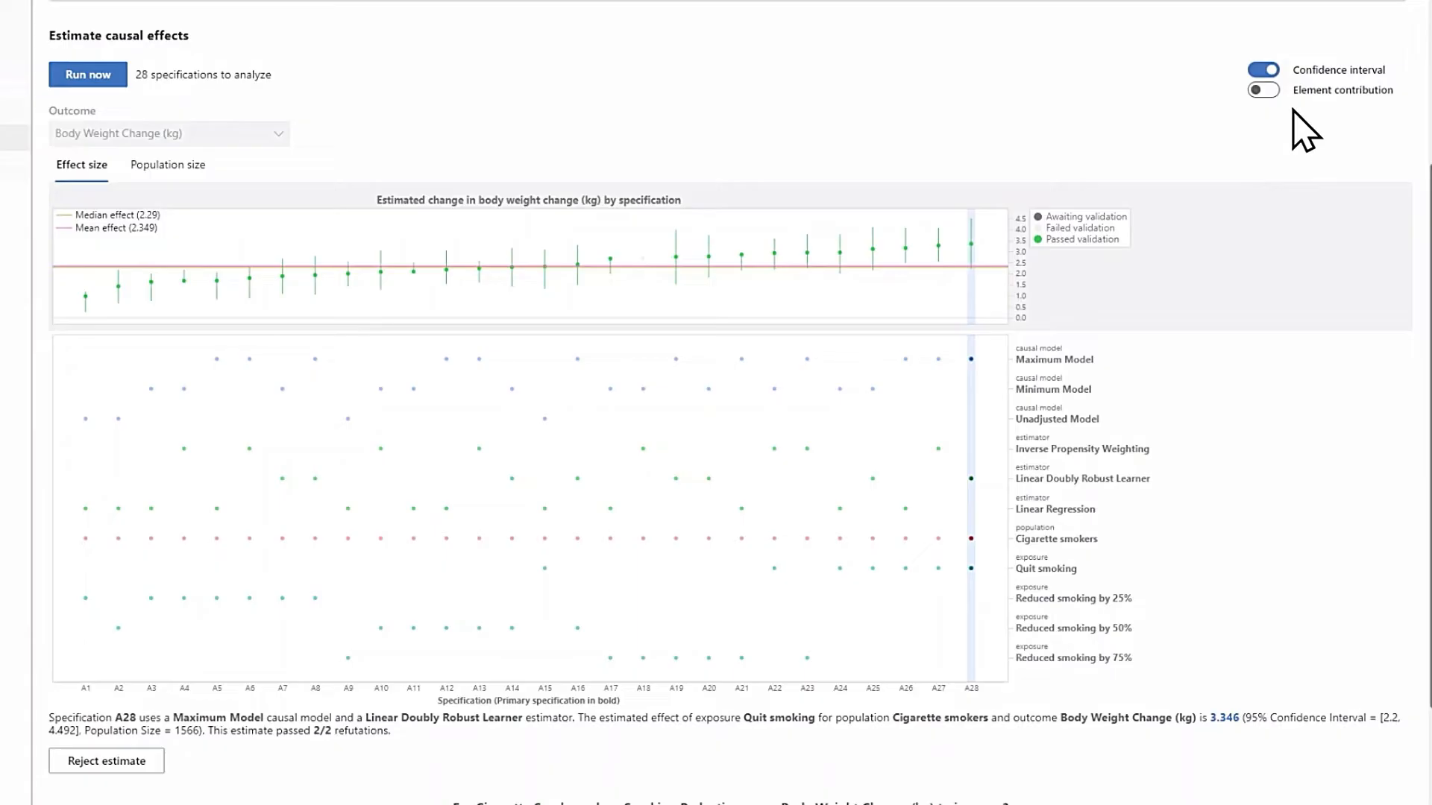
- Turn on element contributions and exclude the Unadjusted Model from the effect size specifications
click(1263, 90)
click(1068, 419)
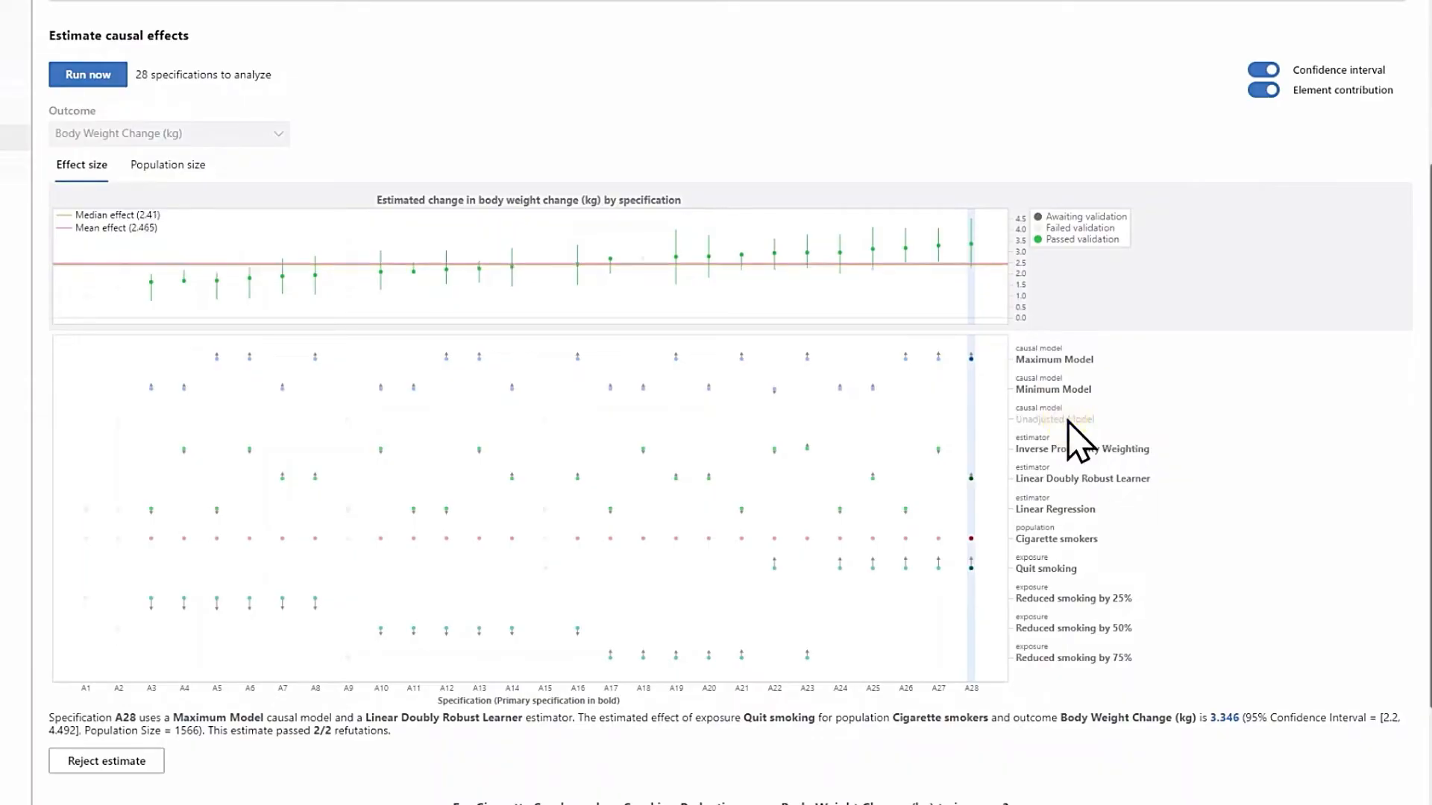
- Run the significance test on the retained estimates for Body Weight Change (kg)
scroll(1074, 440, down, 2)
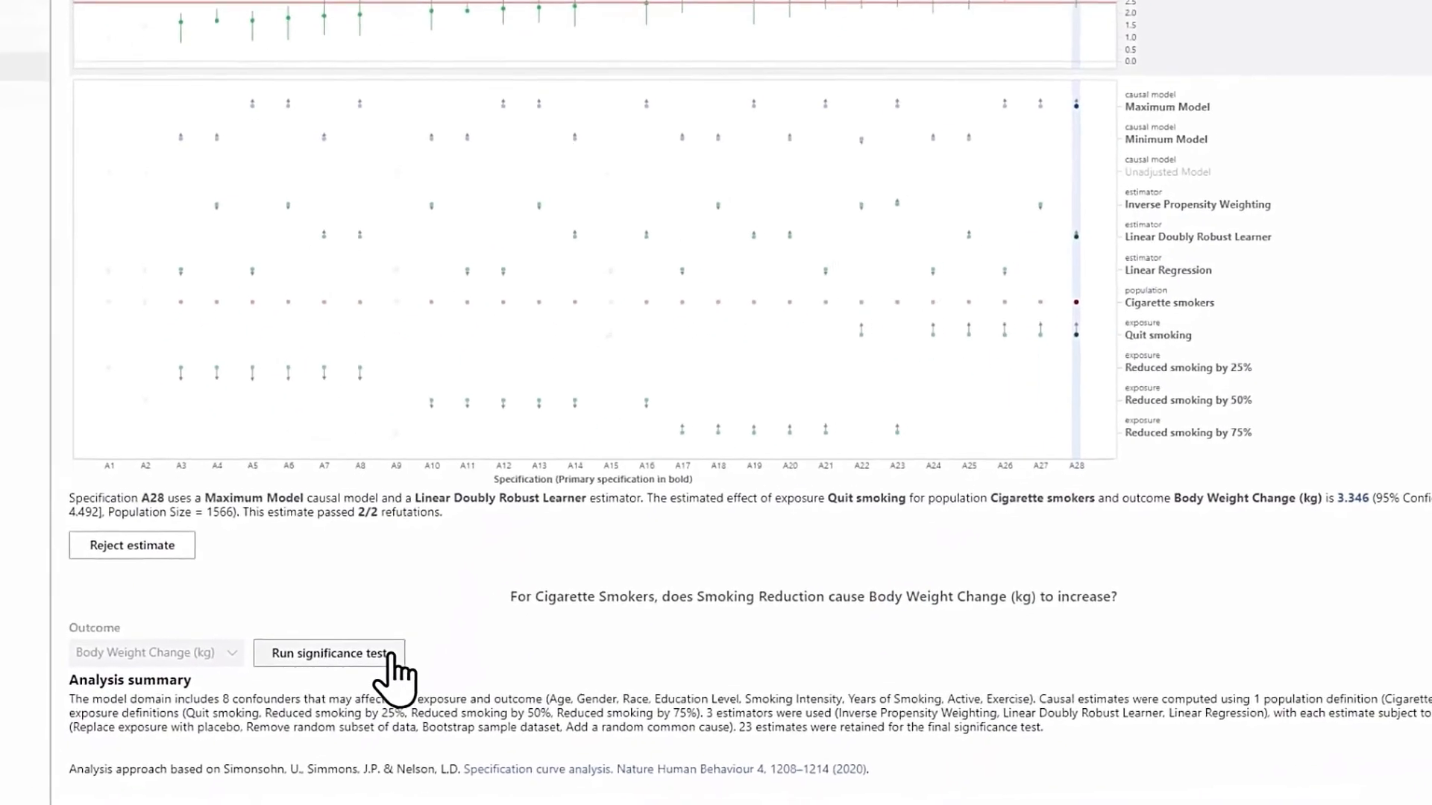
click(390, 654)
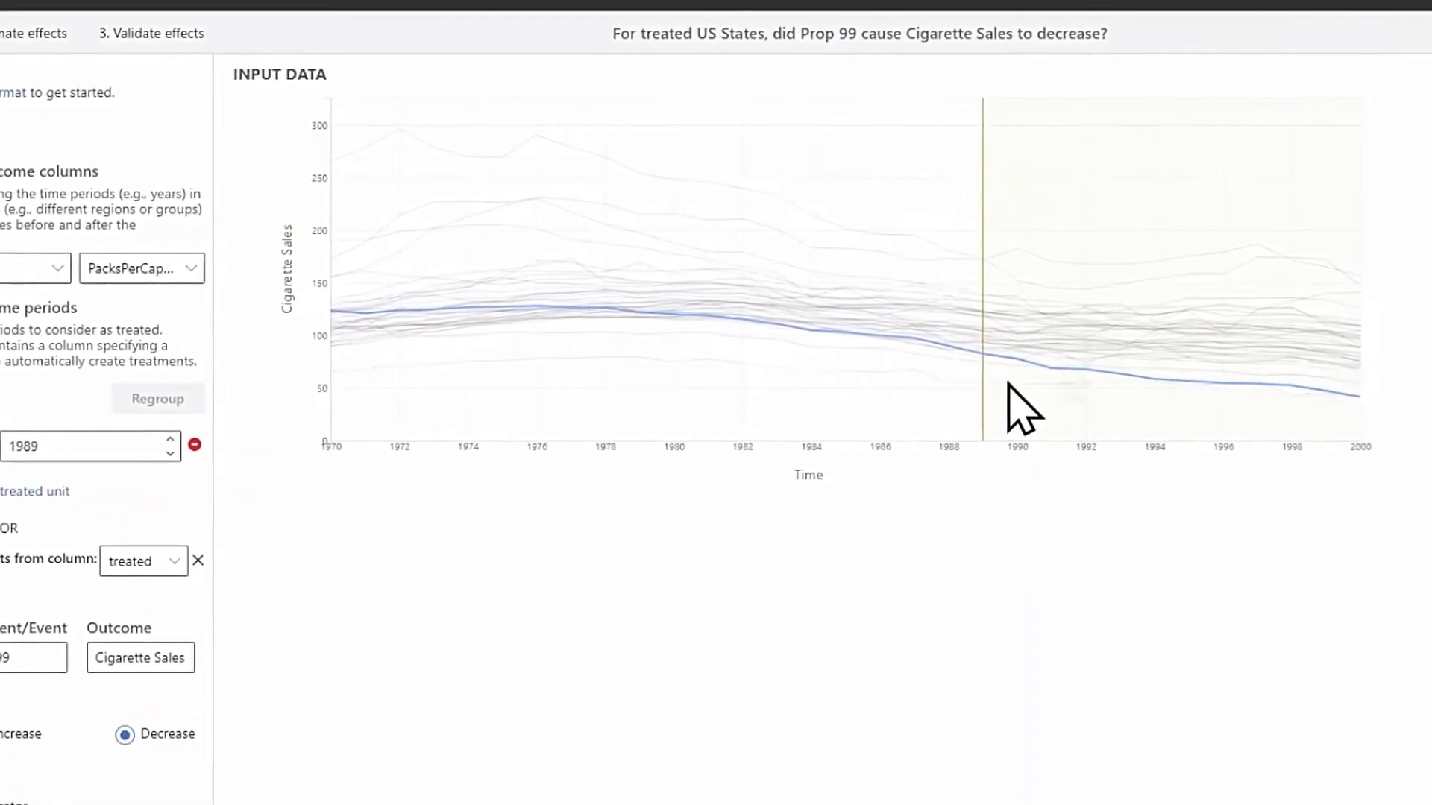
- Calculate the causal estimate of Prop 99 on California's cigarette sales with the Synthetic Diff-in-Diff estimator and all control units
mouse_move(930, 344)
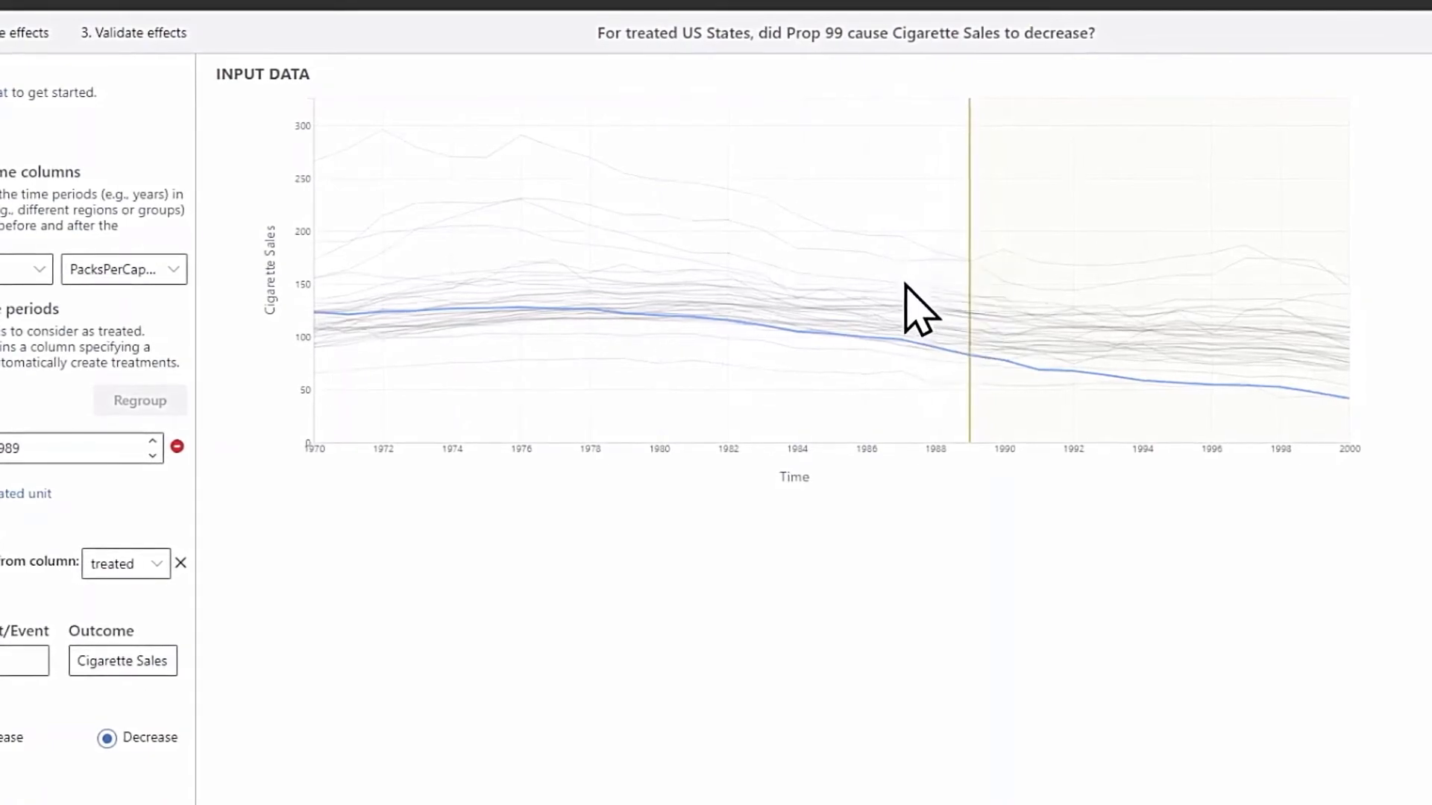
mouse_move(910, 317)
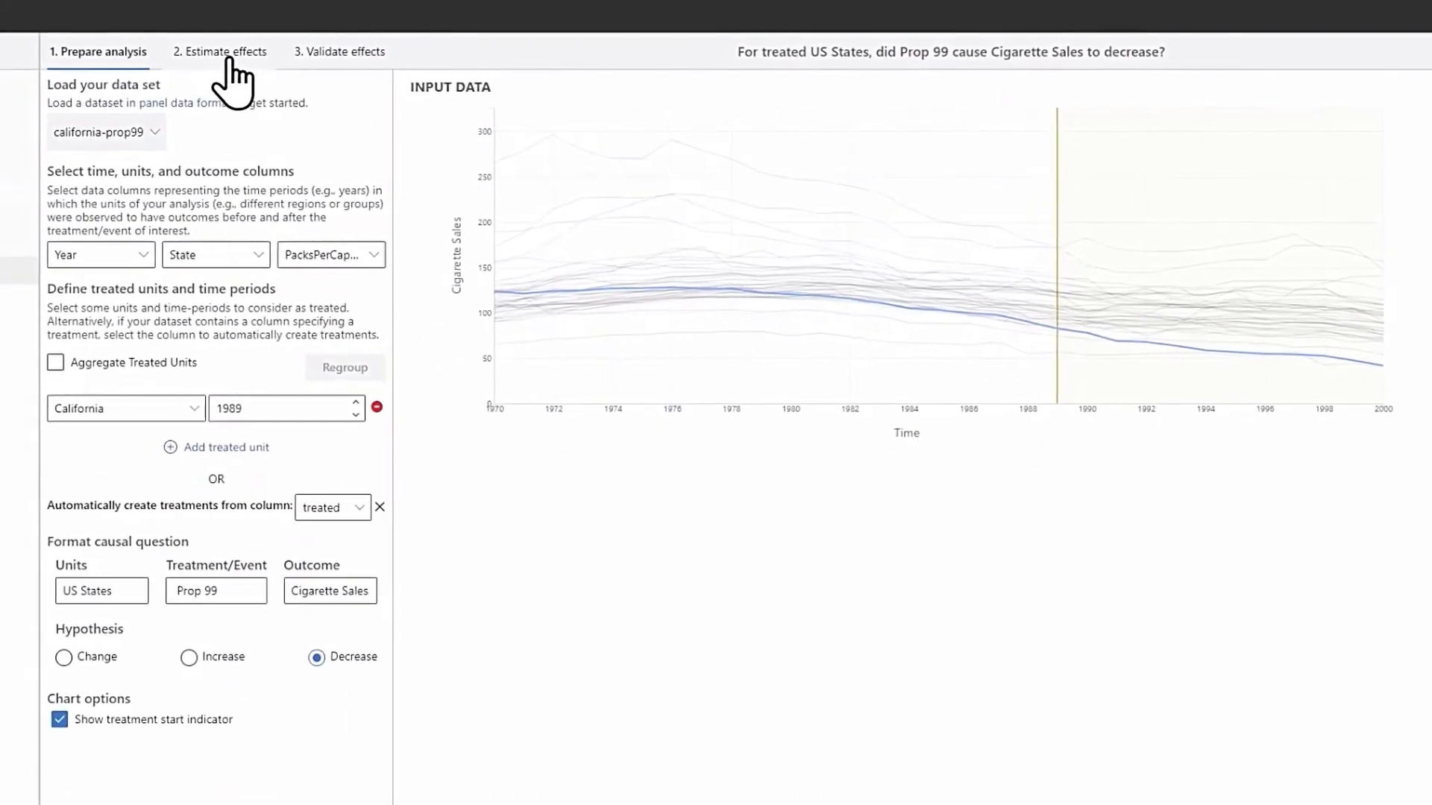
click(228, 53)
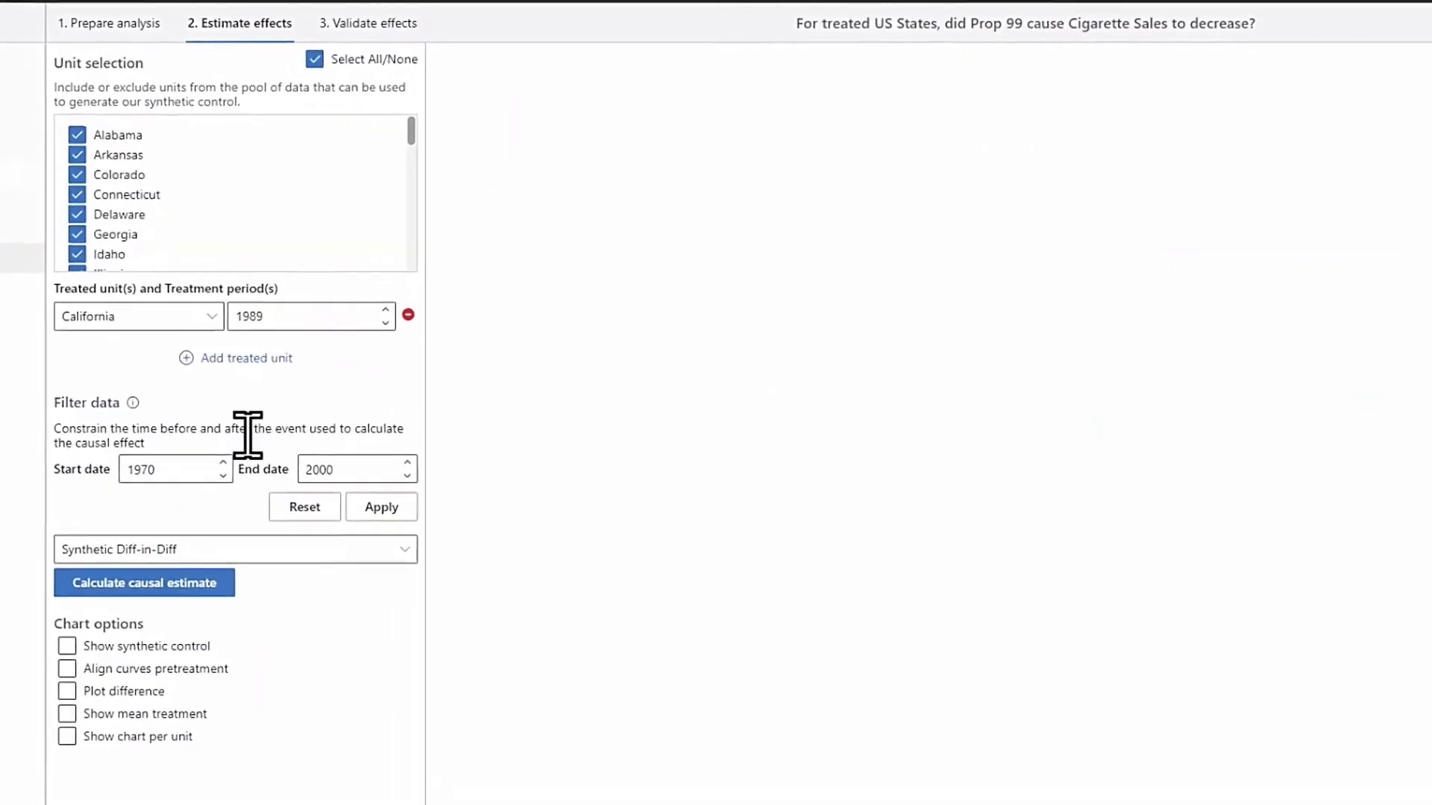
click(277, 559)
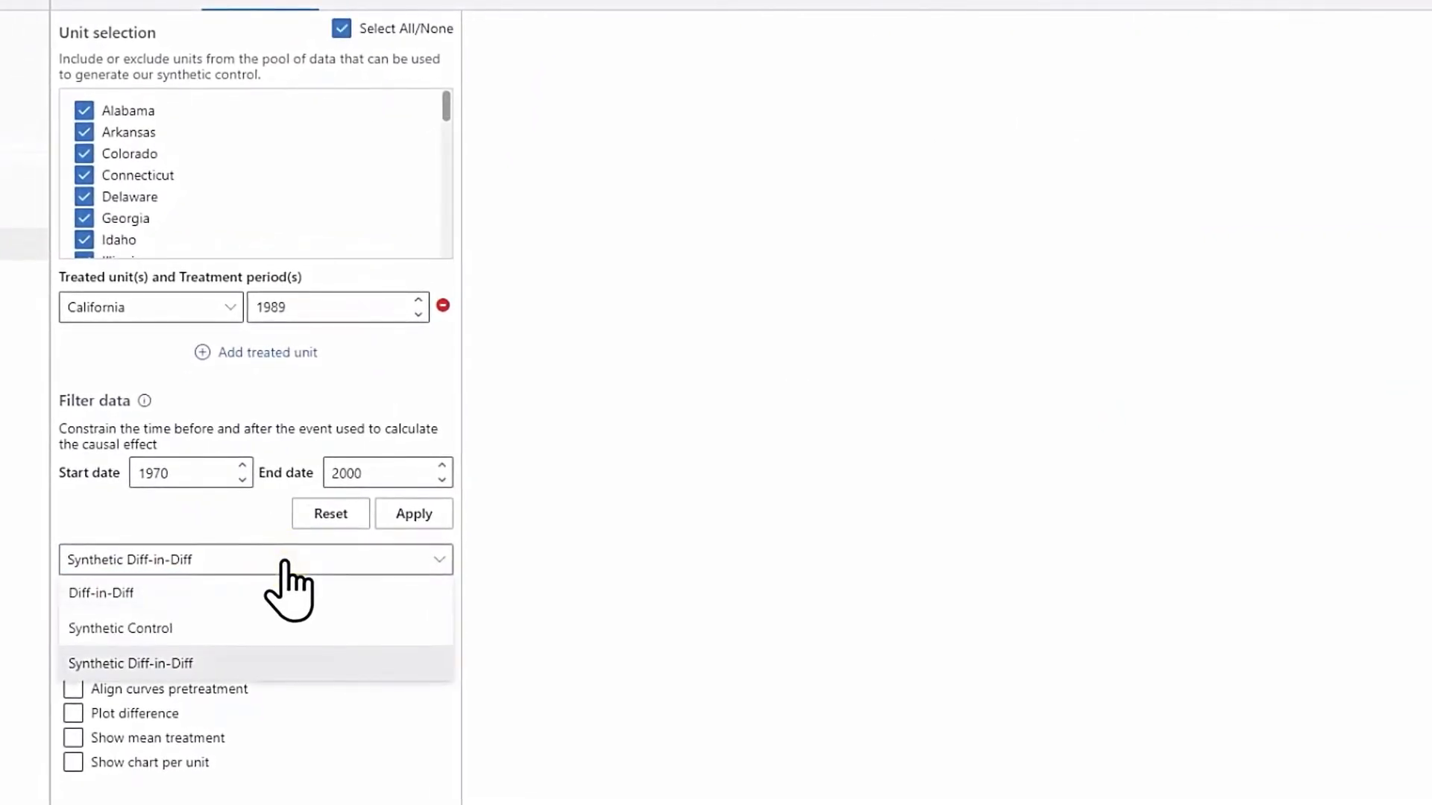
click(285, 563)
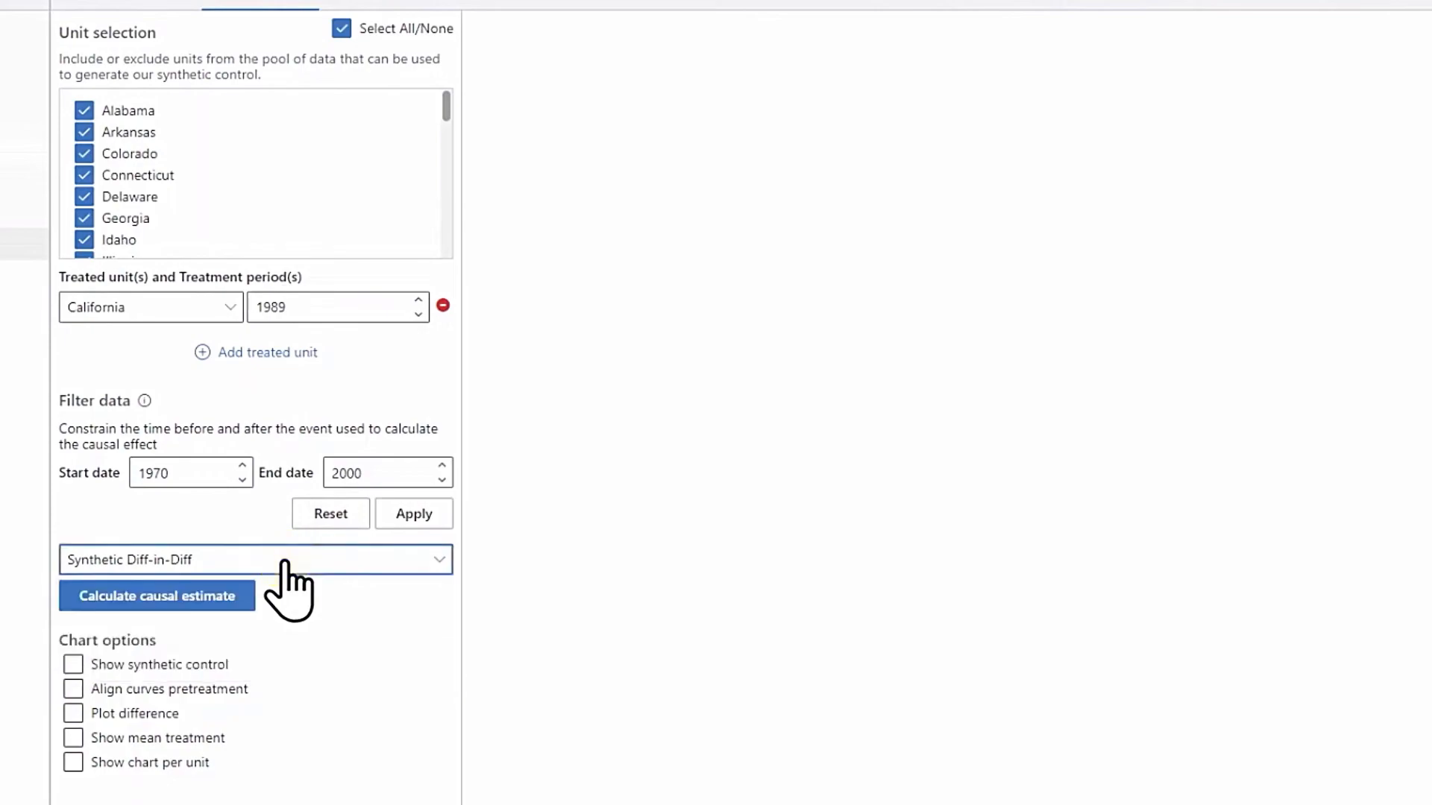
click(184, 597)
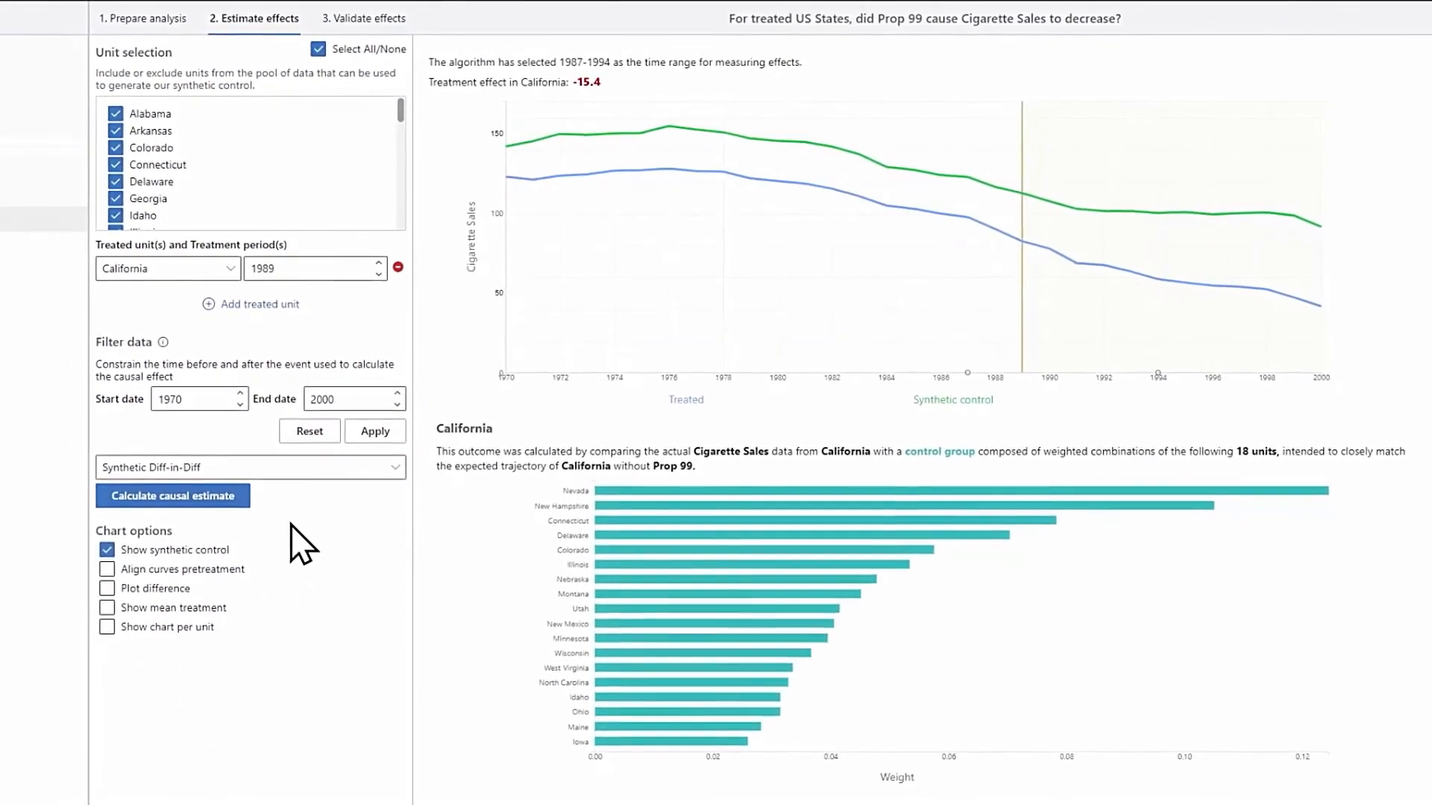
- Align the treated and synthetic control curves before treatment and plot the difference between them
mouse_move(594, 175)
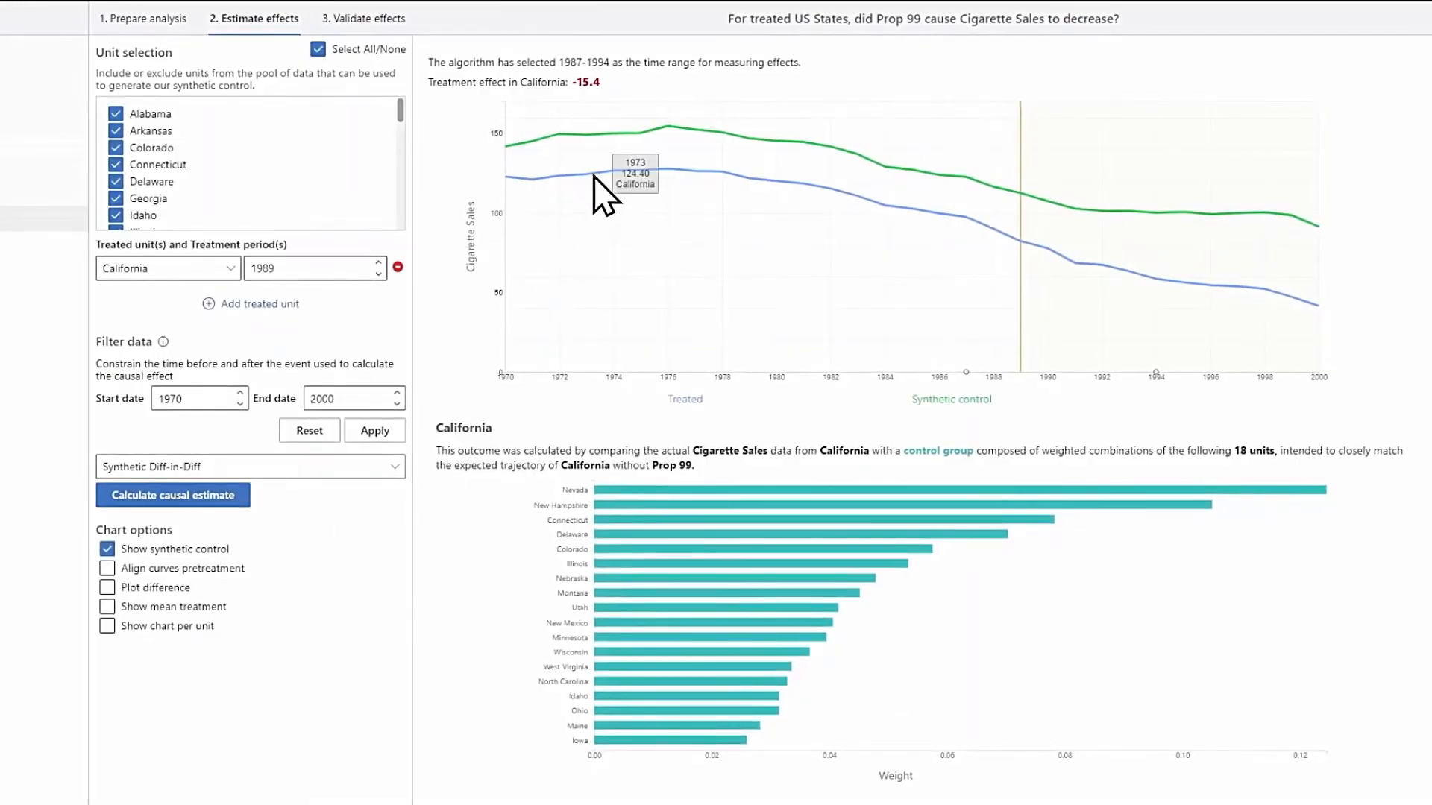
mouse_move(612, 136)
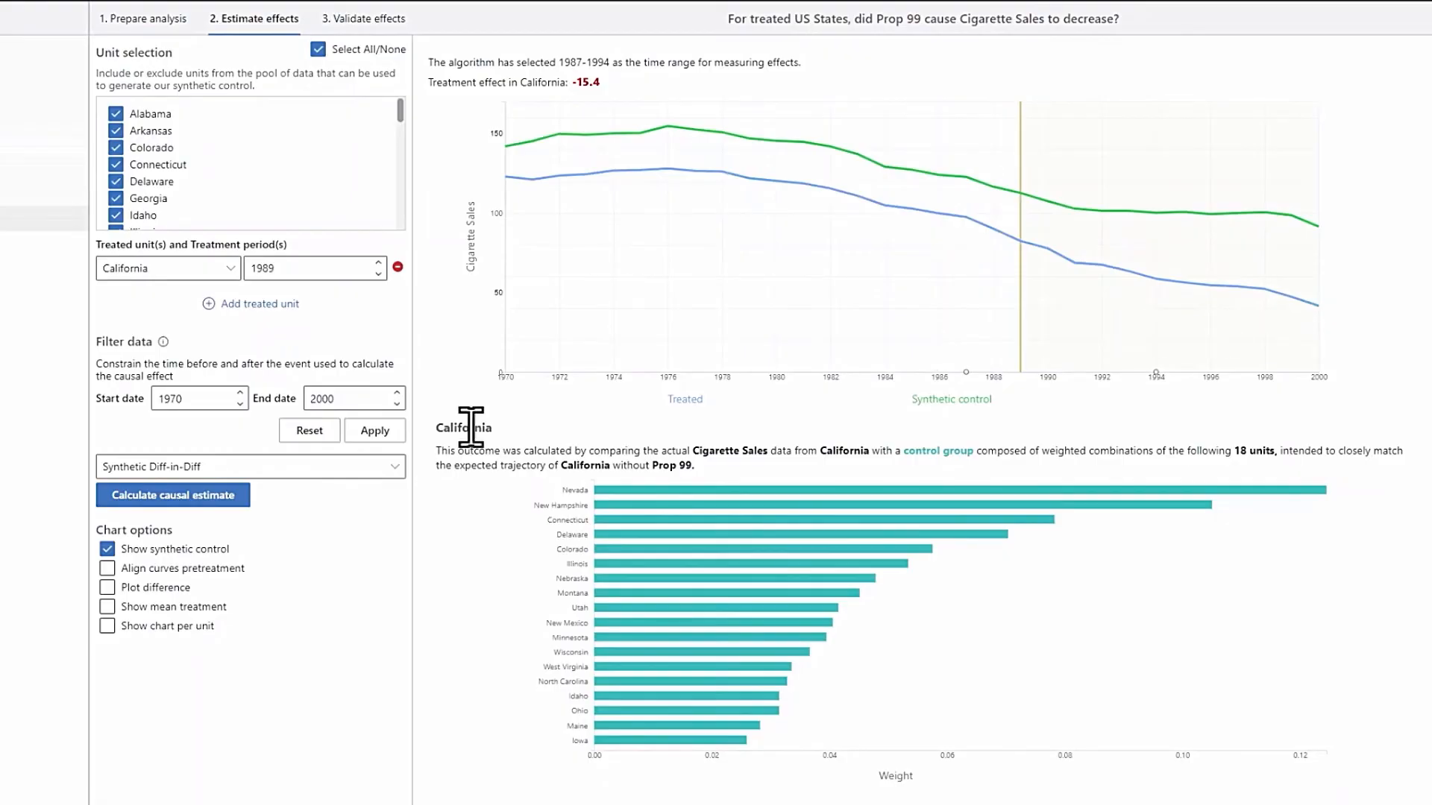
click(109, 569)
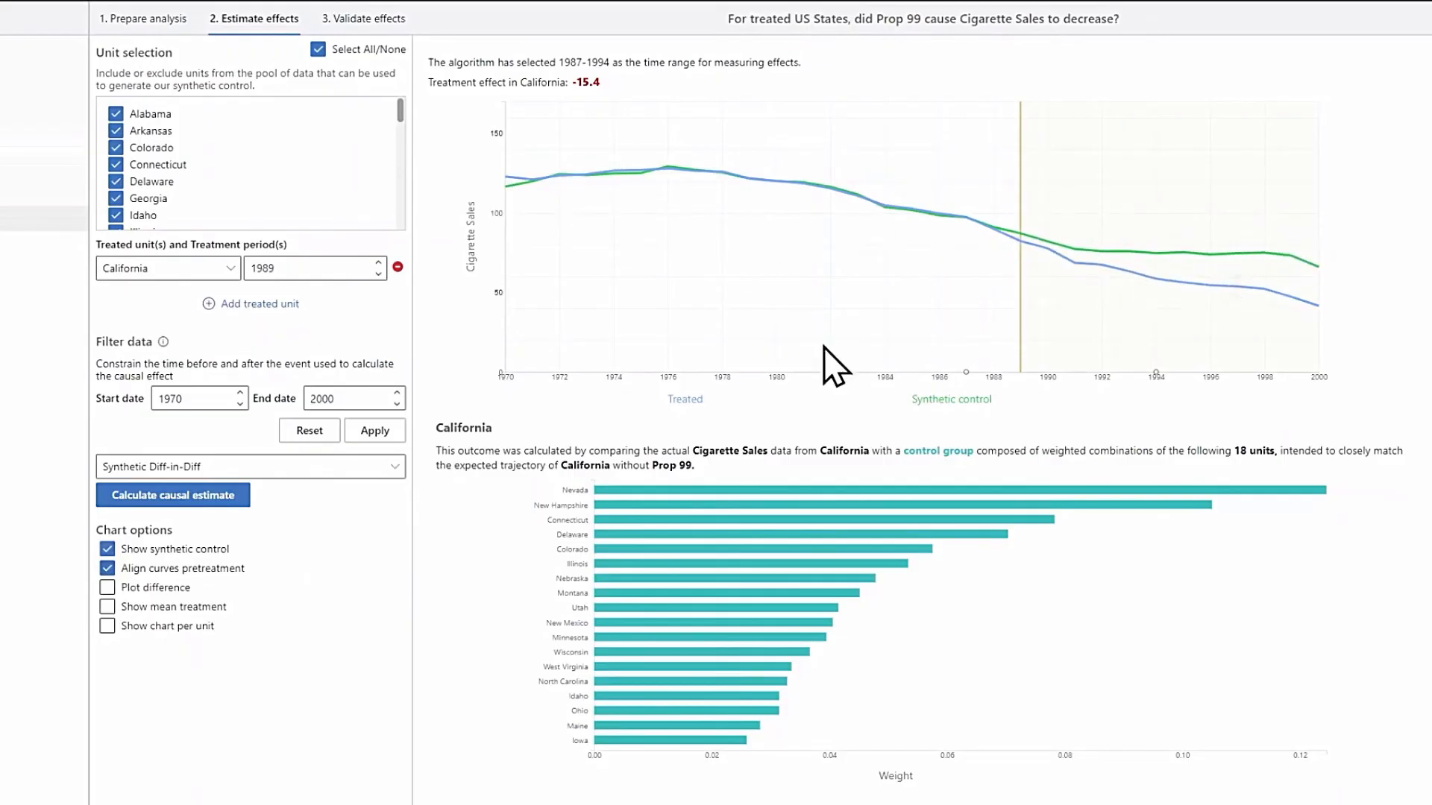
click(108, 587)
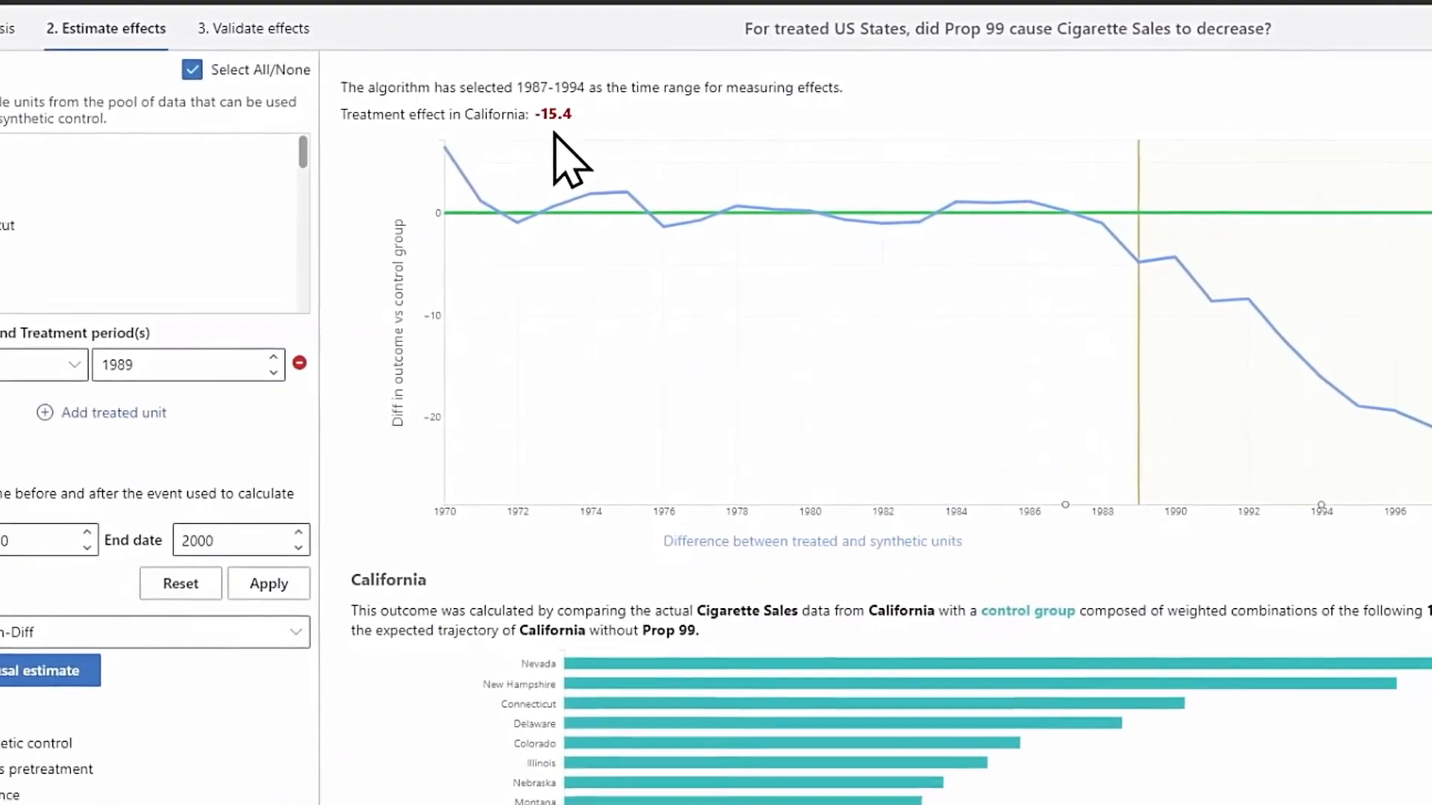
- Run the placebo unit comparison to validate the Prop 99 effect and inspect California in the placebo distribution and divergence ratio charts
click(380, 42)
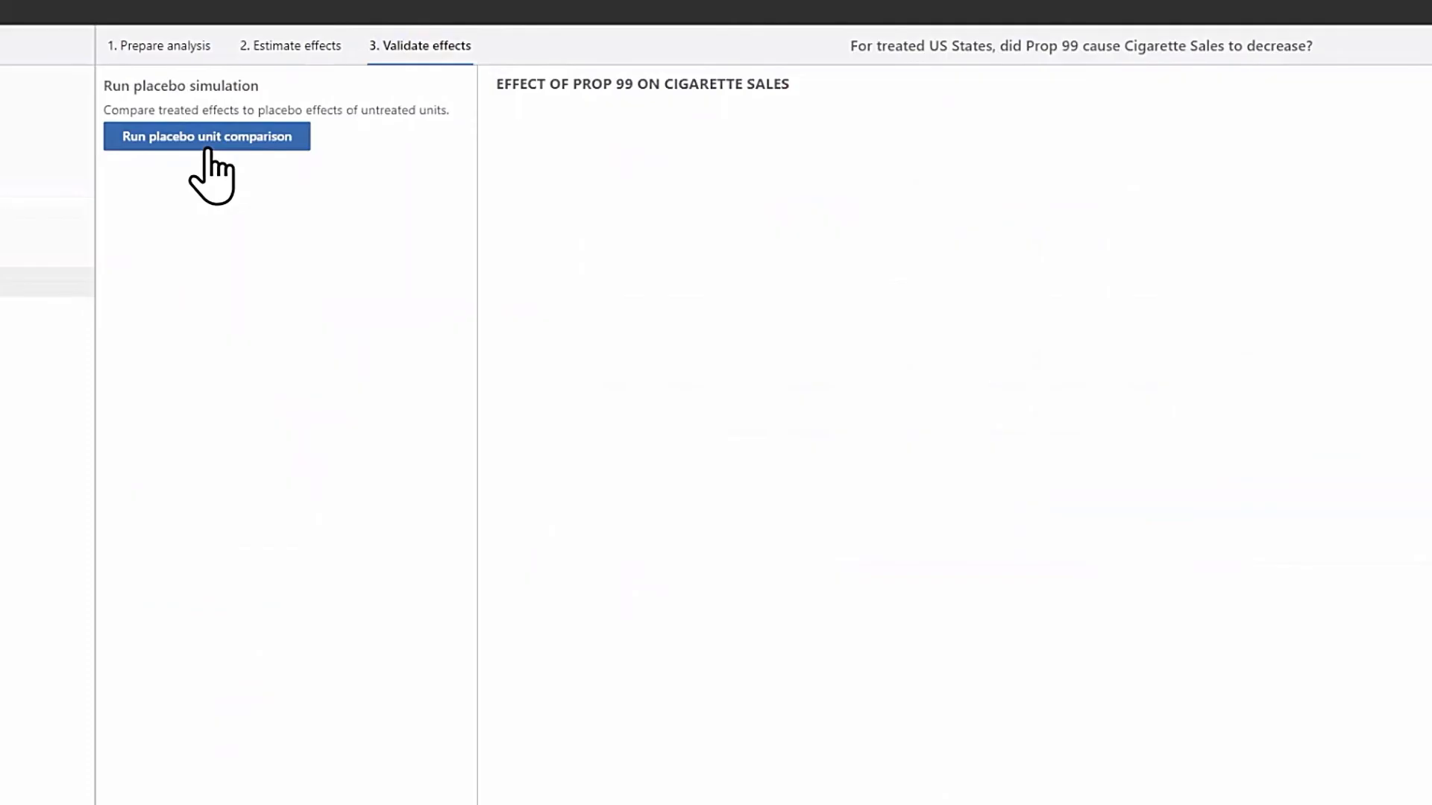
click(210, 139)
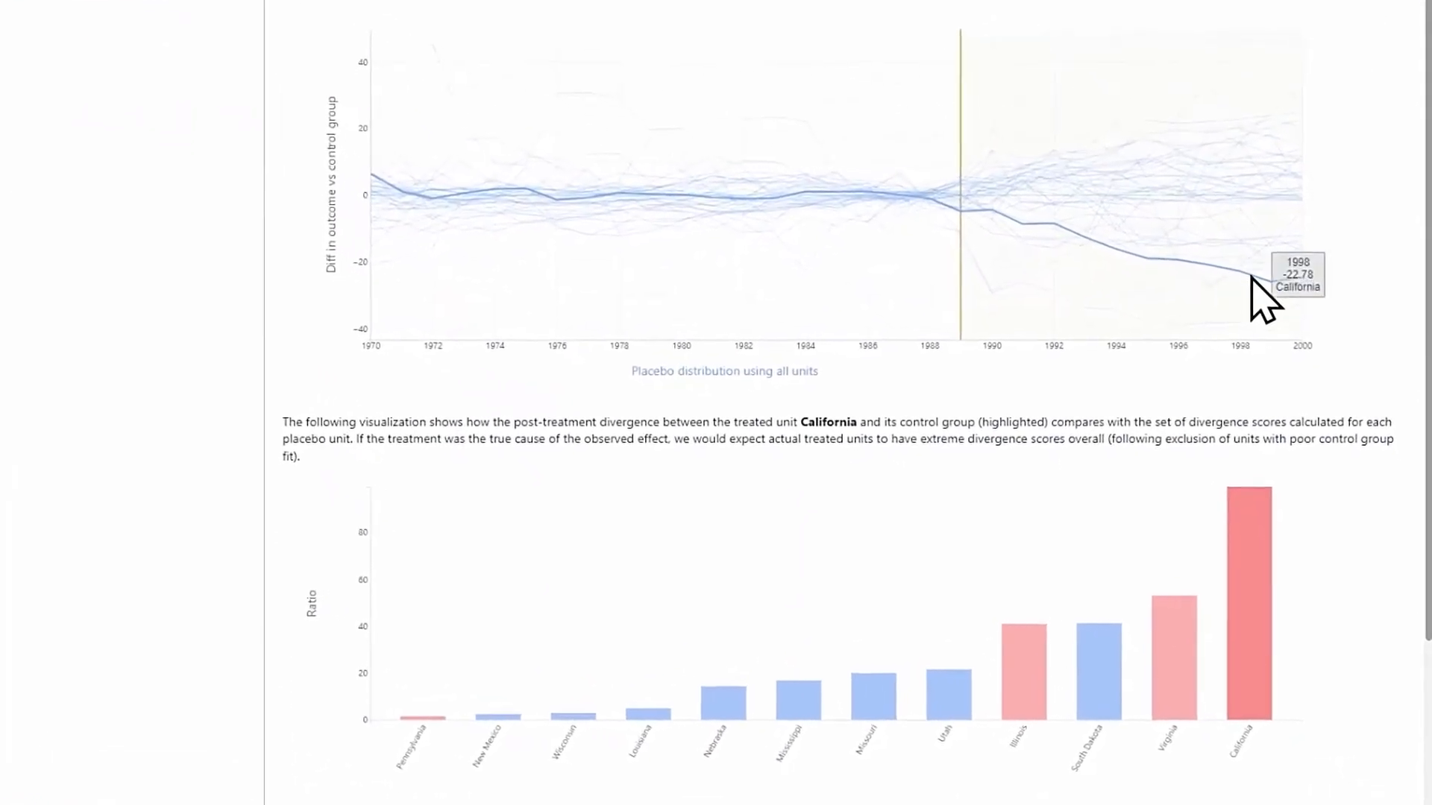
mouse_move(1263, 278)
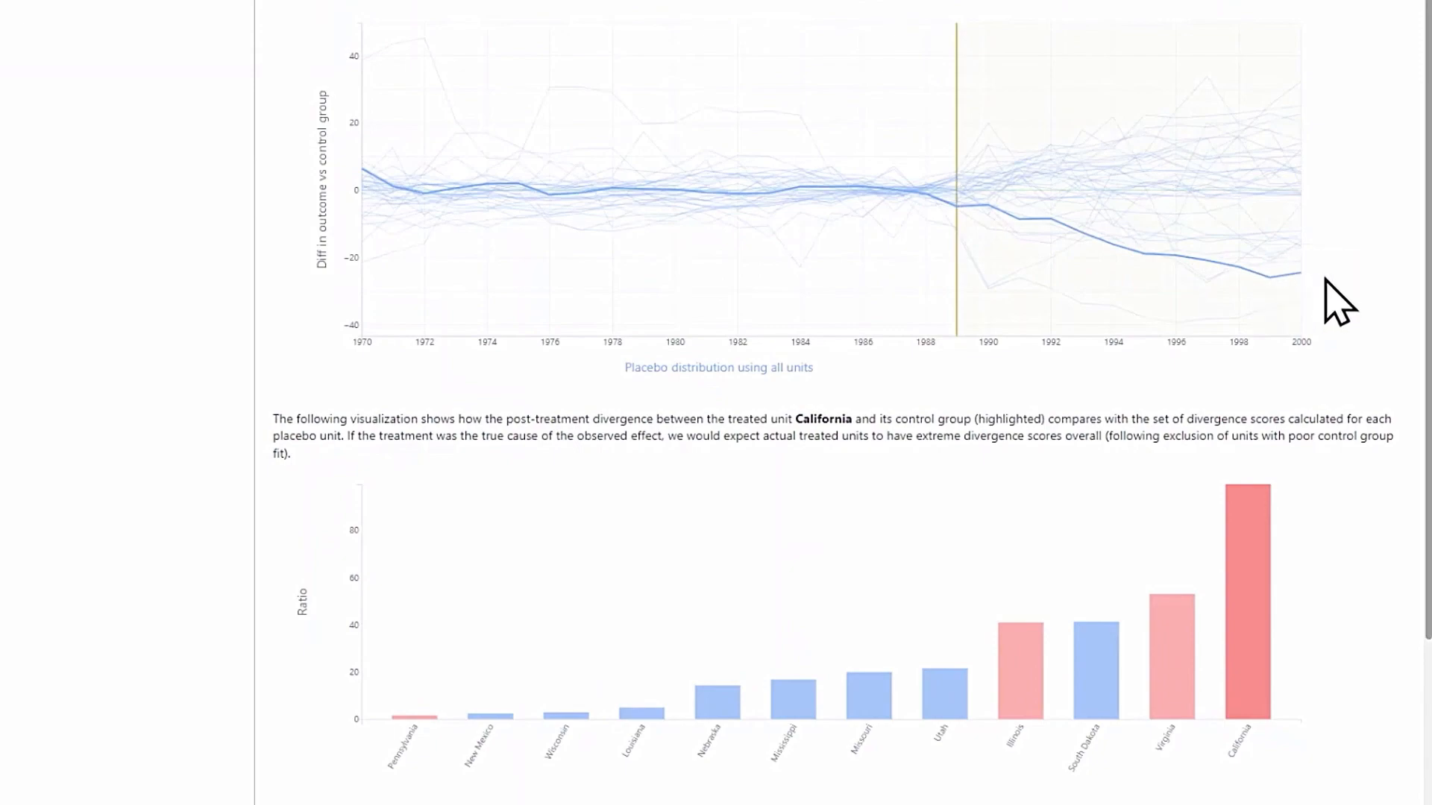
scroll(1338, 302, down, 3)
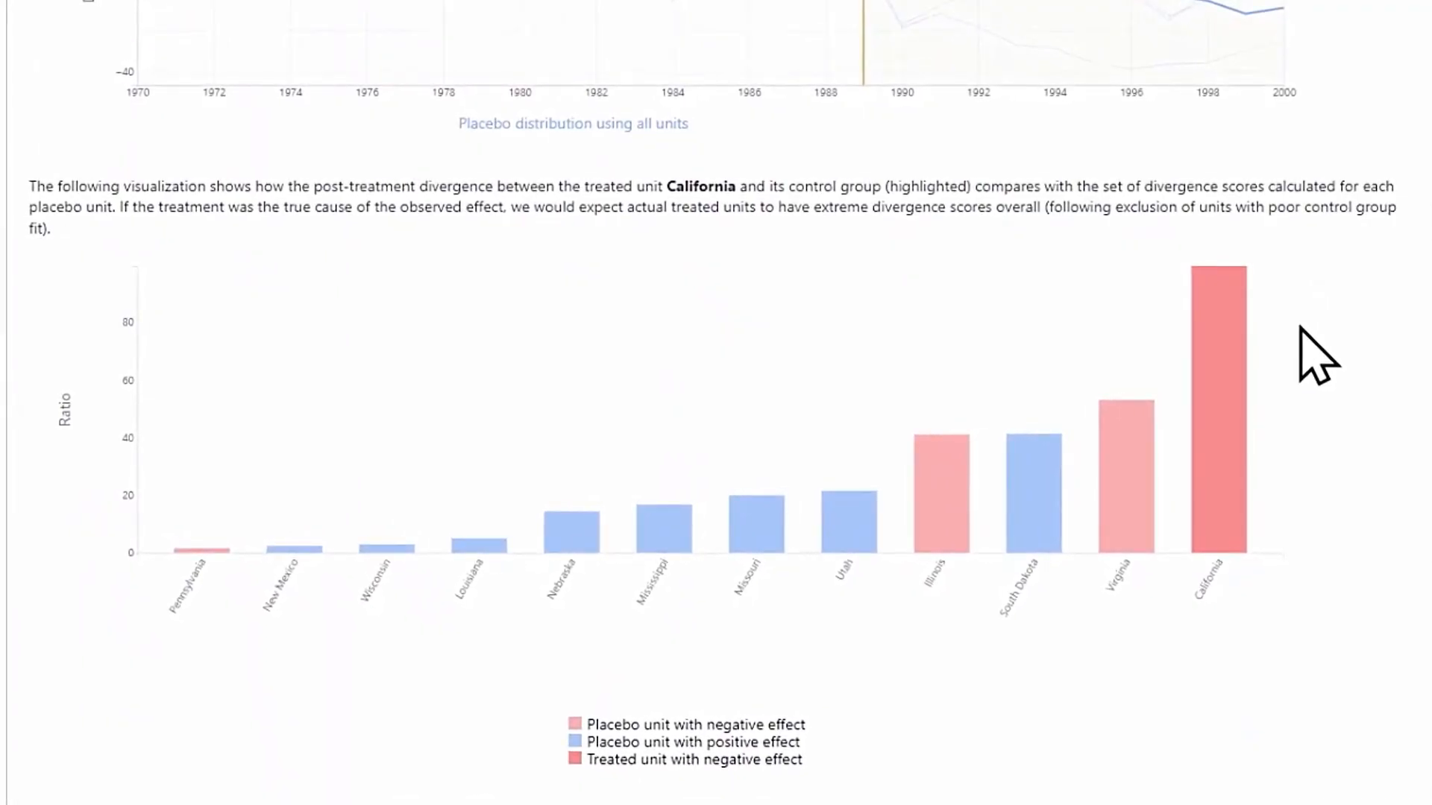
mouse_move(1220, 385)
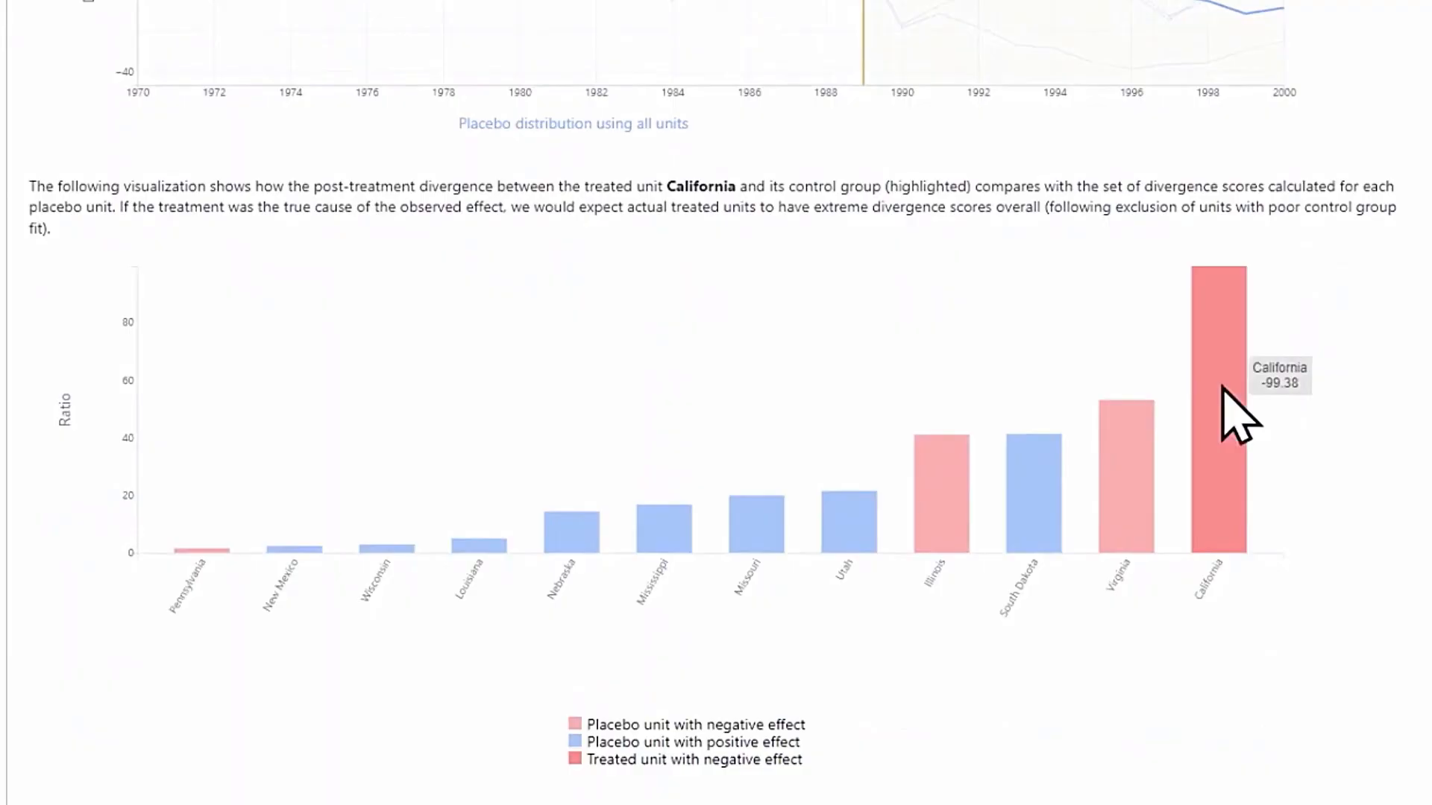